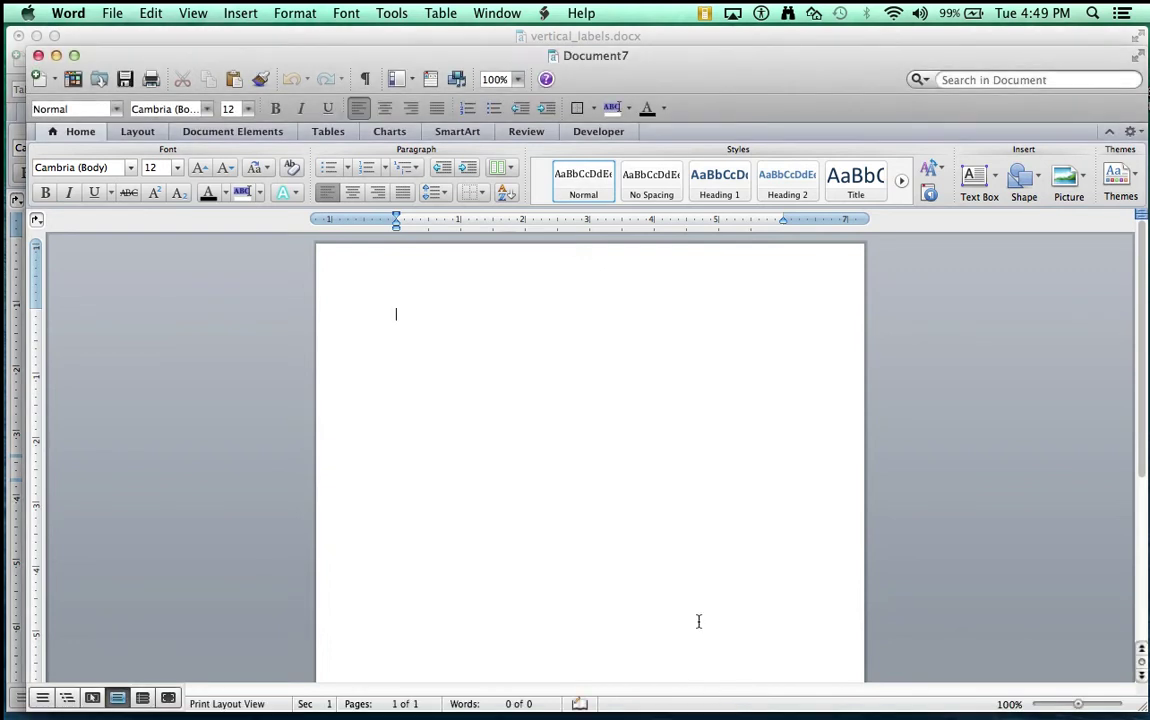
# Close the blank Document7 so vertical_labels.docx with the Bell Schedule labels shows
pyautogui.press('super+w')
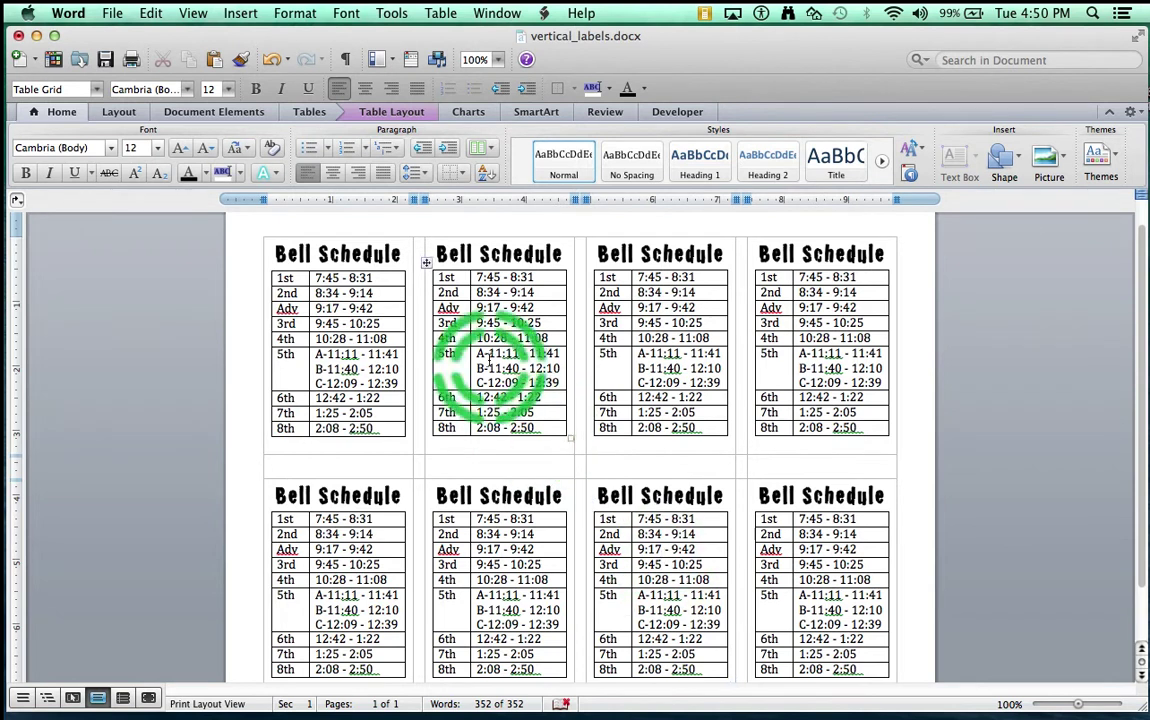
# Create a new blank document (Document8) and switch its page setup to landscape
pyautogui.click(112, 13)
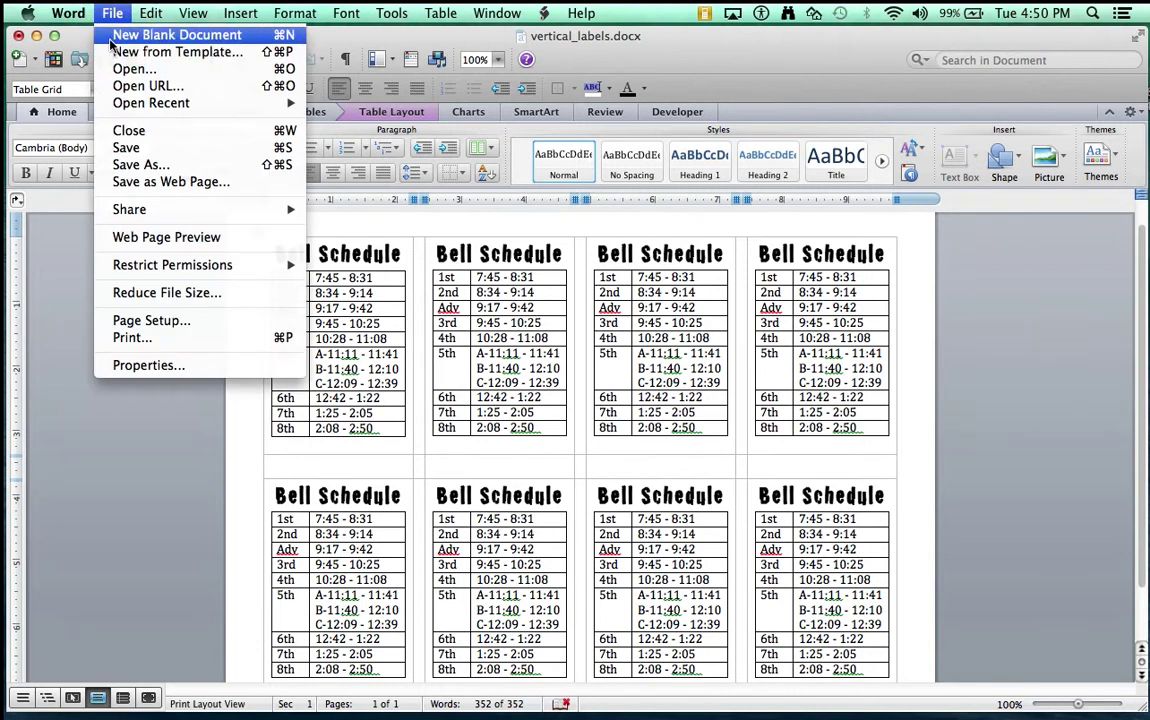
pyautogui.click(110, 38)
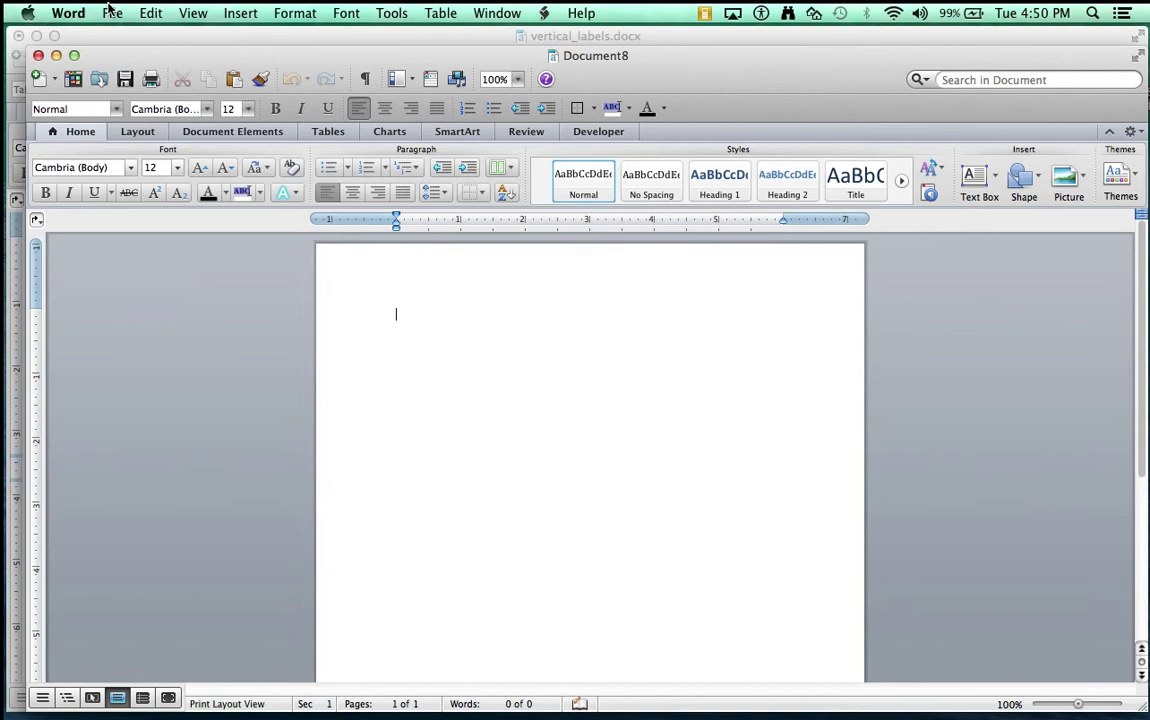
pyautogui.click(118, 9)
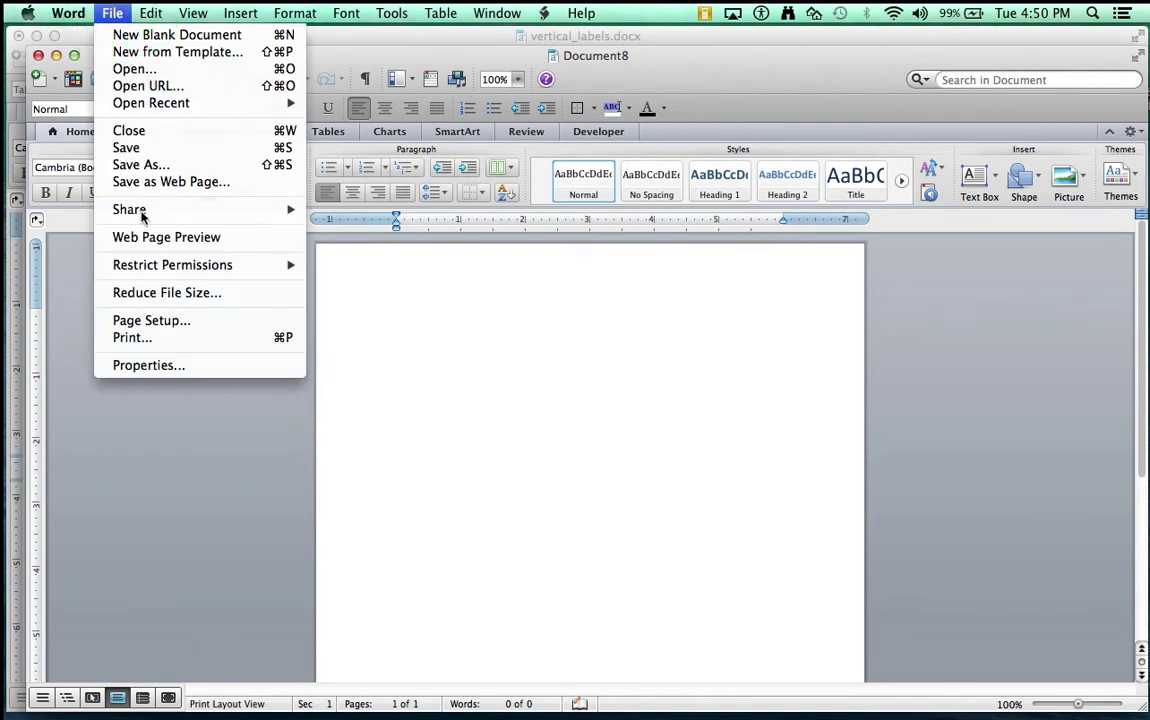
pyautogui.click(160, 324)
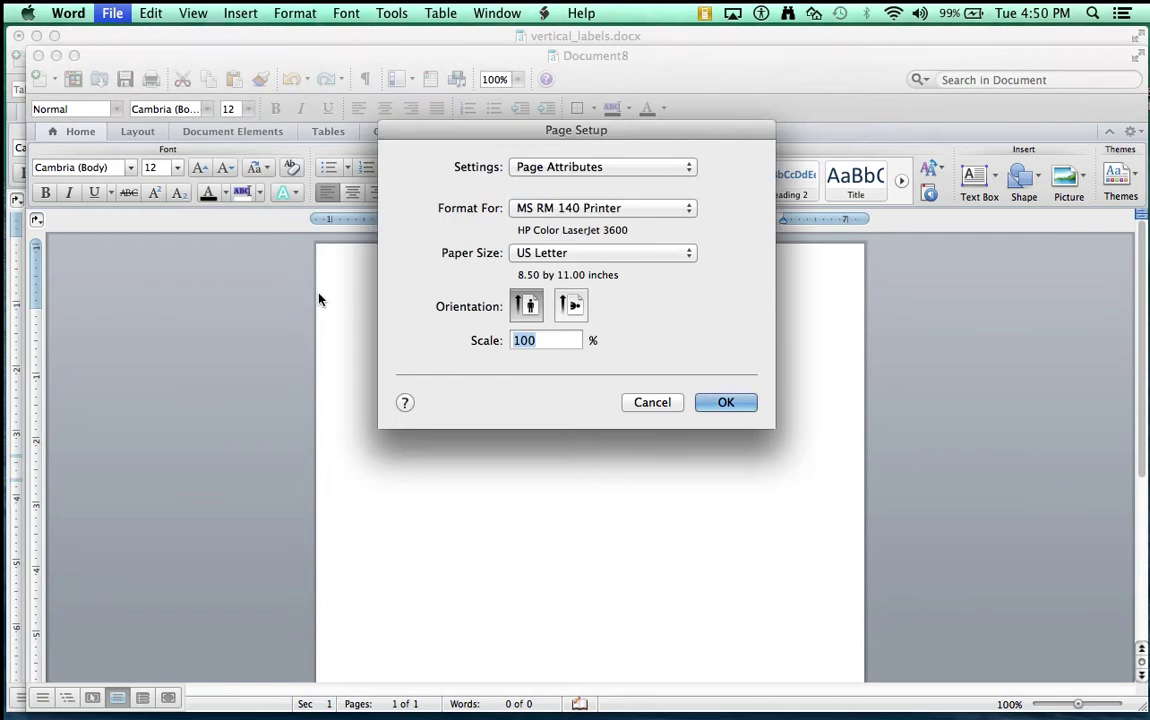
pyautogui.click(572, 305)
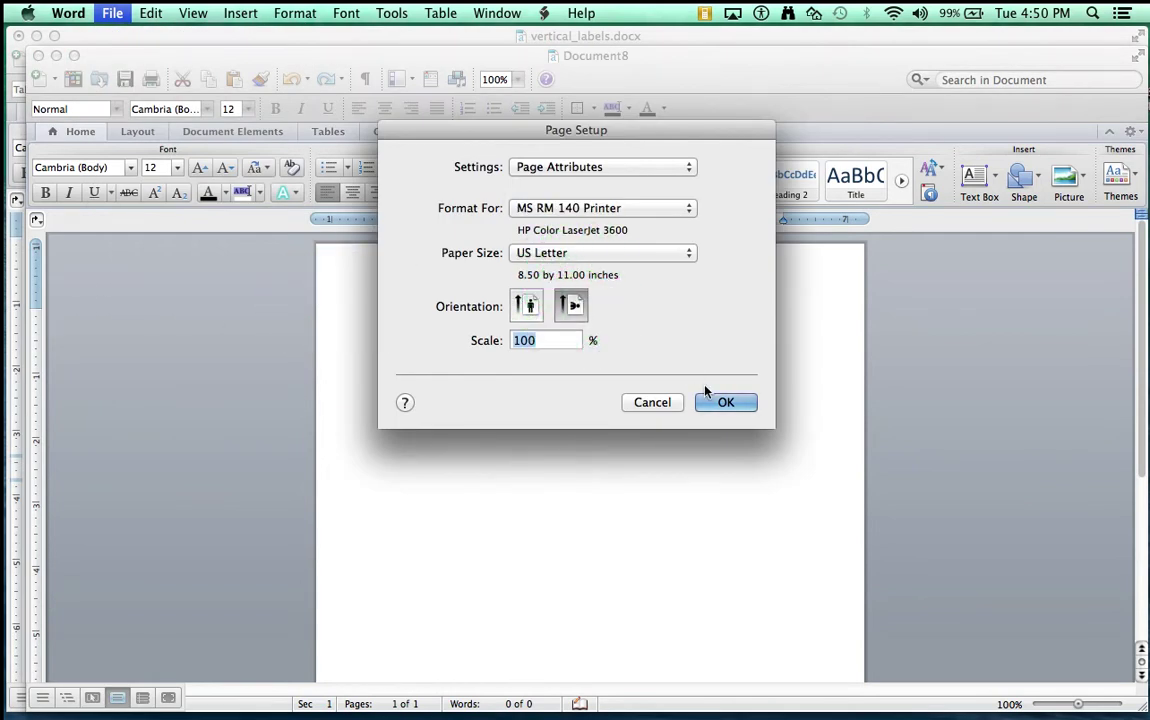
pyautogui.click(726, 402)
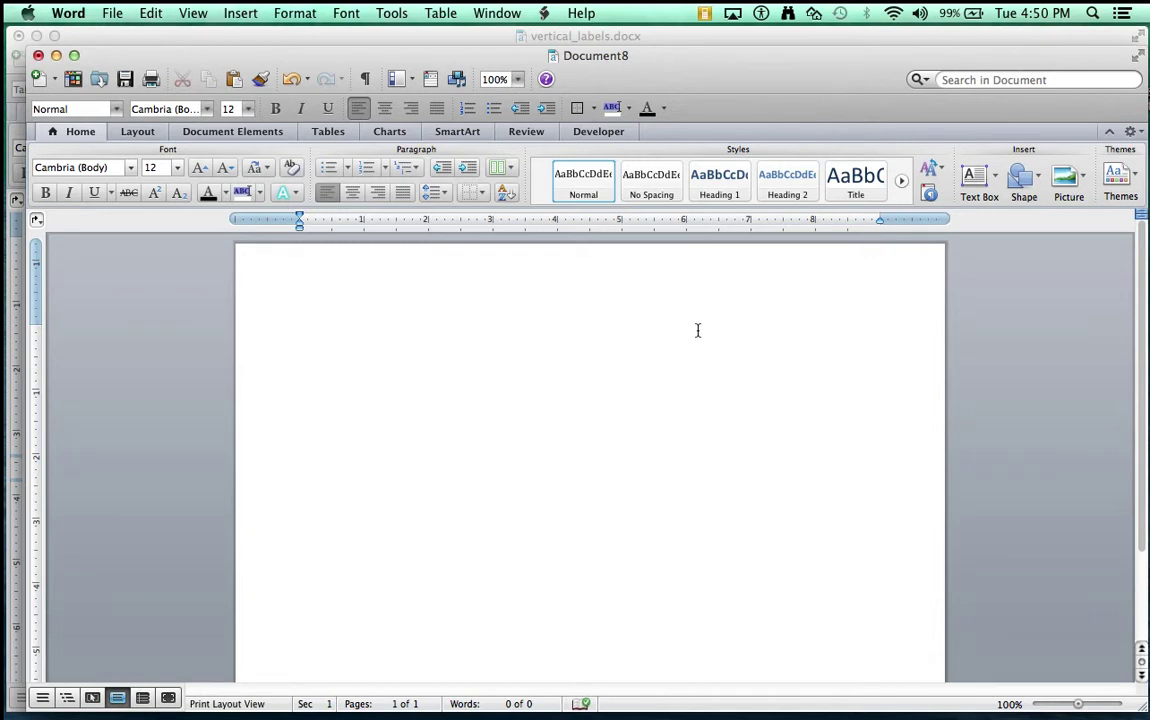
# Zoom the view to 75% and insert a table of 7 columns and 3 rows
pyautogui.click(519, 80)
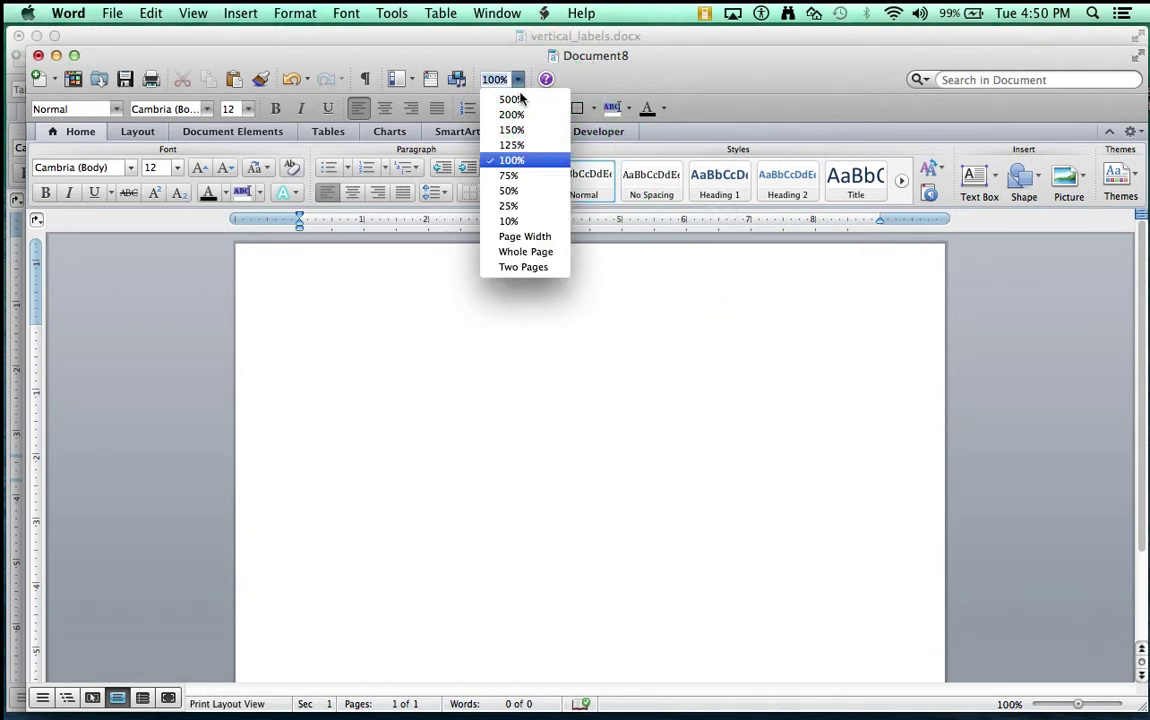
pyautogui.click(519, 183)
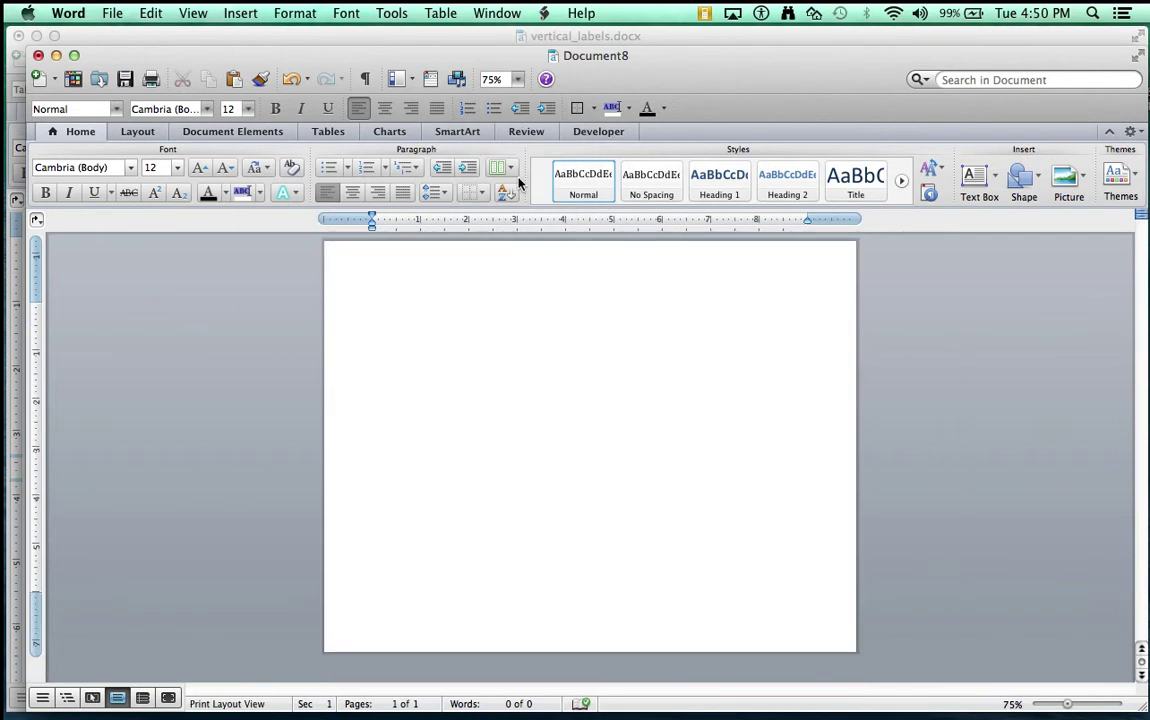
pyautogui.click(440, 13)
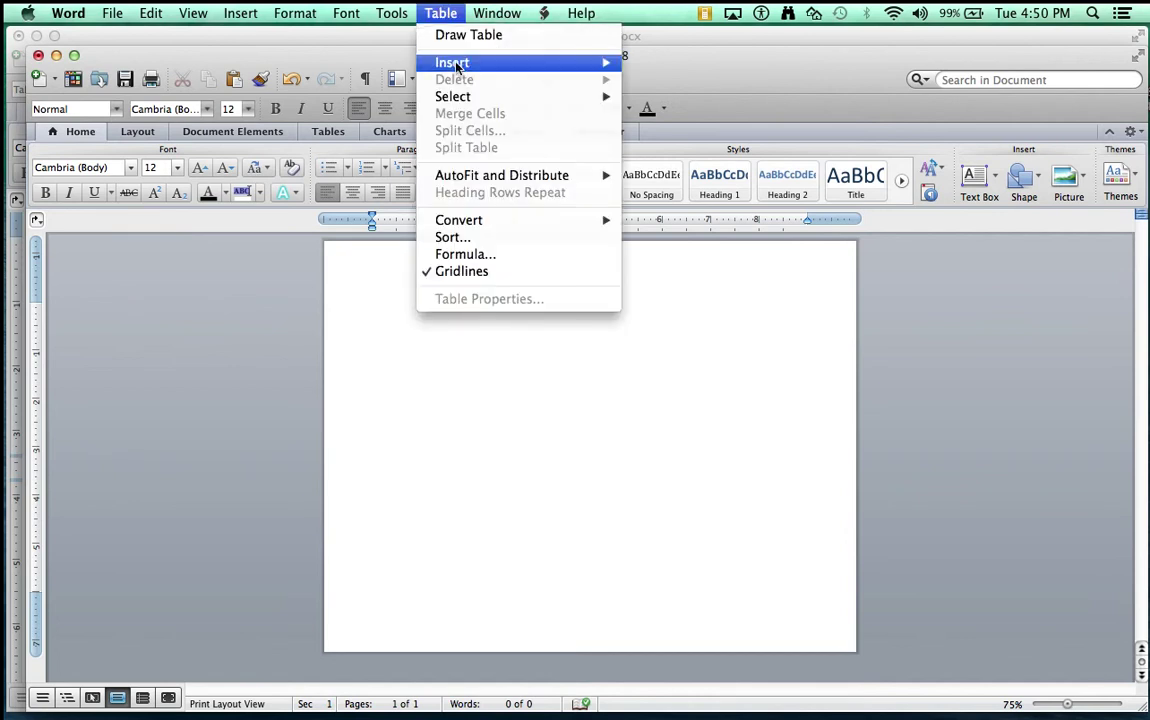
pyautogui.moveTo(458, 68)
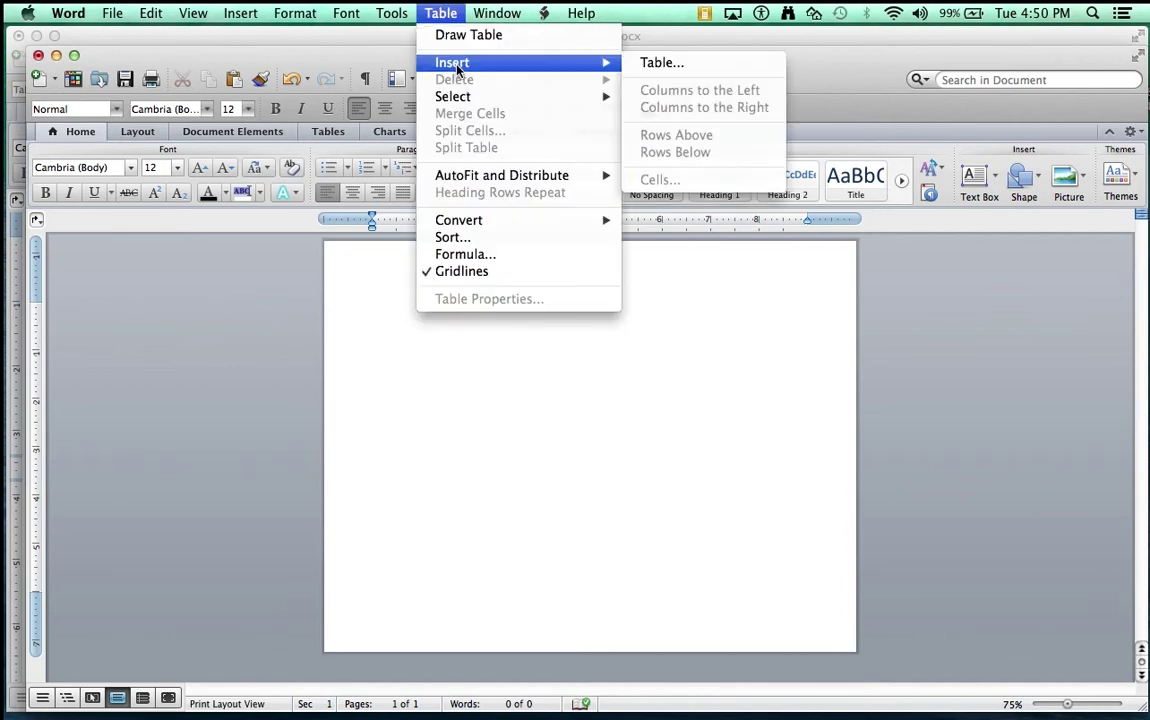
pyautogui.click(662, 63)
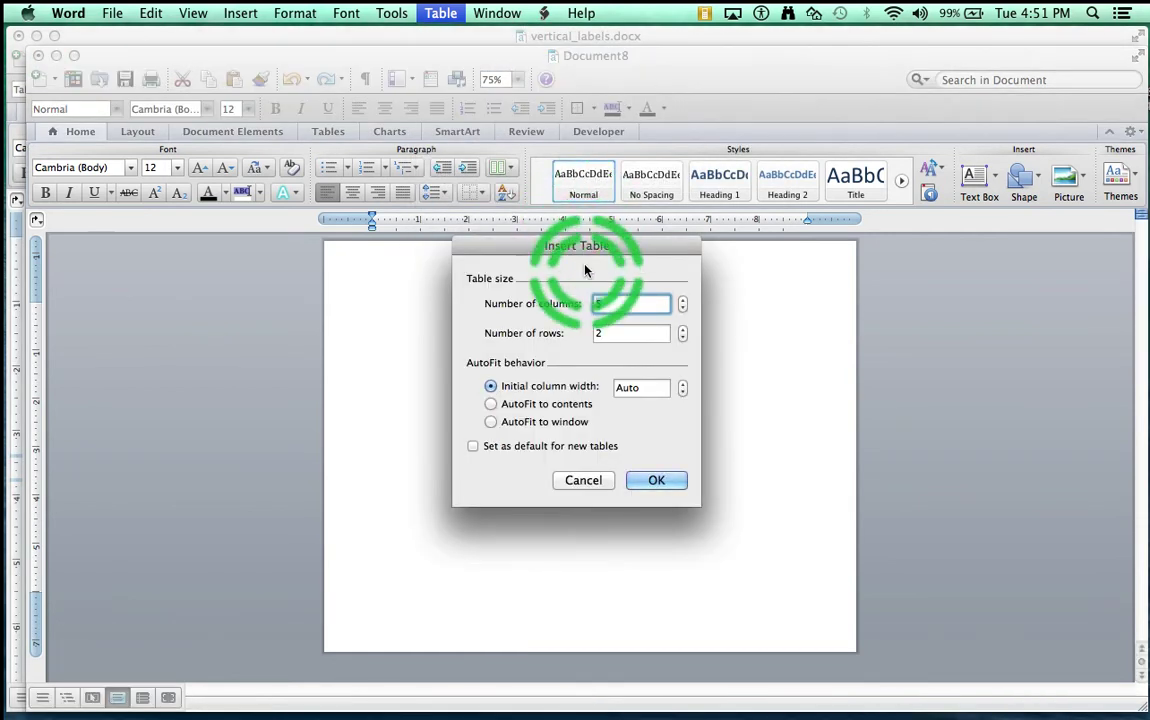
pyautogui.click(614, 320)
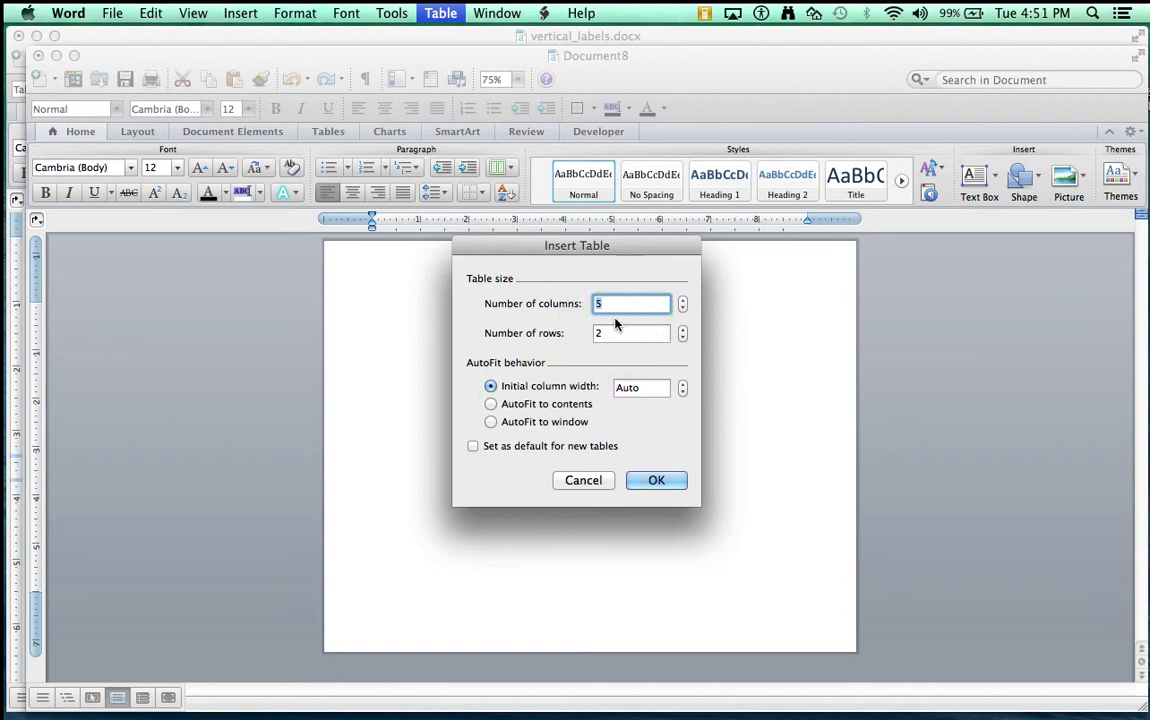
pyautogui.write('7')
pyautogui.click(590, 333)
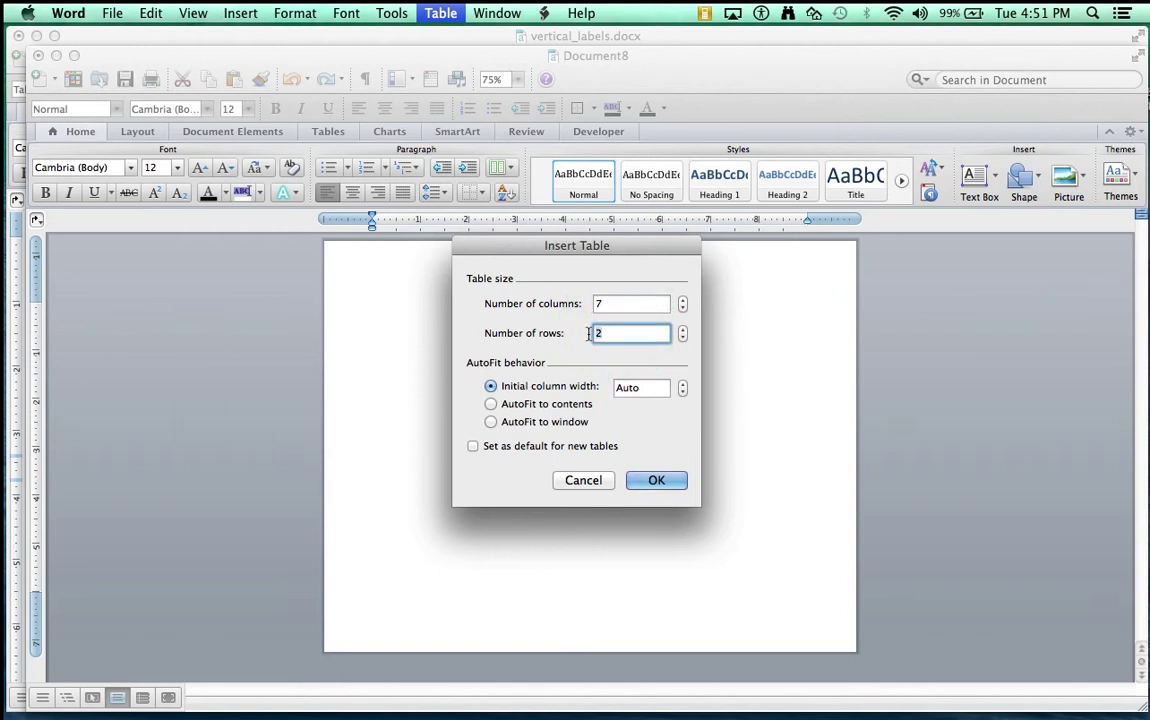
pyautogui.write('3')
pyautogui.click(656, 481)
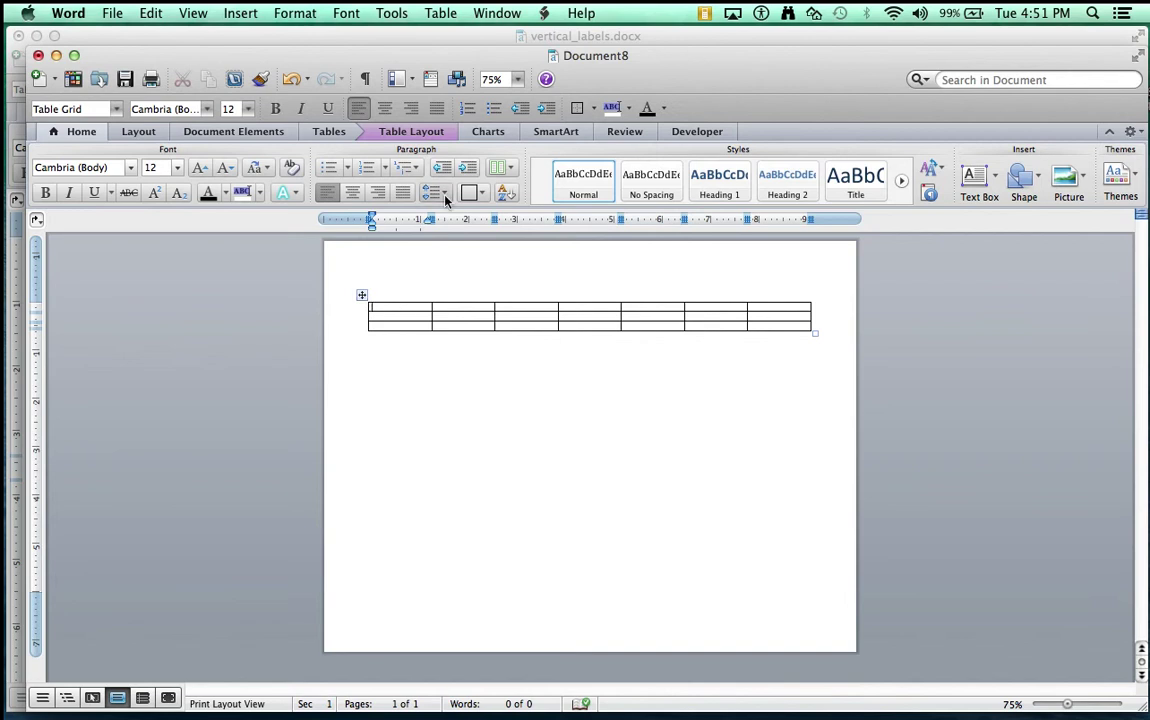
# Set the first row's height to exactly 3.38 inches and stop it breaking across pages
pyautogui.click(441, 13)
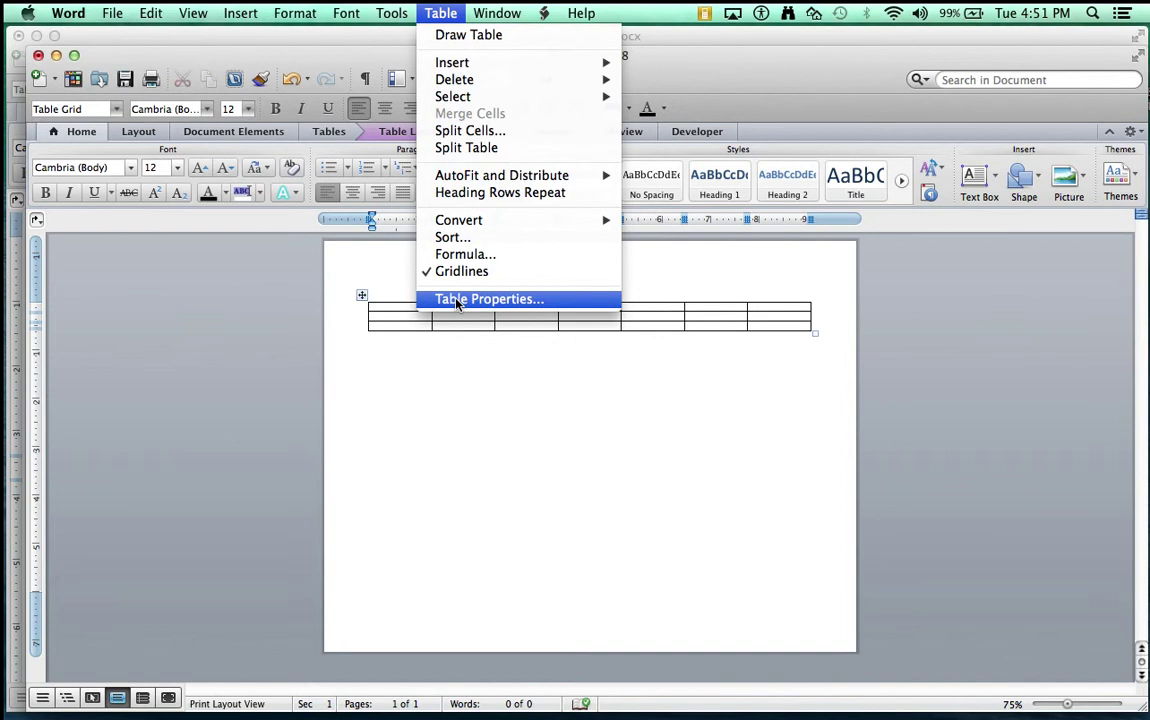
pyautogui.click(456, 300)
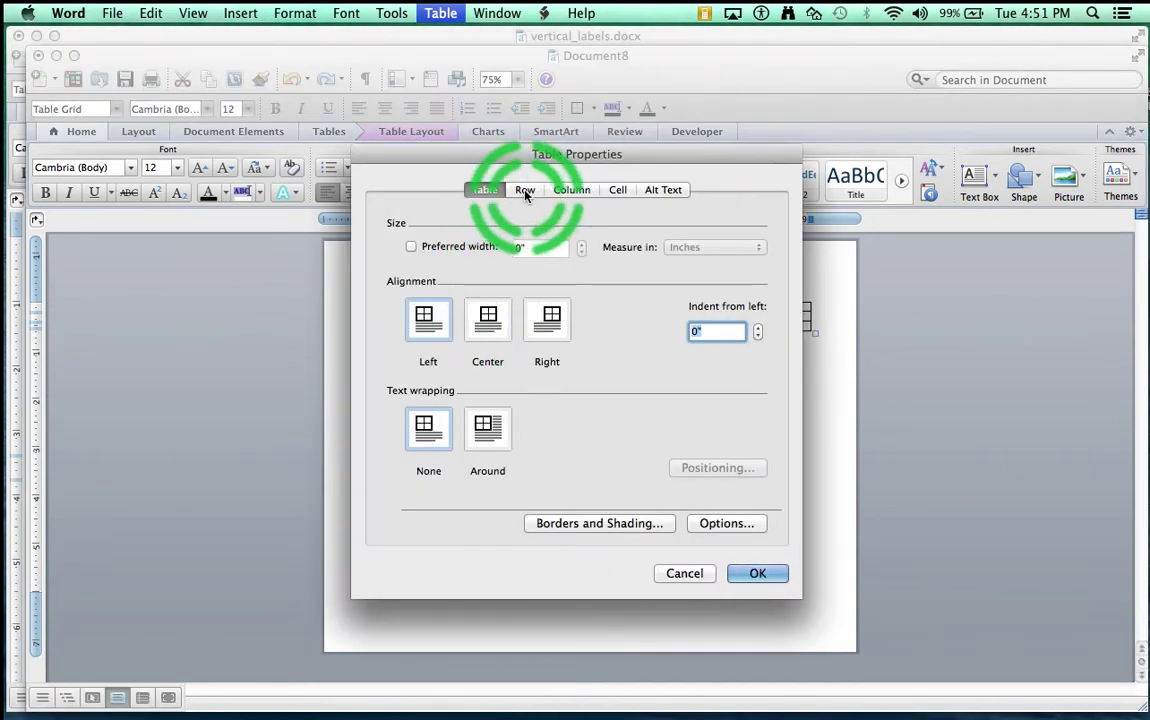
pyautogui.click(525, 191)
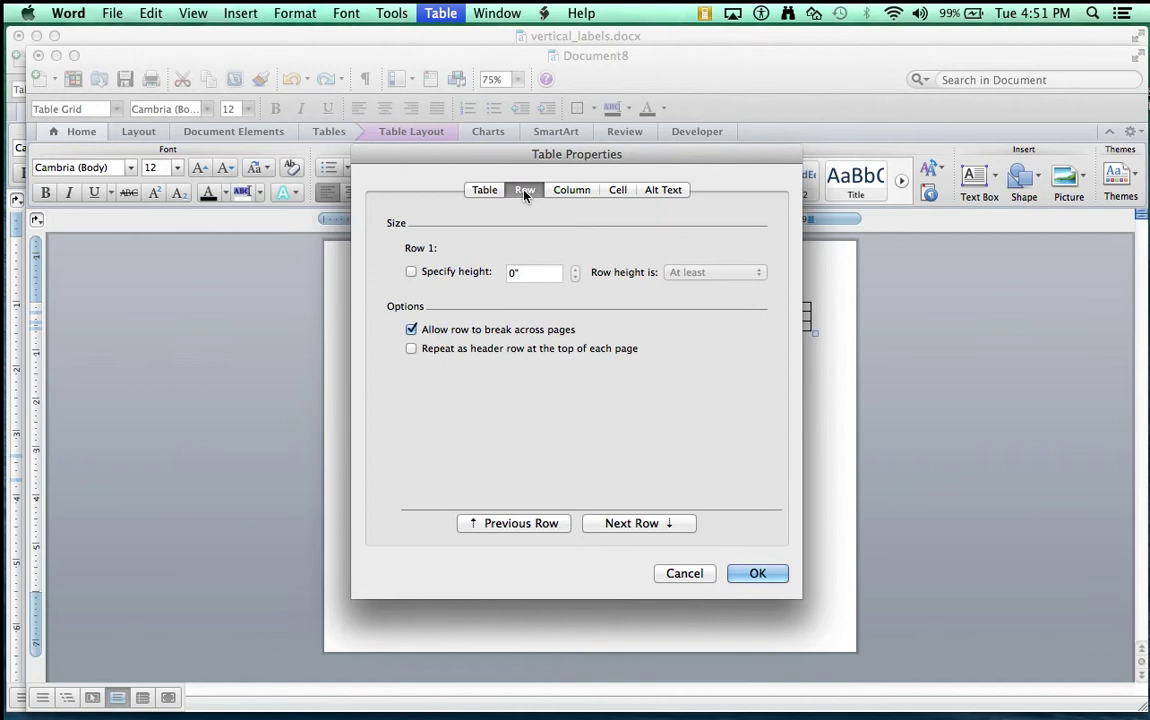
pyautogui.click(411, 274)
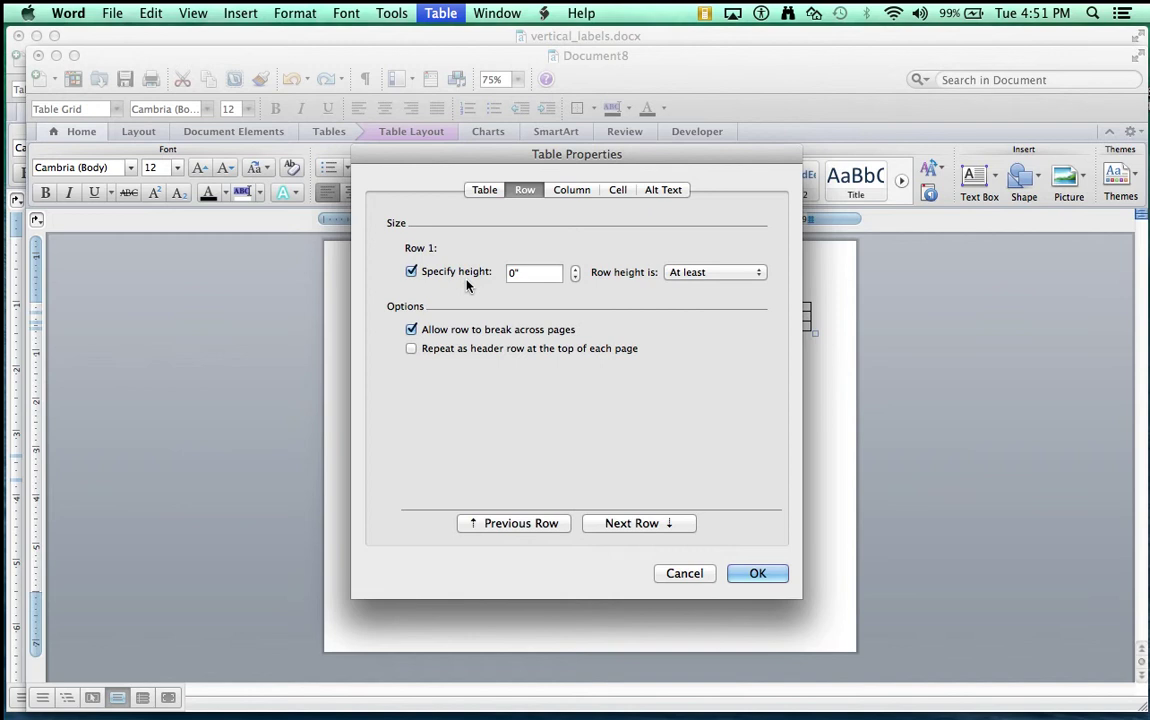
pyautogui.click(512, 273)
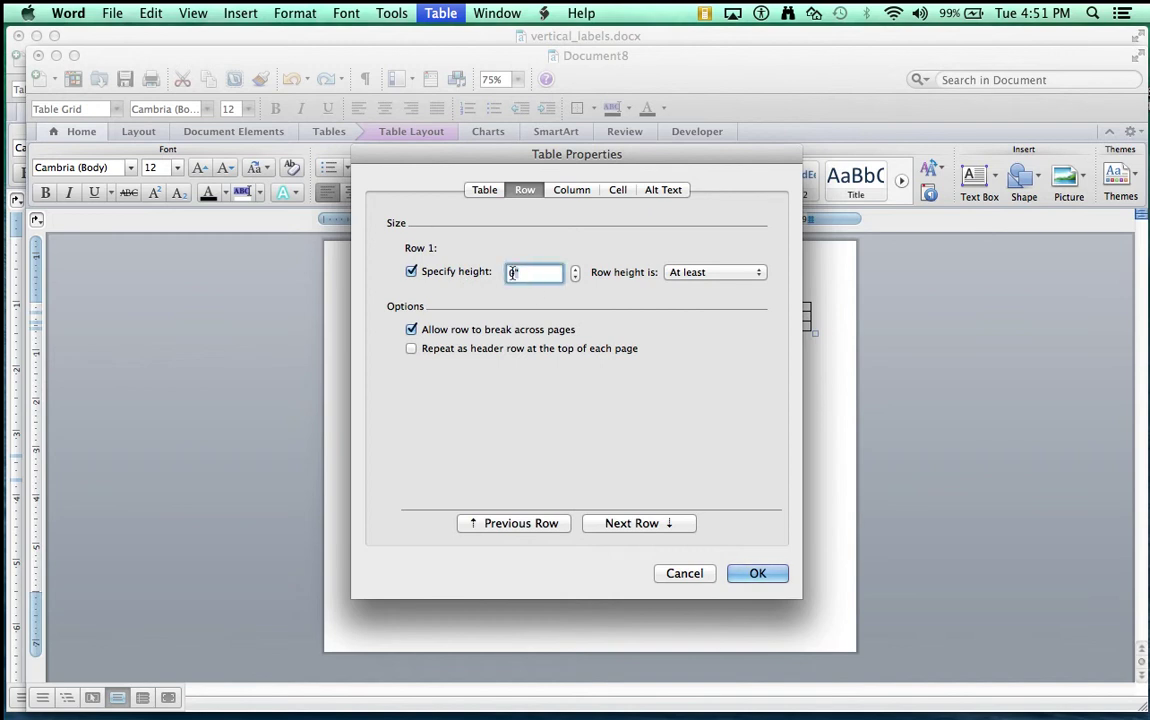
pyautogui.press('BackSpace')
pyautogui.press('BackSpace')
pyautogui.write('3.38')
pyautogui.click(688, 274)
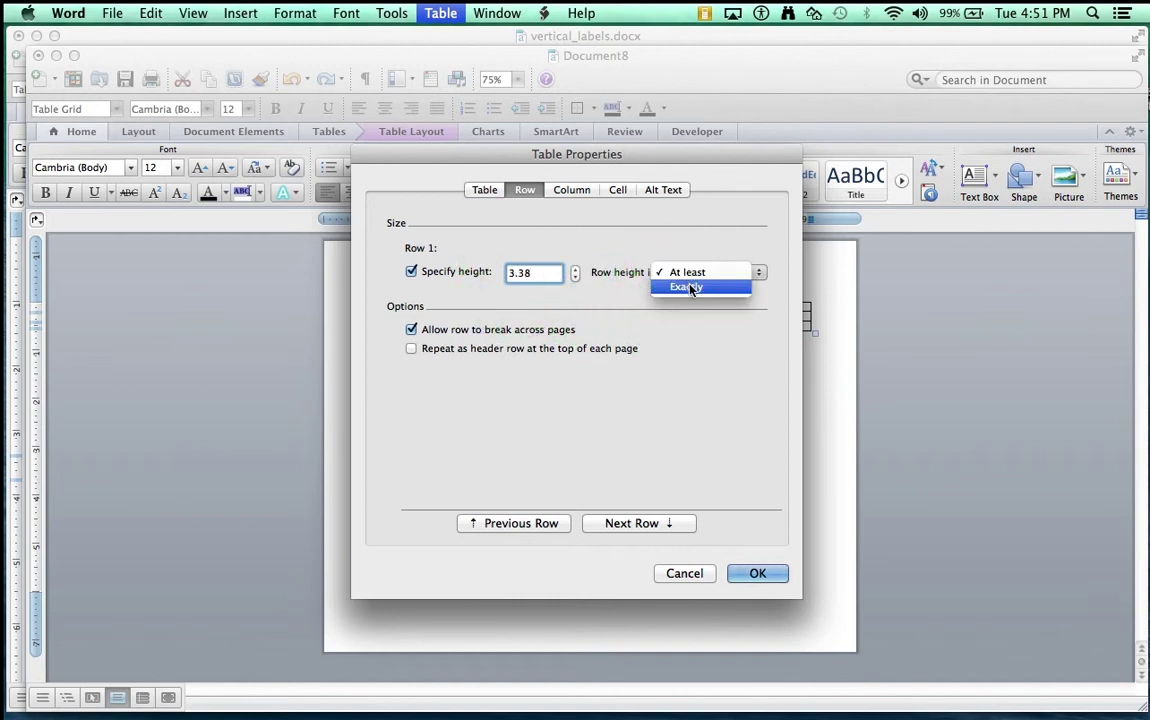
pyautogui.click(689, 288)
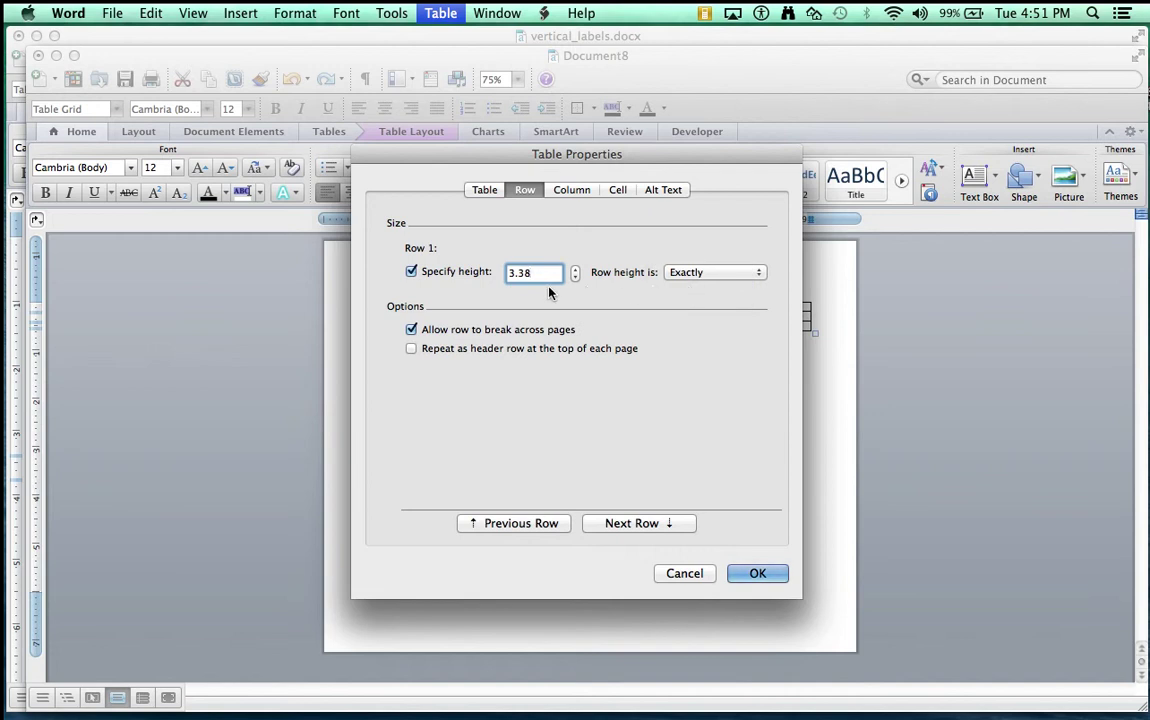
pyautogui.click(412, 331)
# Give the first column a preferred width of 2.33 inches and apply the table properties
pyautogui.click(574, 190)
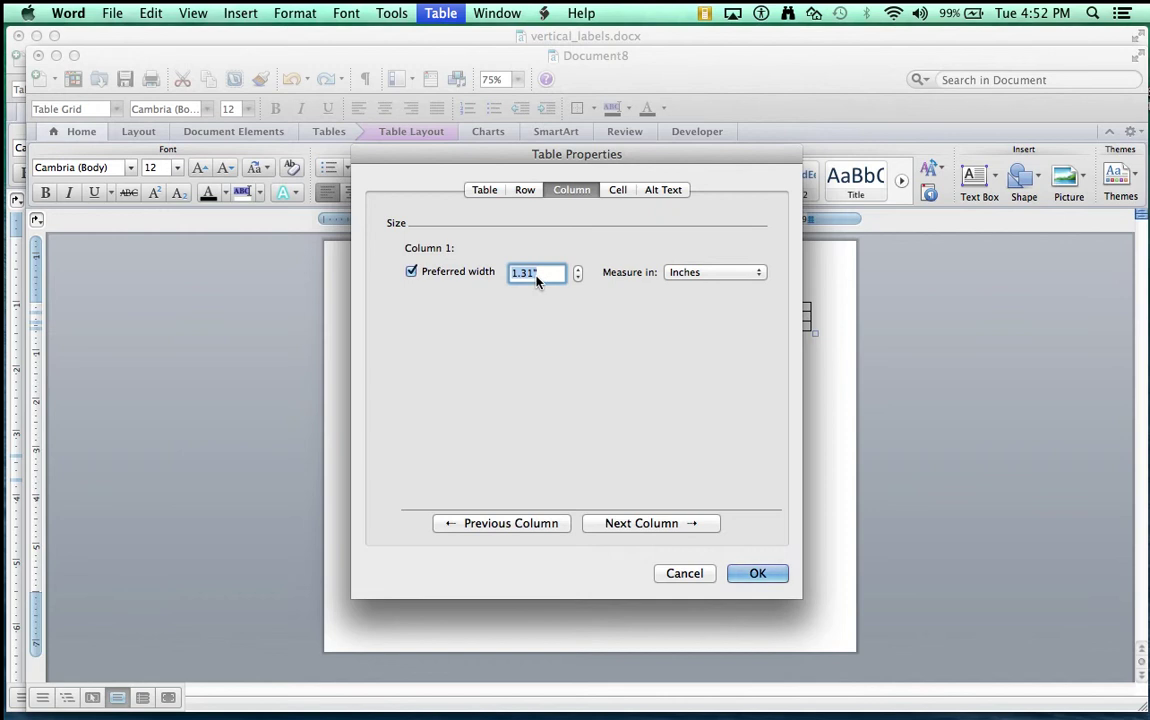
pyautogui.write('2.33')
pyautogui.click(612, 286)
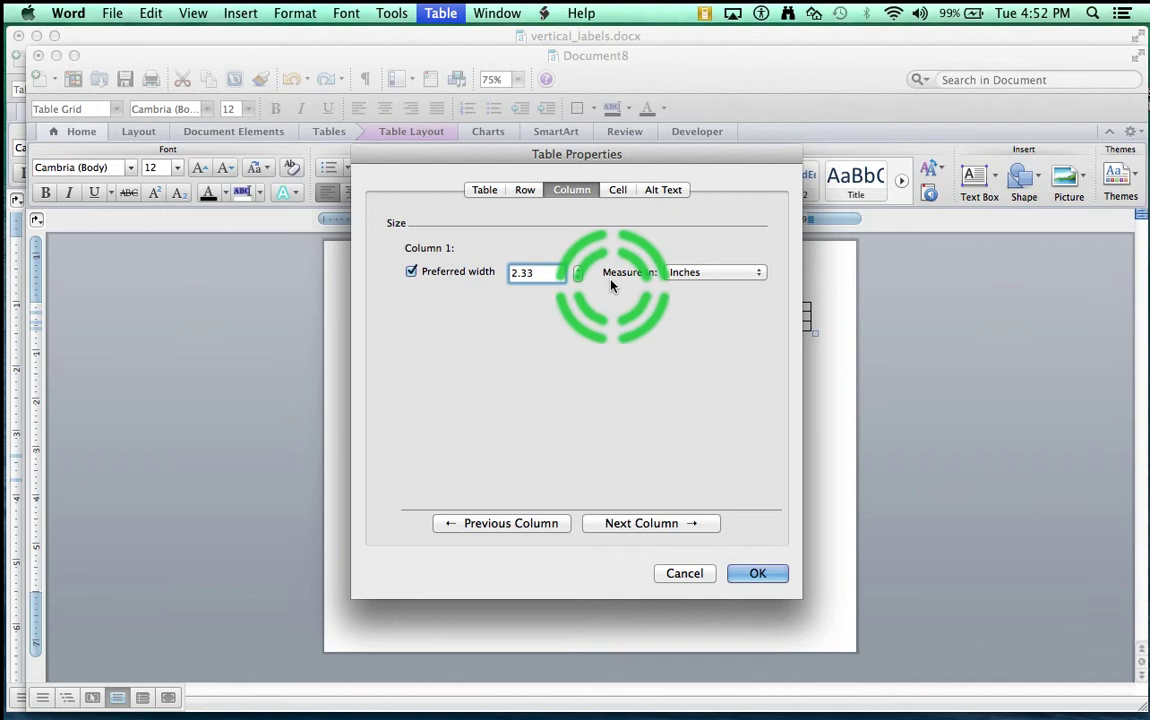
pyautogui.moveTo(612, 286)
pyautogui.mouseDown()
pyautogui.moveTo(669, 379)
pyautogui.moveTo(758, 583)
pyautogui.mouseUp()
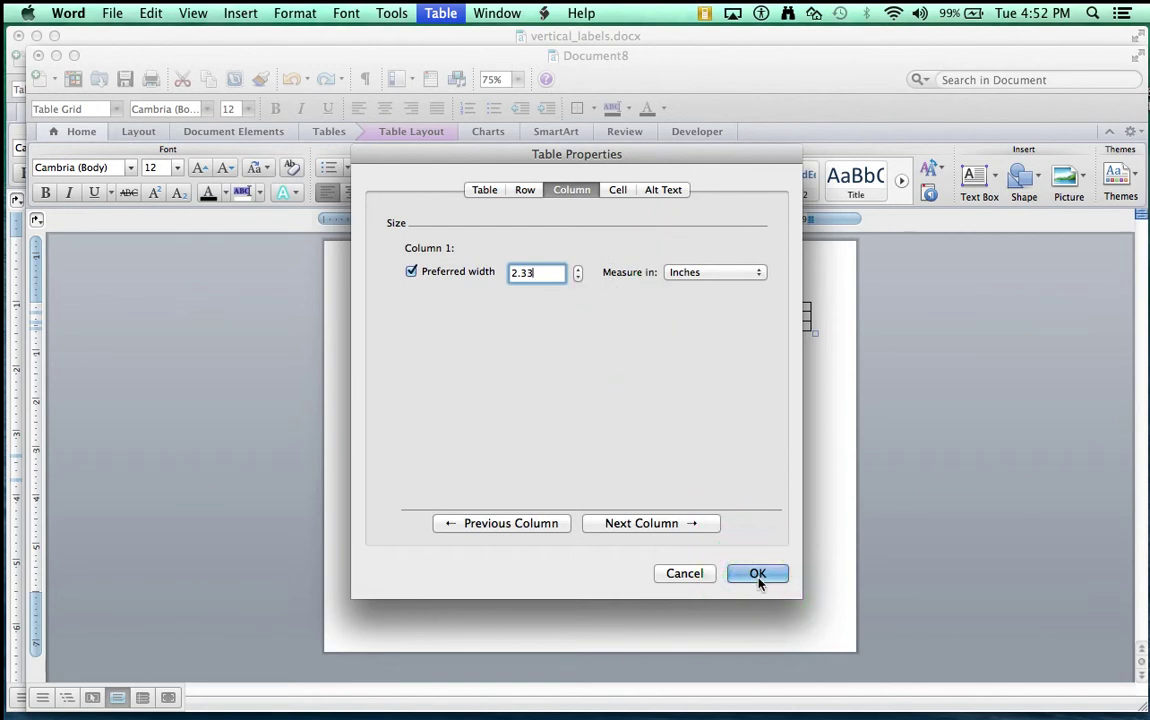
pyautogui.click(758, 579)
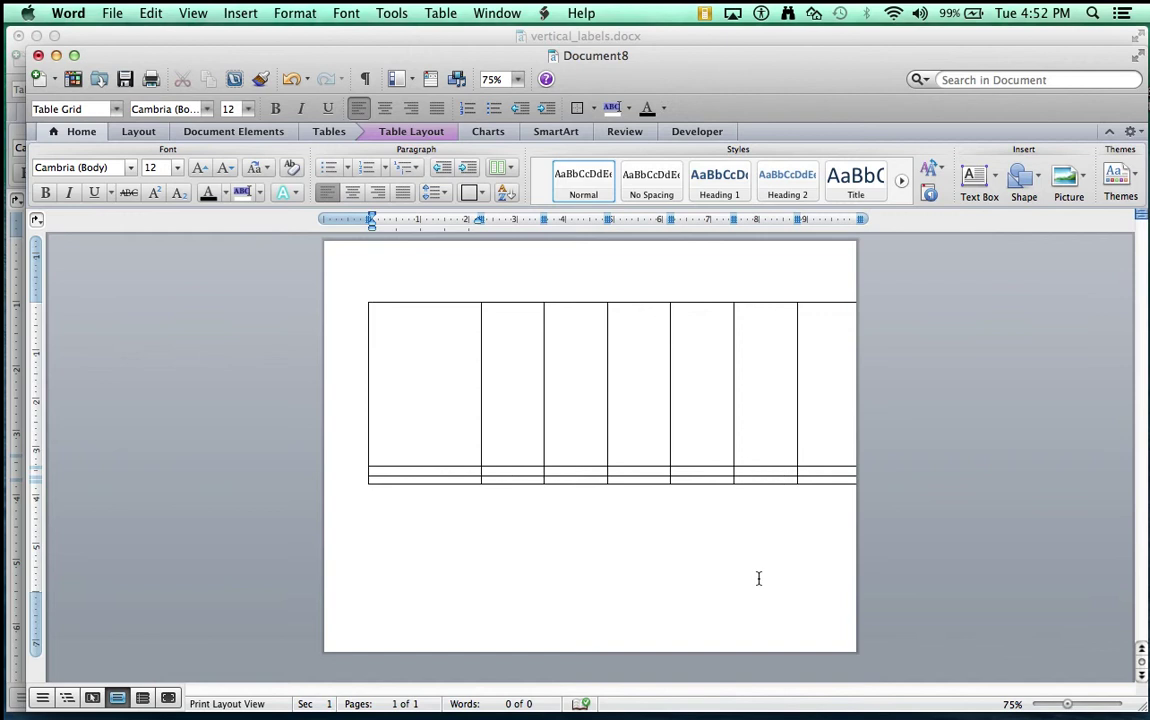
# Set column 2's preferred width to 0.17 inches in Table Properties
pyautogui.click(515, 338)
pyautogui.click(511, 338)
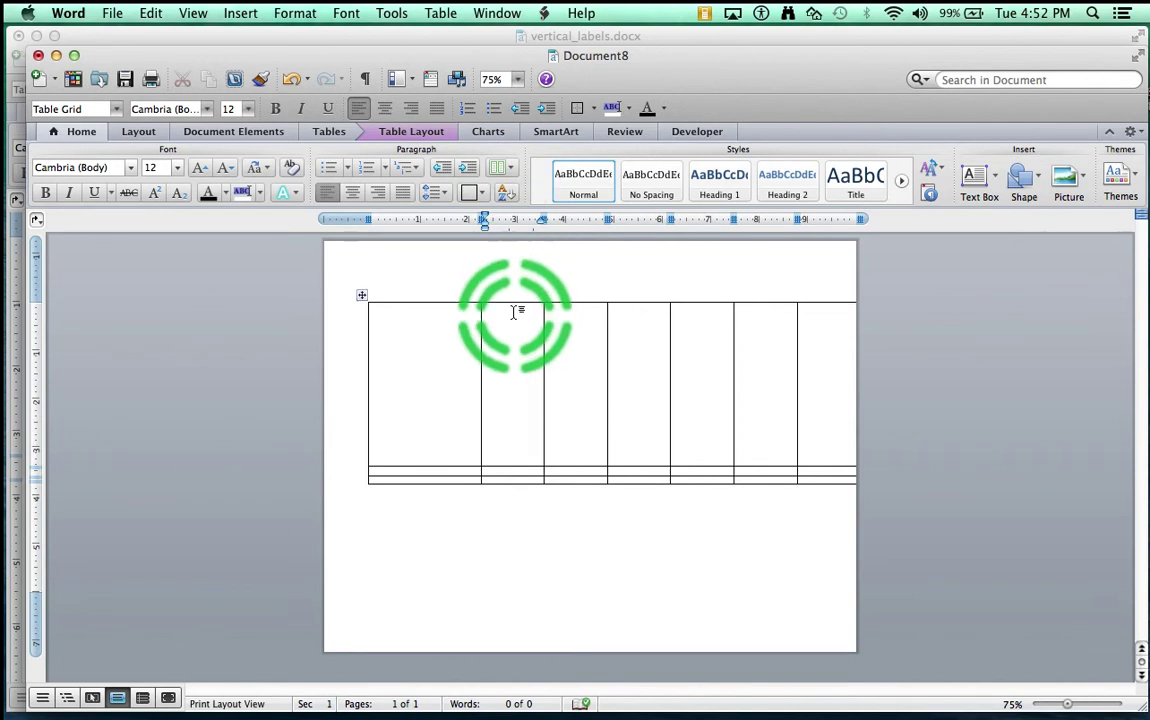
pyautogui.click(440, 13)
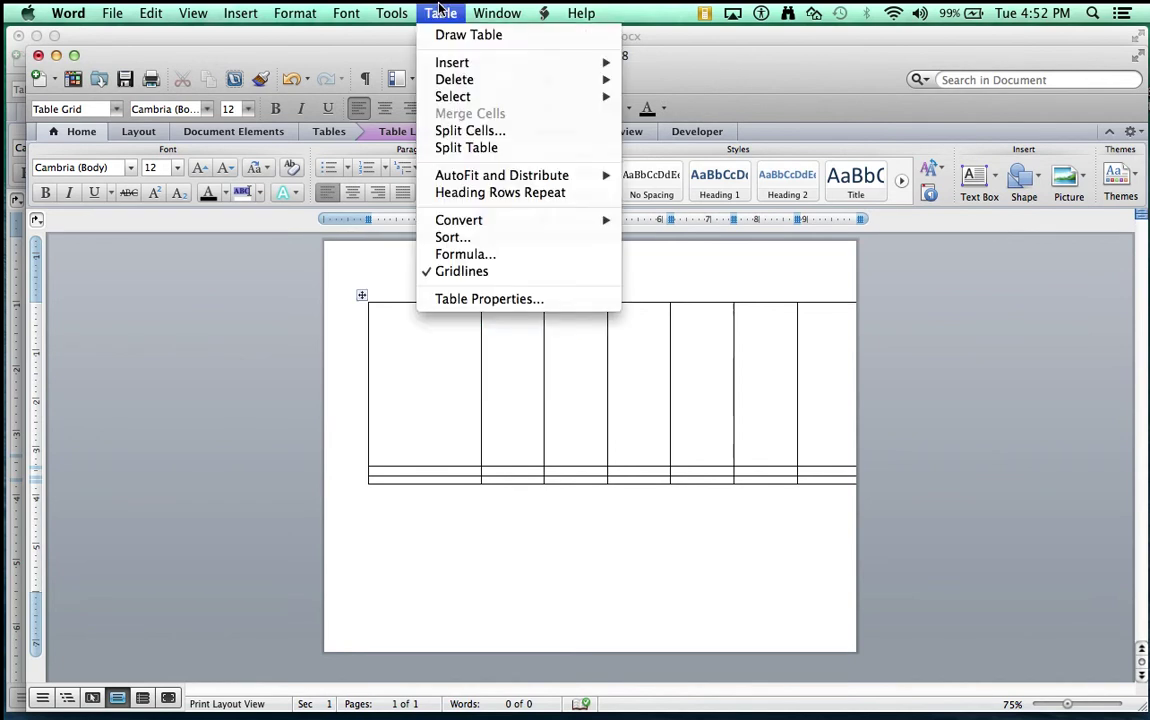
pyautogui.click(476, 300)
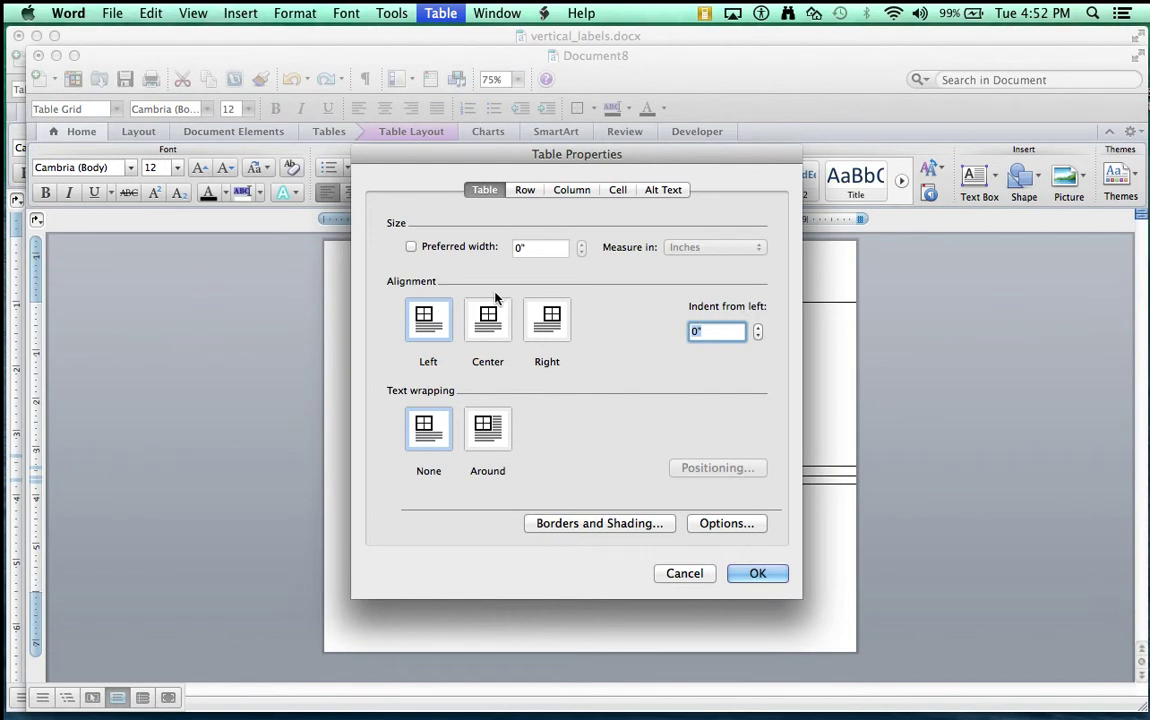
pyautogui.click(499, 221)
pyautogui.click(525, 191)
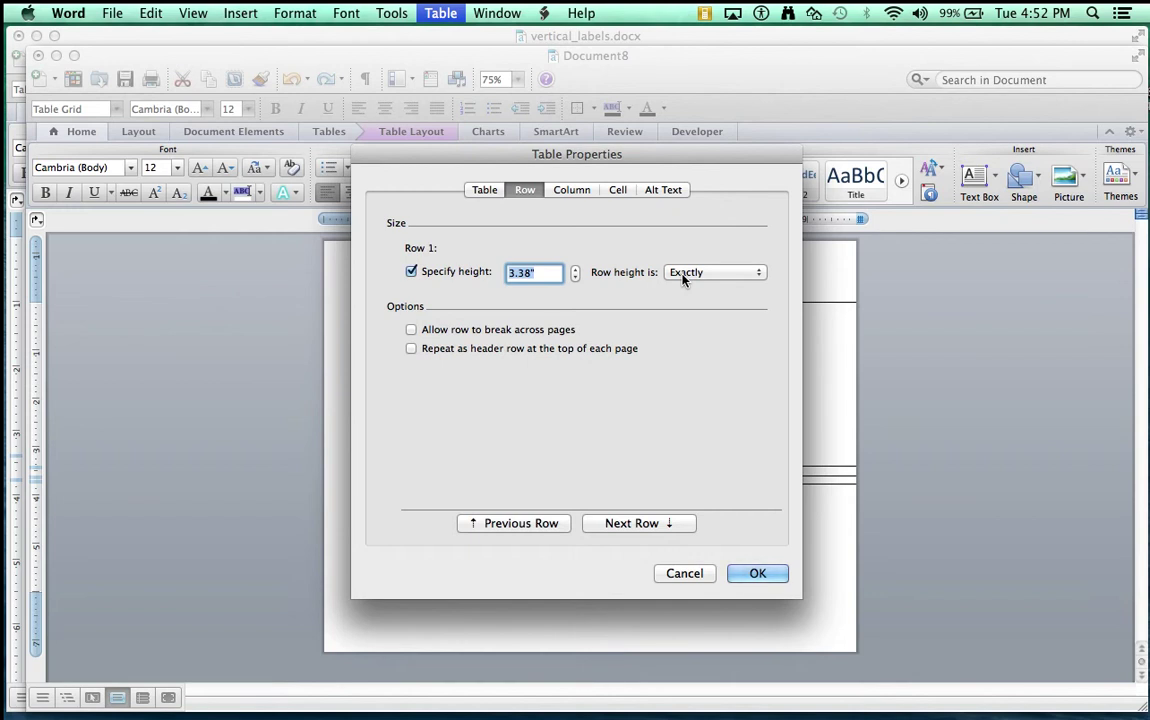
pyautogui.click(572, 190)
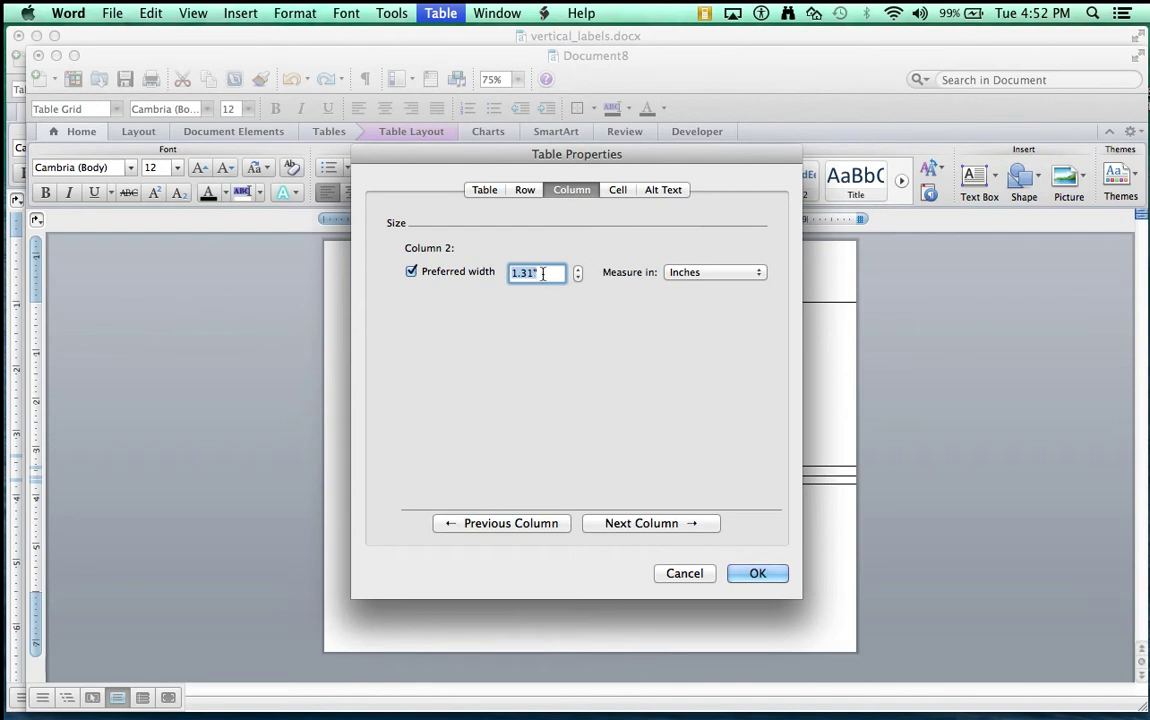
pyautogui.write('.17')
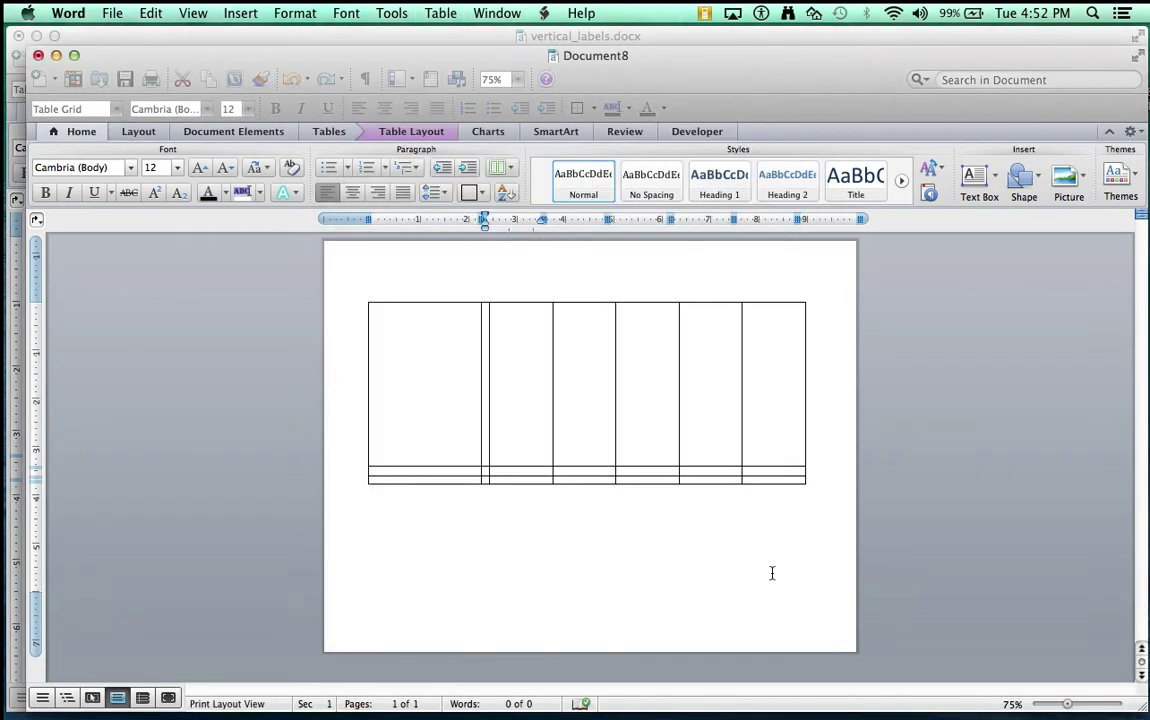
pyautogui.click(770, 574)
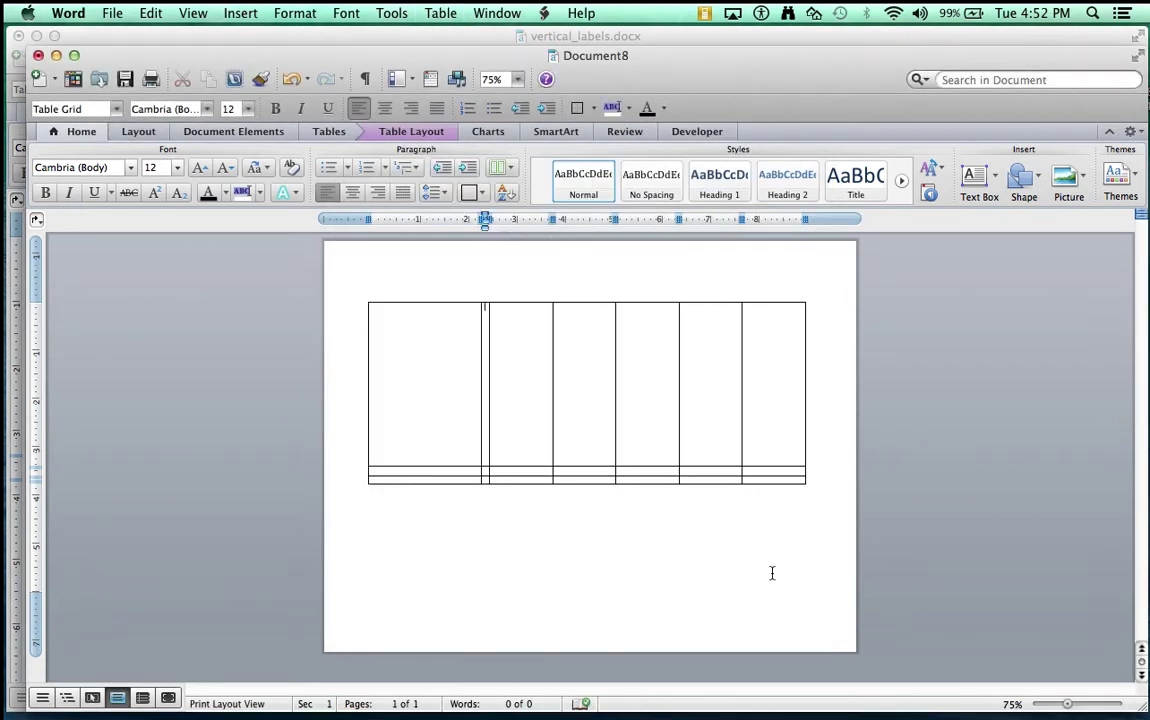
# Set column 3's preferred width to 2.31 inches in Table Properties
pyautogui.click(518, 331)
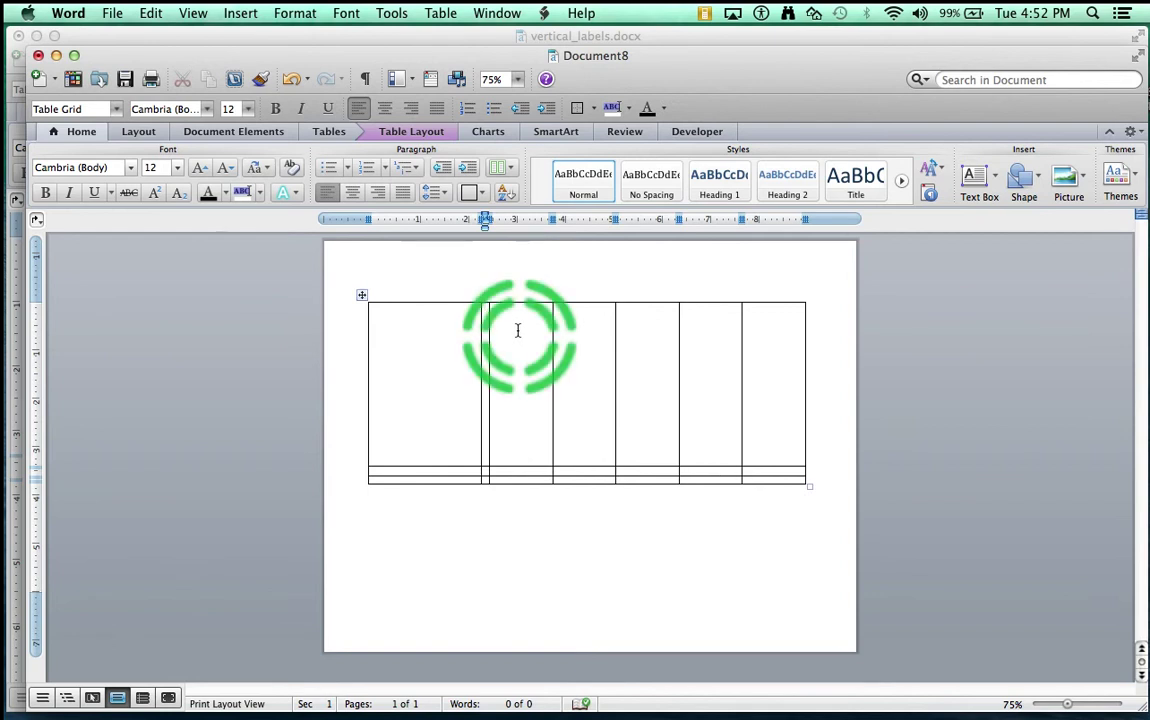
pyautogui.click(441, 13)
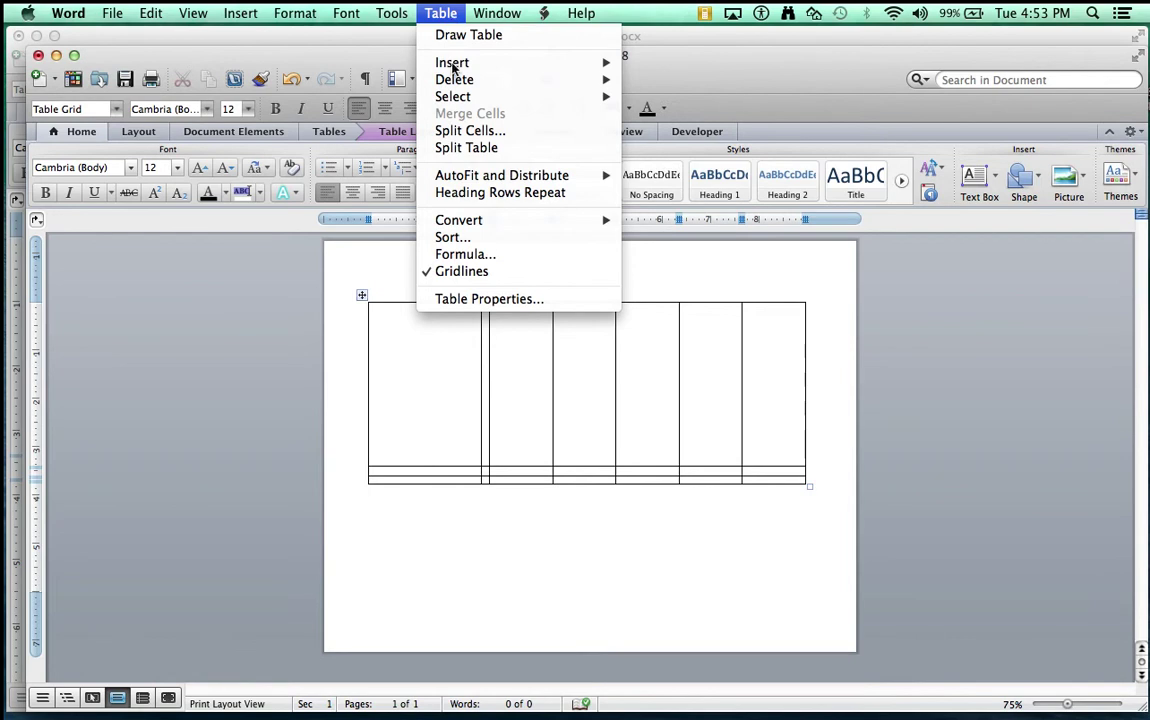
pyautogui.click(489, 298)
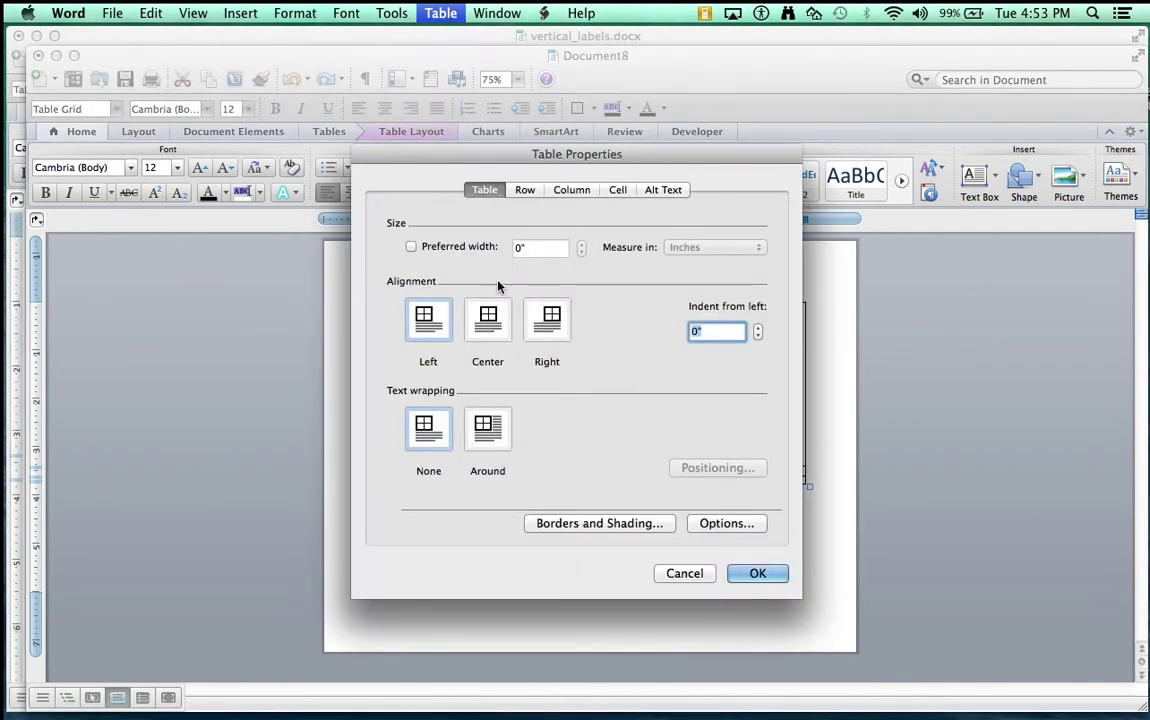
pyautogui.click(527, 191)
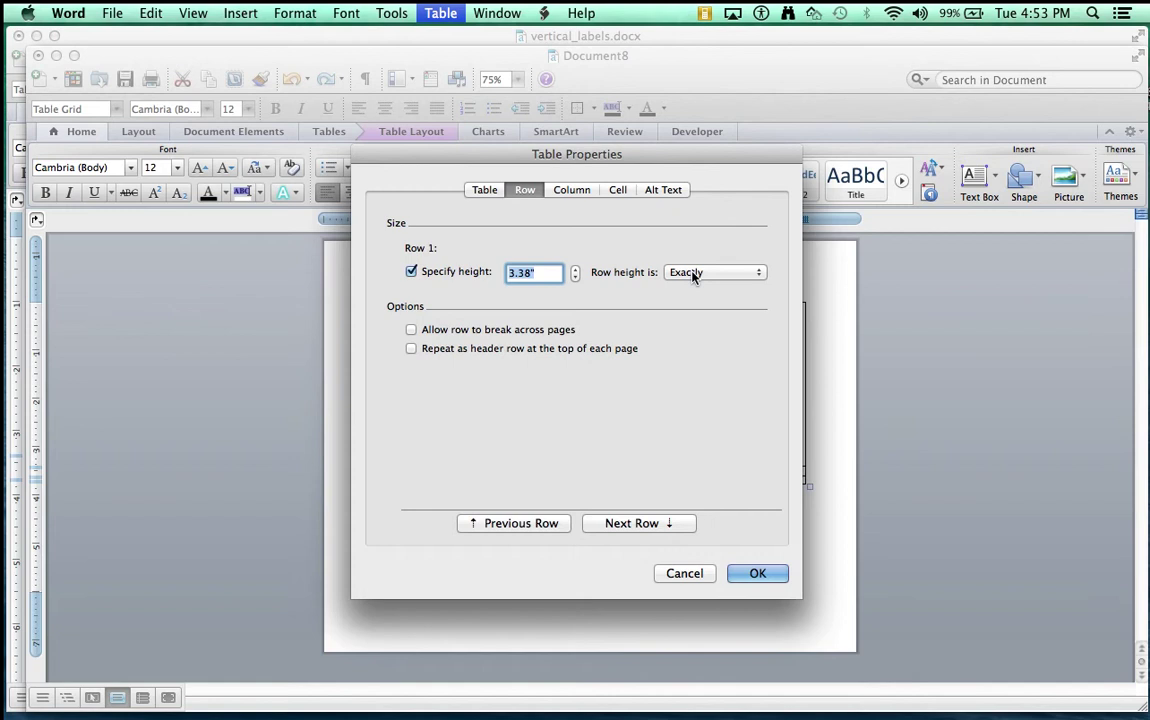
pyautogui.click(618, 204)
pyautogui.click(572, 190)
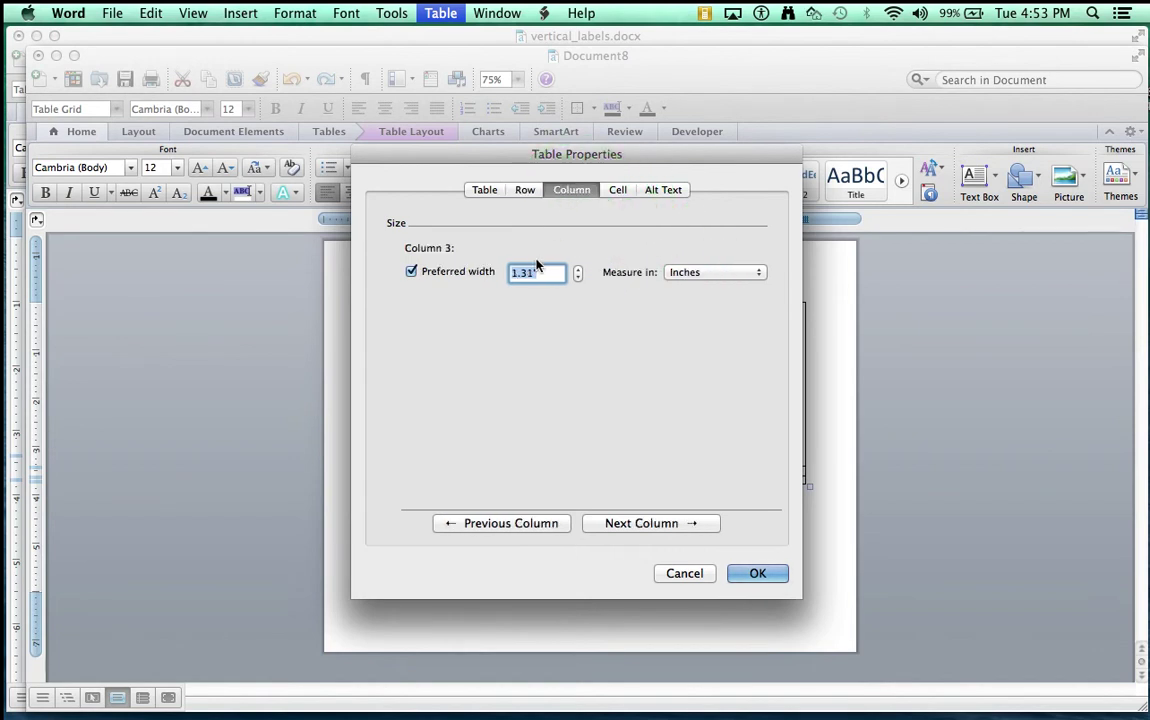
pyautogui.write('2')
pyautogui.write('.31')
pyautogui.click(616, 341)
pyautogui.click(757, 573)
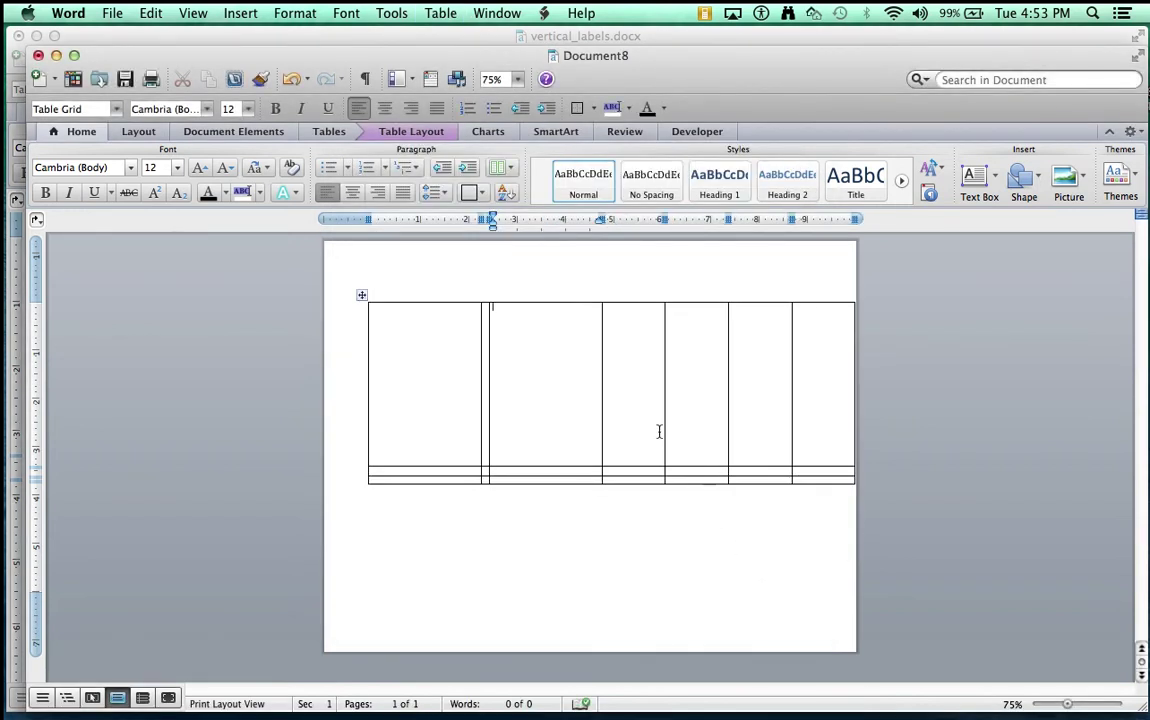
pyautogui.click(630, 392)
# Enter a width of 1.5 for column 4 to make it a gap column
pyautogui.click(440, 13)
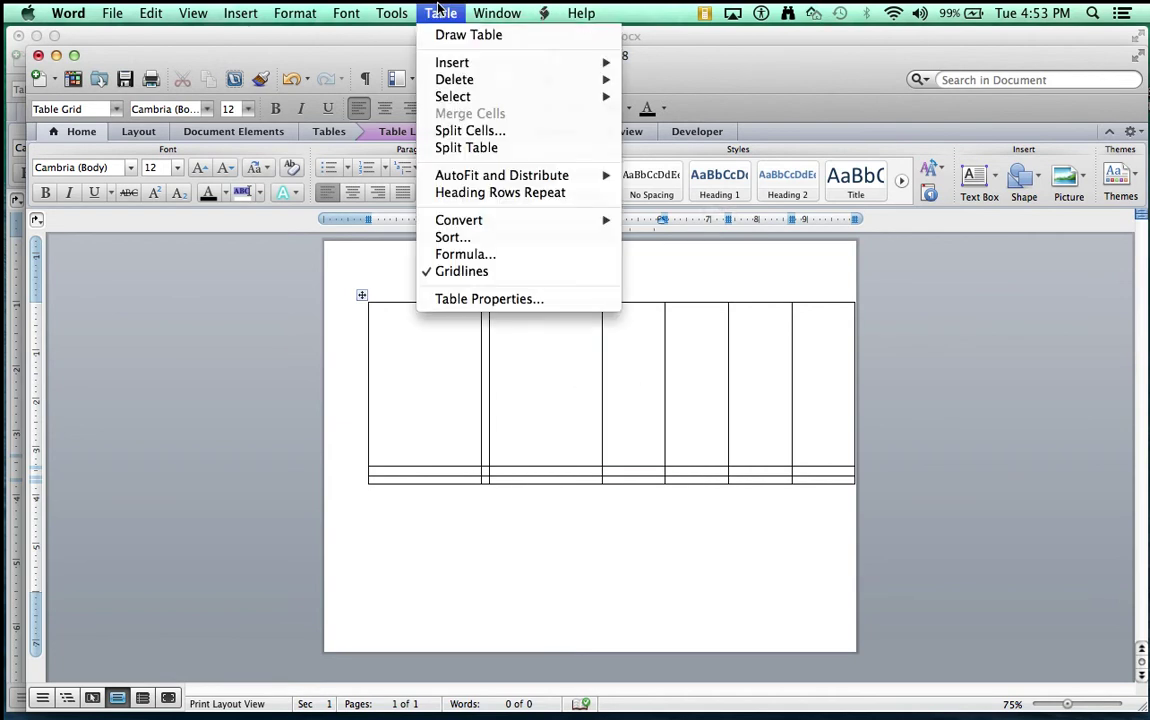
pyautogui.click(467, 303)
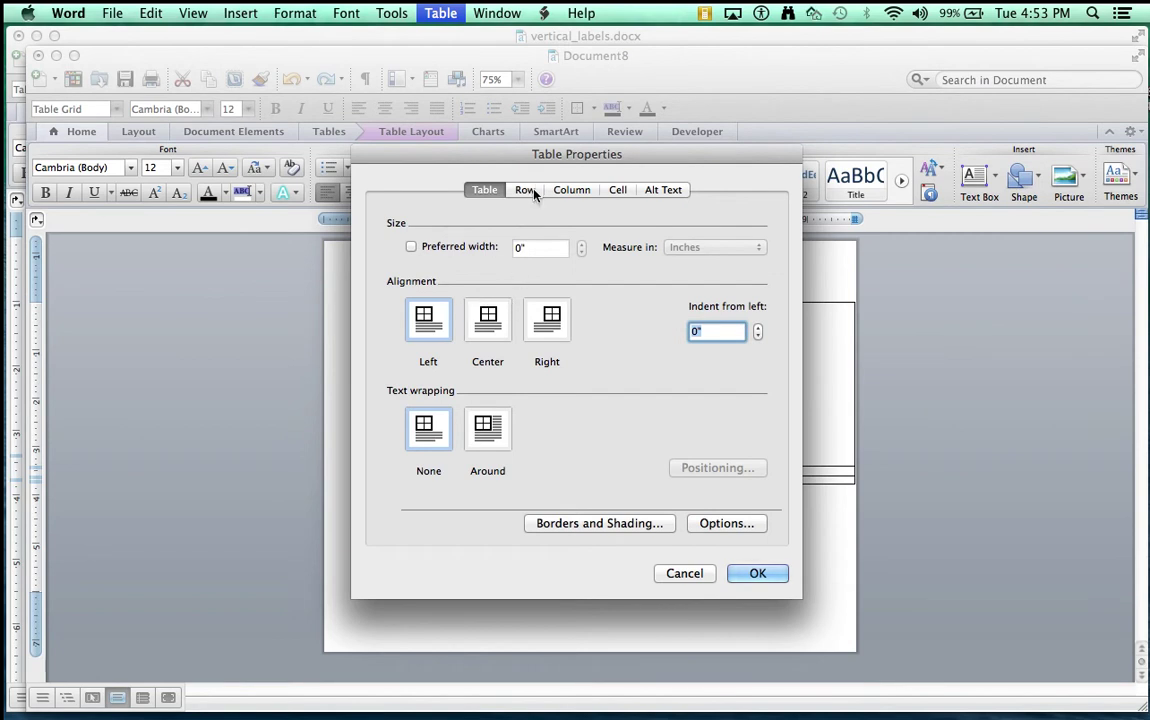
pyautogui.click(525, 190)
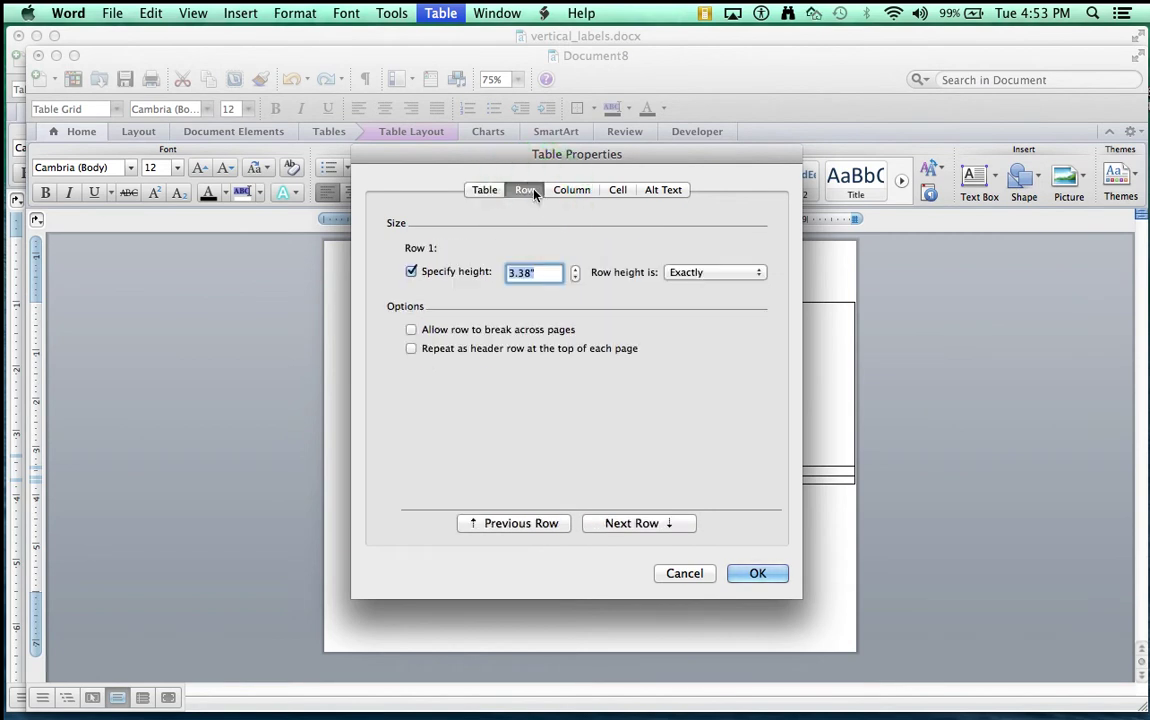
pyautogui.click(578, 190)
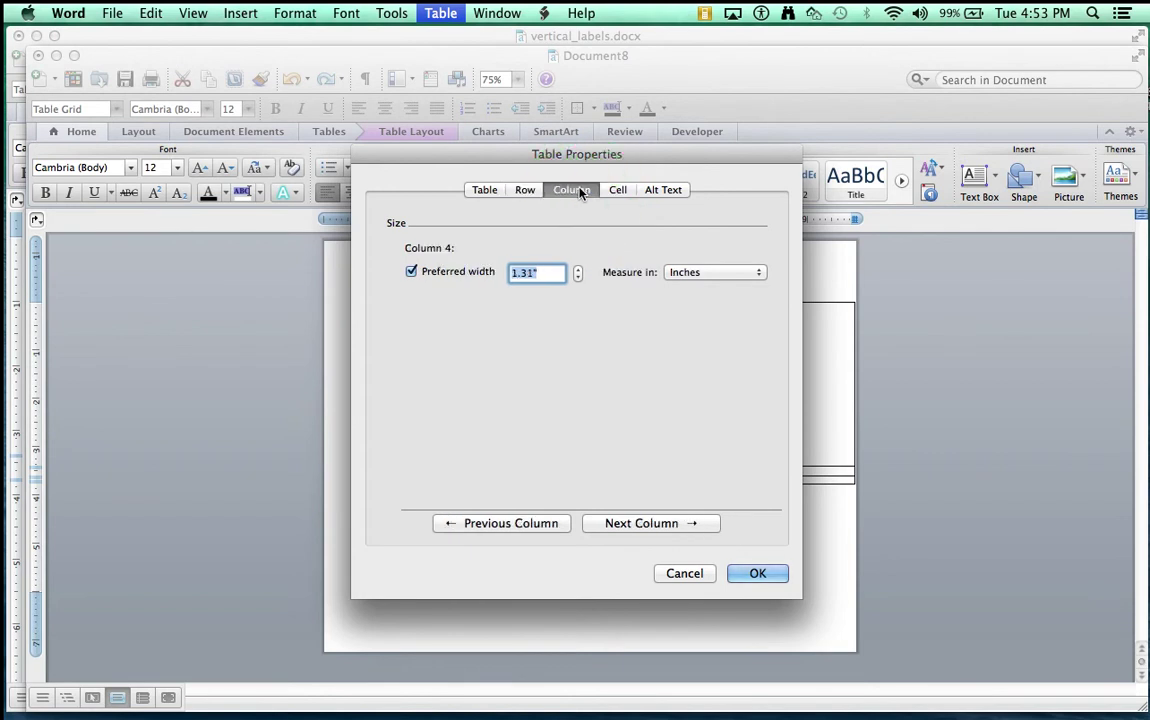
pyautogui.write('1.5')
pyautogui.press('Return')
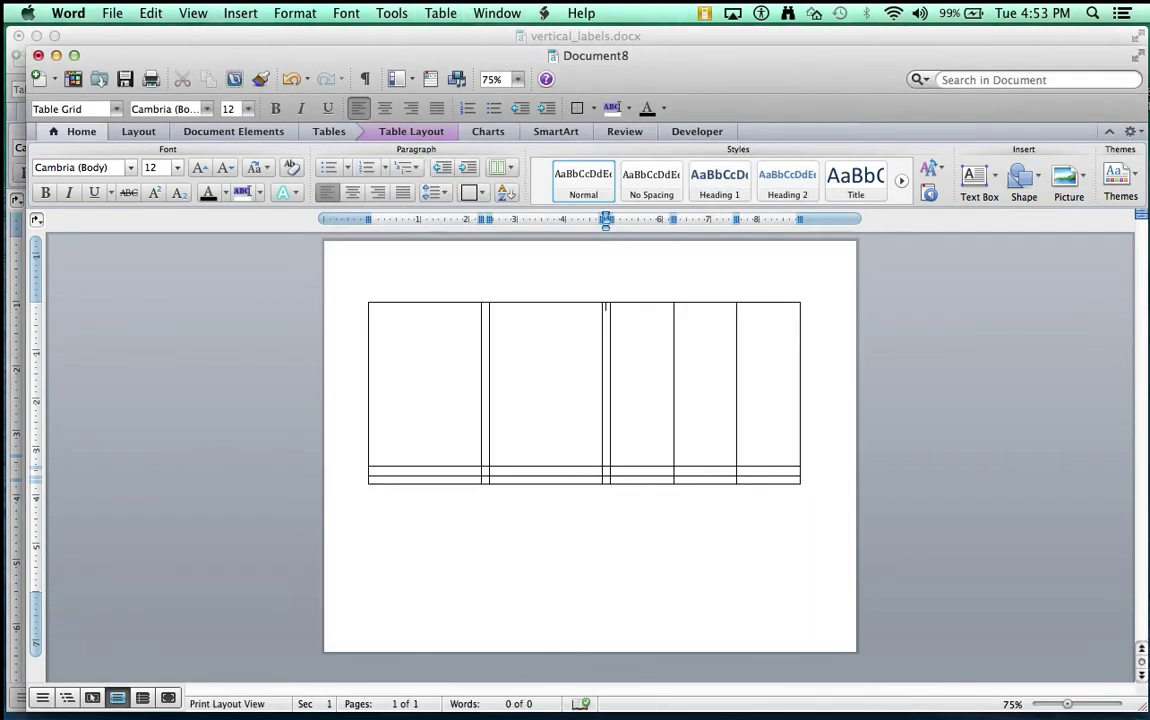
# Set column 5's preferred width to 2.33 inches
pyautogui.click(634, 316)
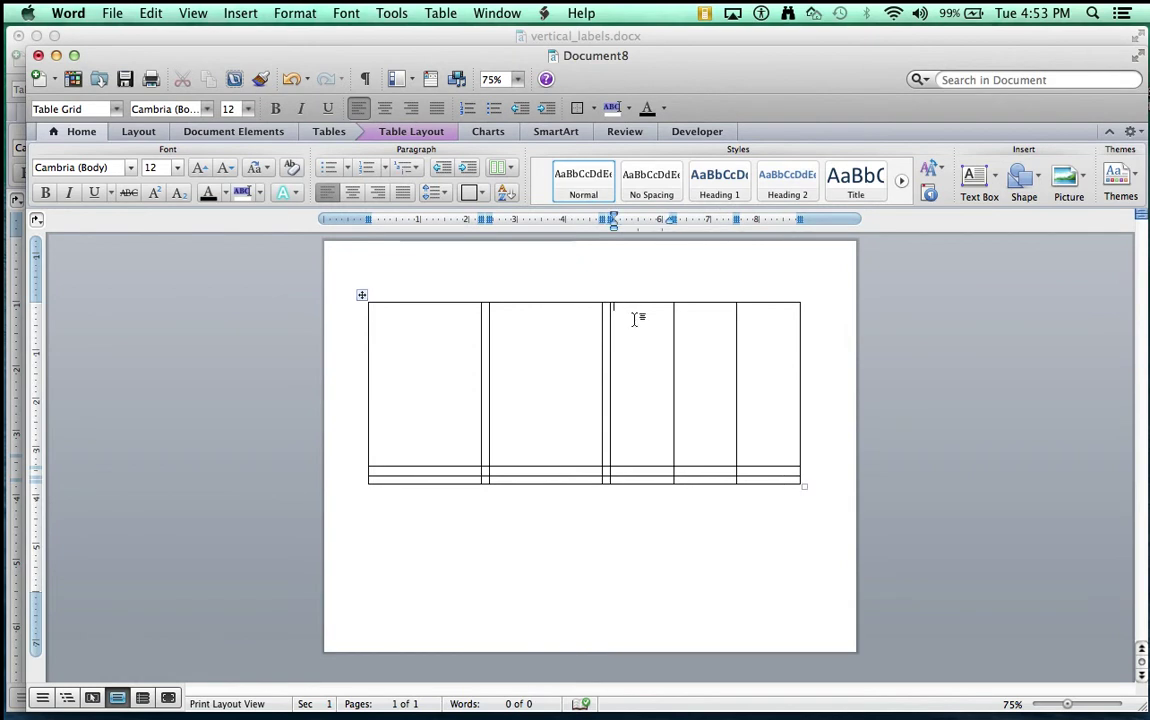
pyautogui.click(440, 13)
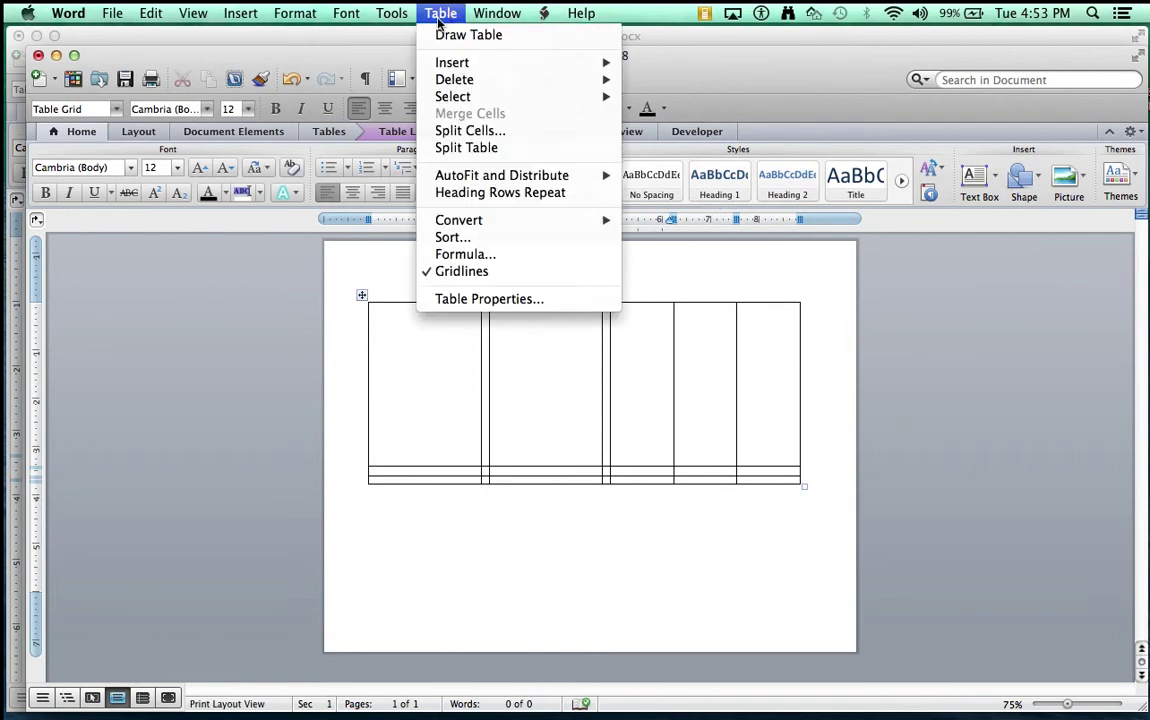
pyautogui.click(460, 296)
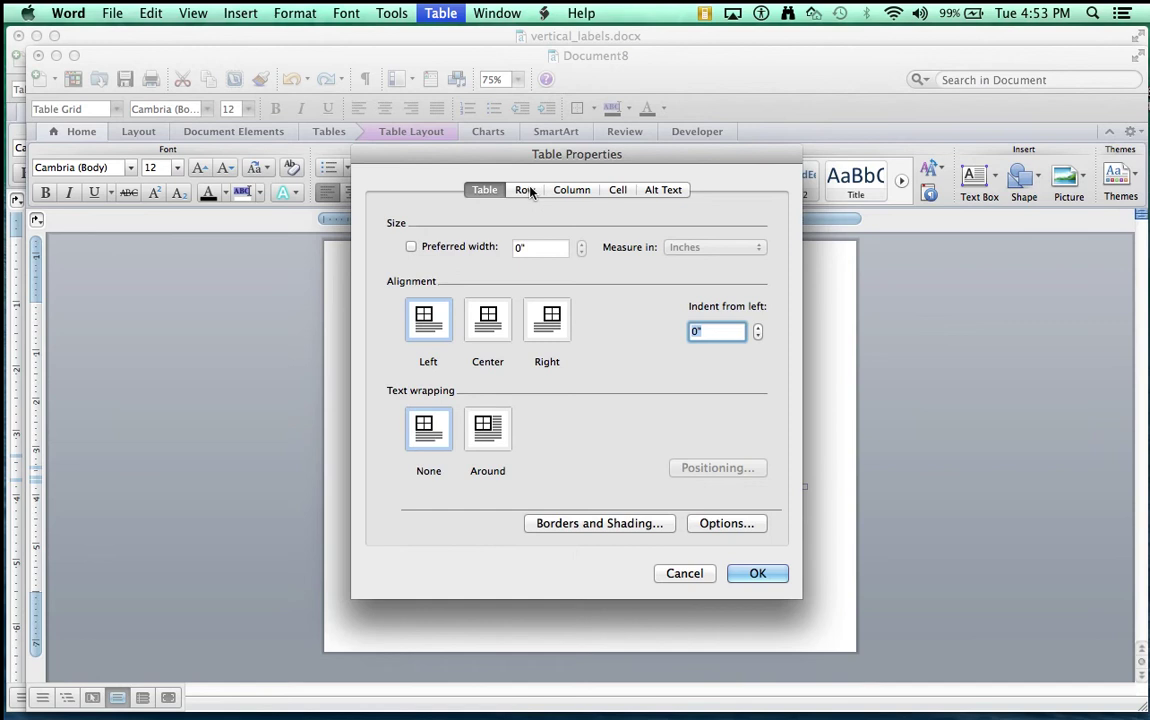
pyautogui.click(526, 191)
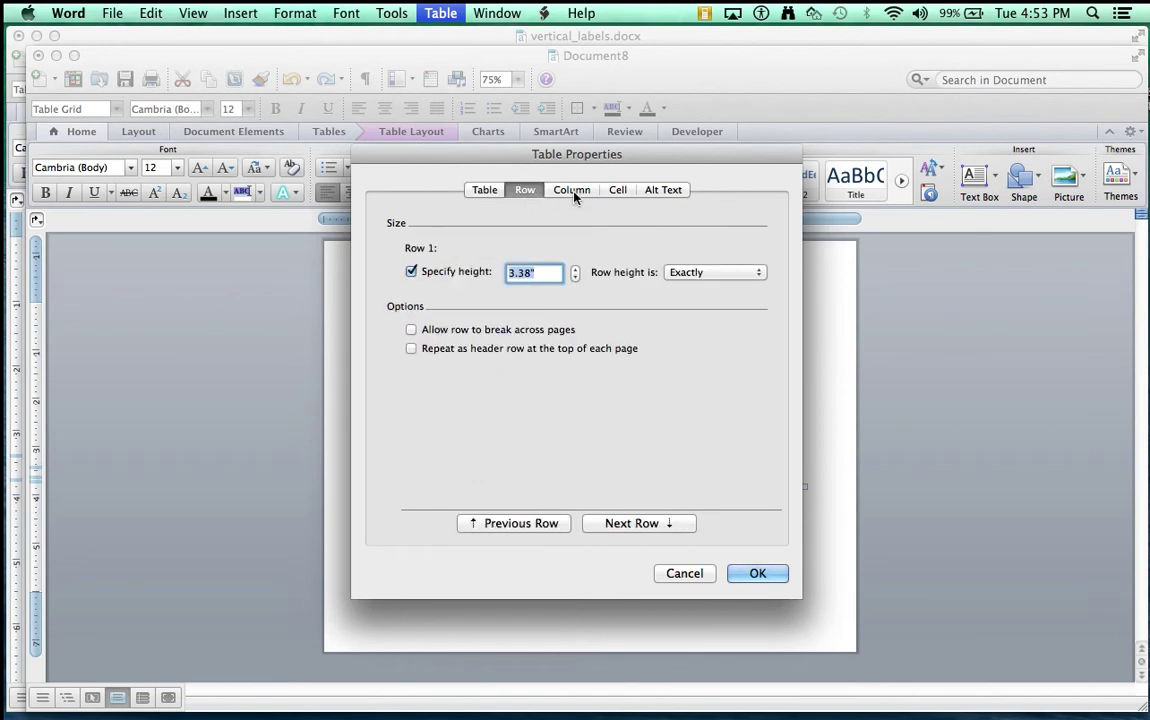
pyautogui.click(572, 191)
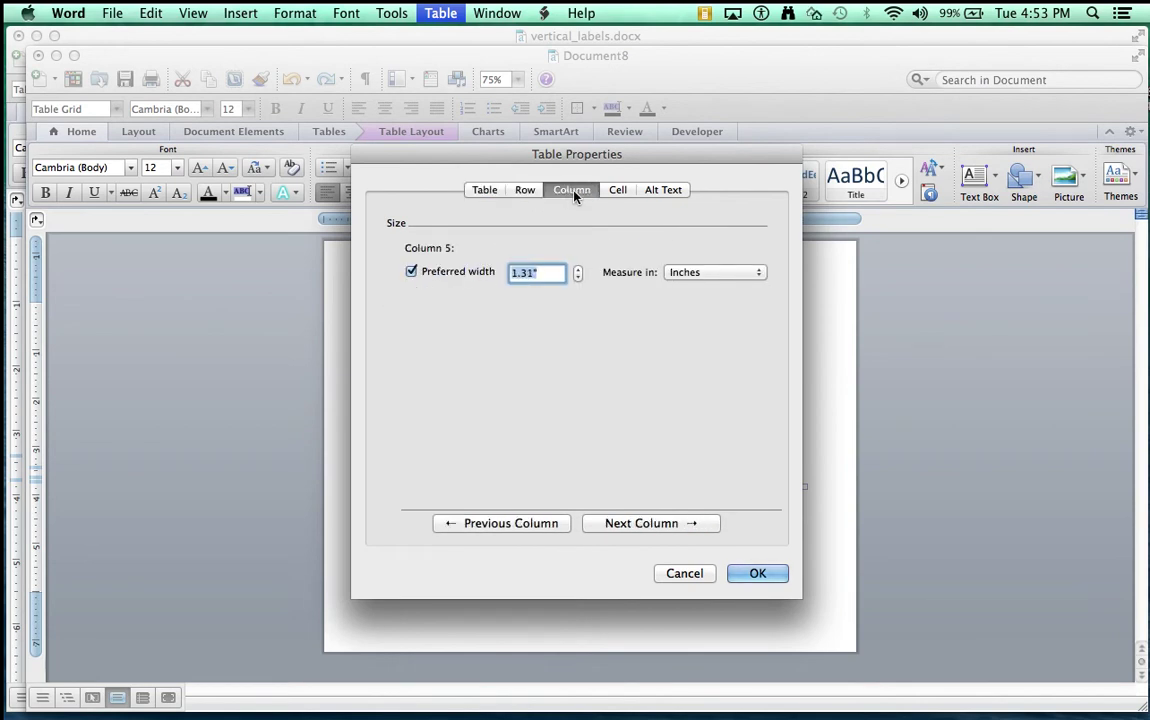
pyautogui.write('2.33')
pyautogui.click(765, 575)
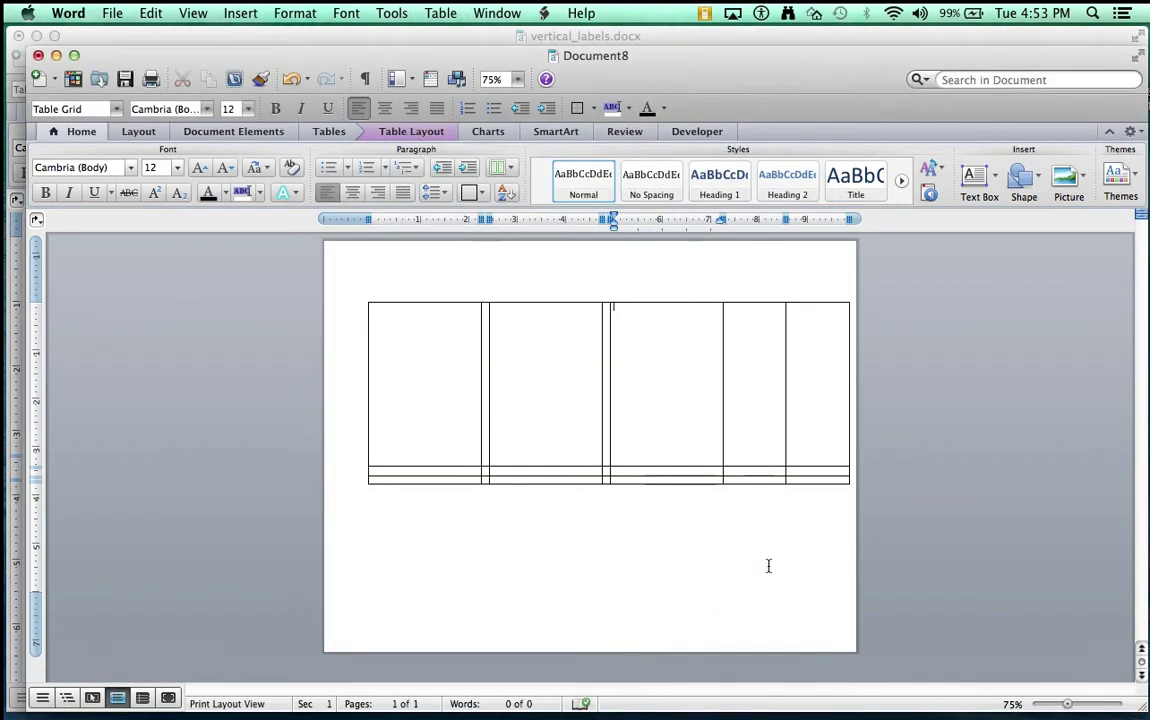
# Set column 6's preferred width to 0.17 inches
pyautogui.click(746, 342)
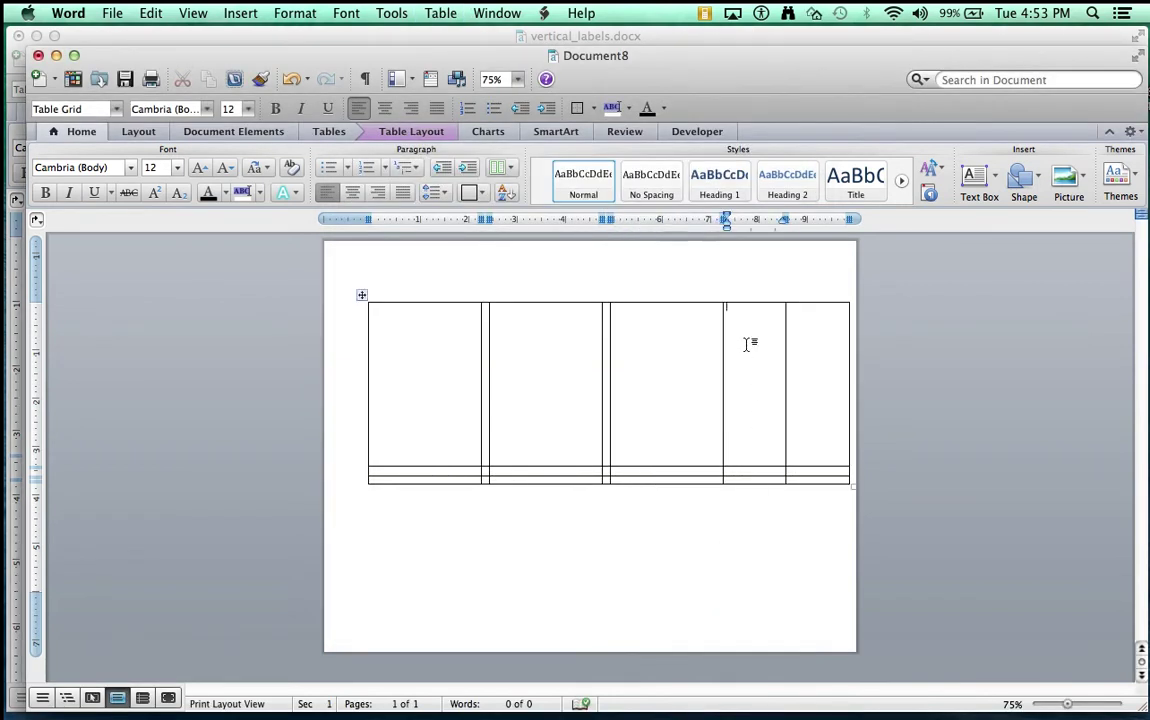
pyautogui.click(440, 13)
pyautogui.click(453, 299)
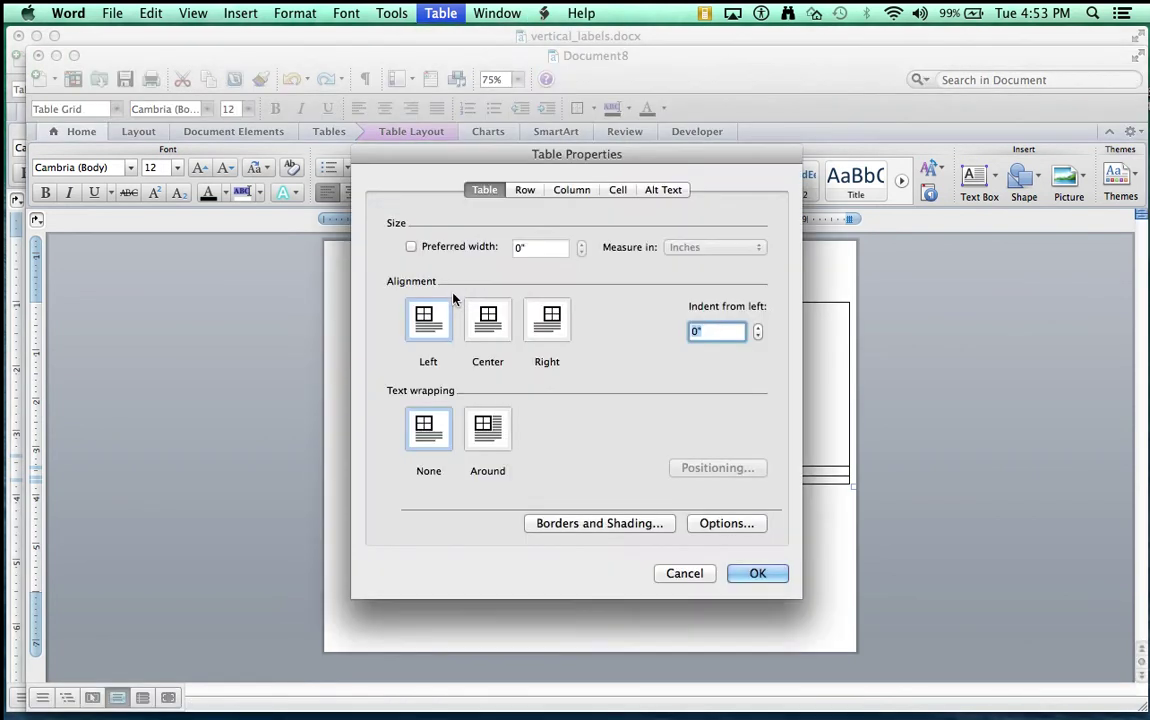
pyautogui.click(562, 192)
pyautogui.press('BackSpace')
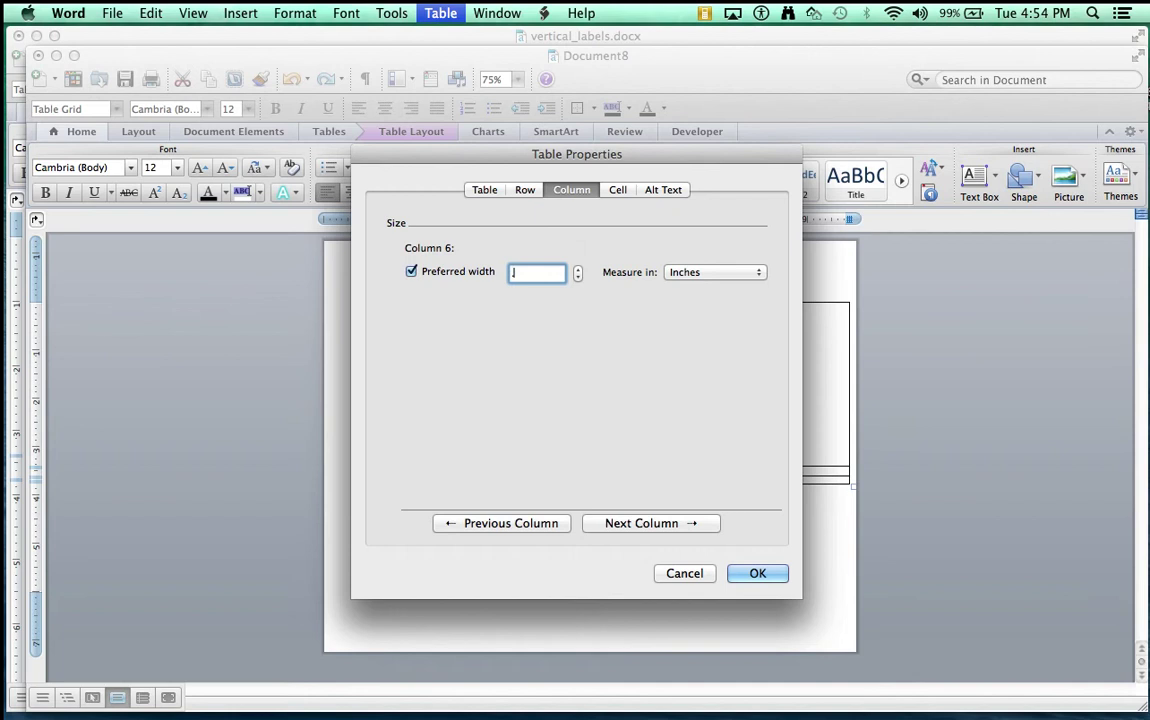
pyautogui.write('.17')
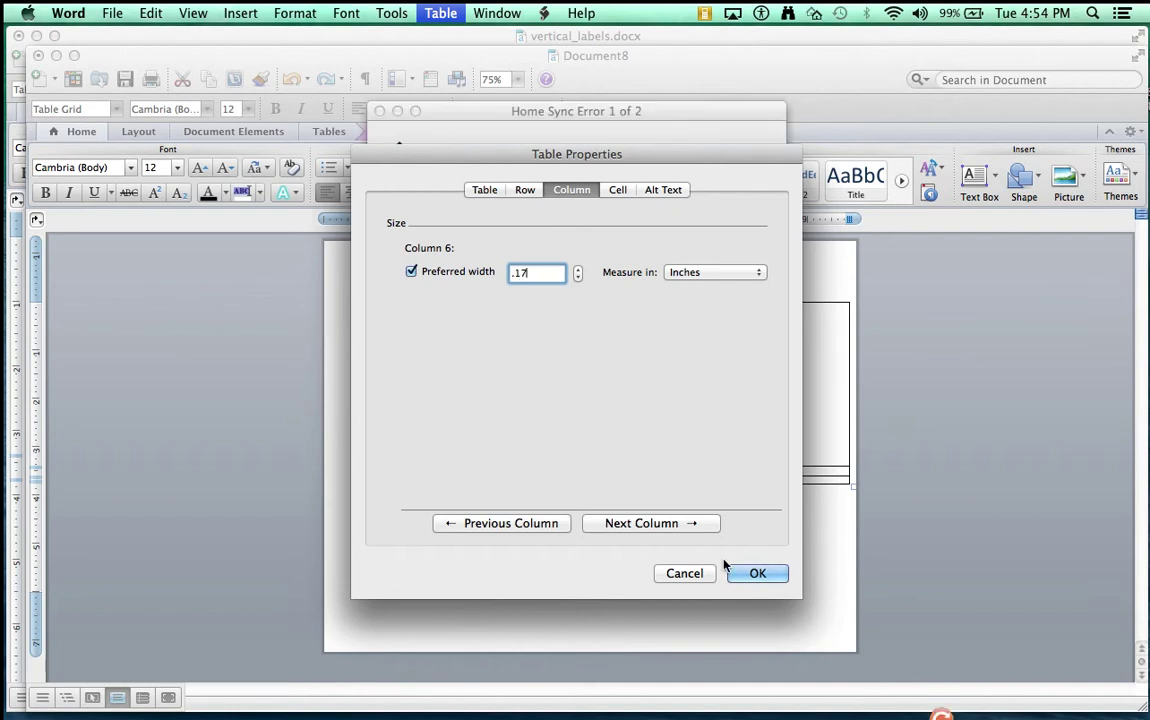
pyautogui.click(750, 571)
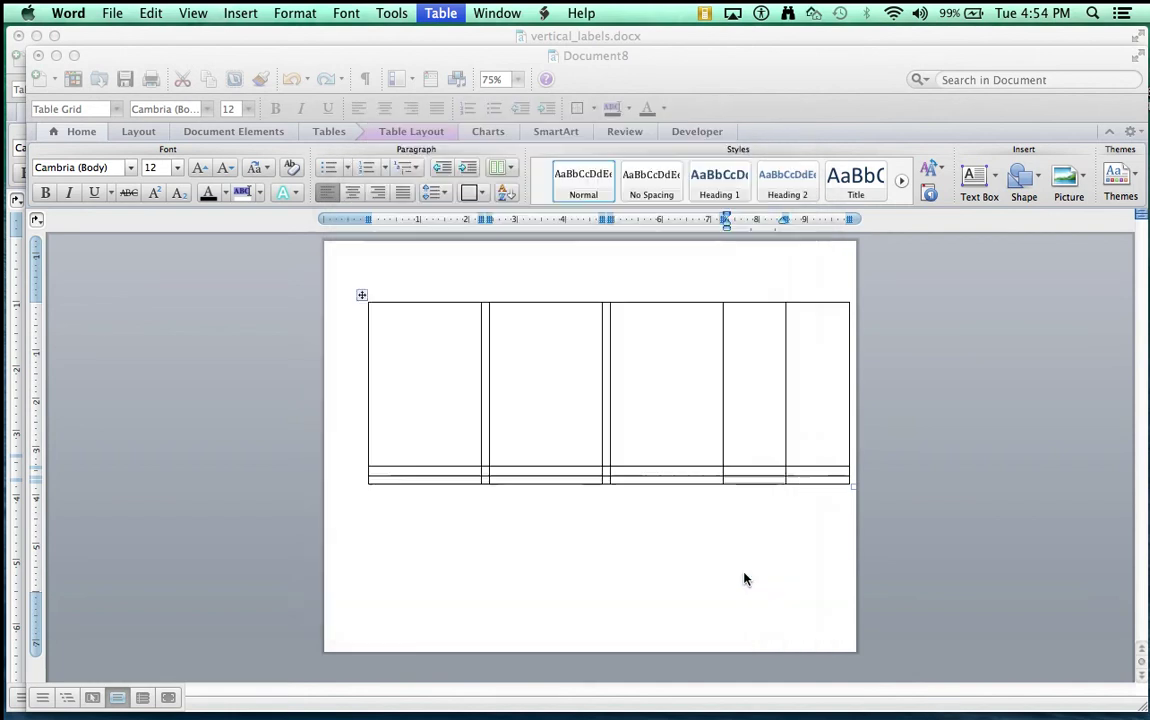
# Set column 7's preferred width to 2.33 inches
pyautogui.click(438, 13)
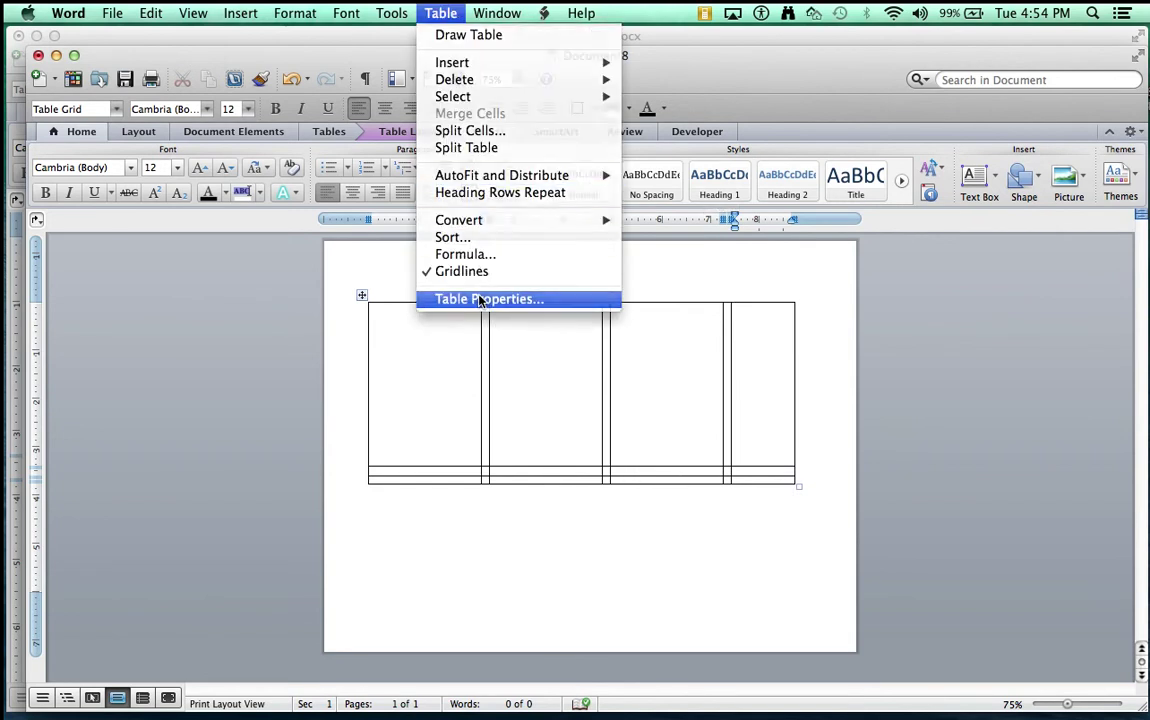
pyautogui.click(480, 300)
pyautogui.click(571, 190)
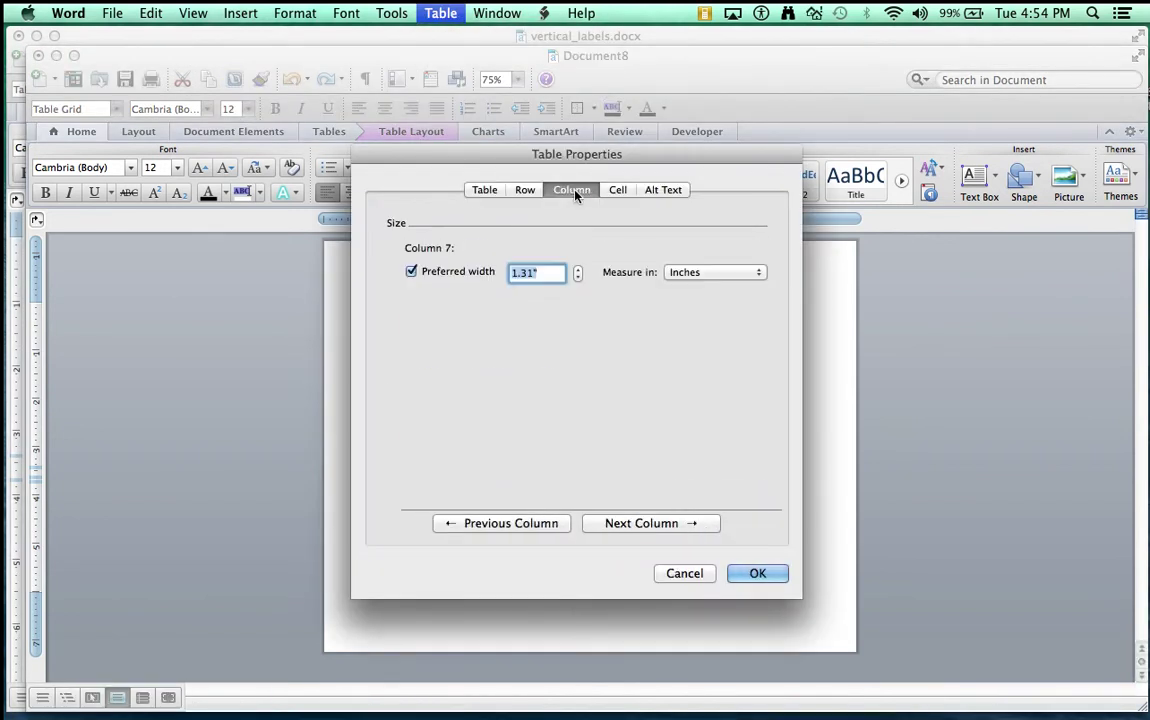
pyautogui.write('2.33')
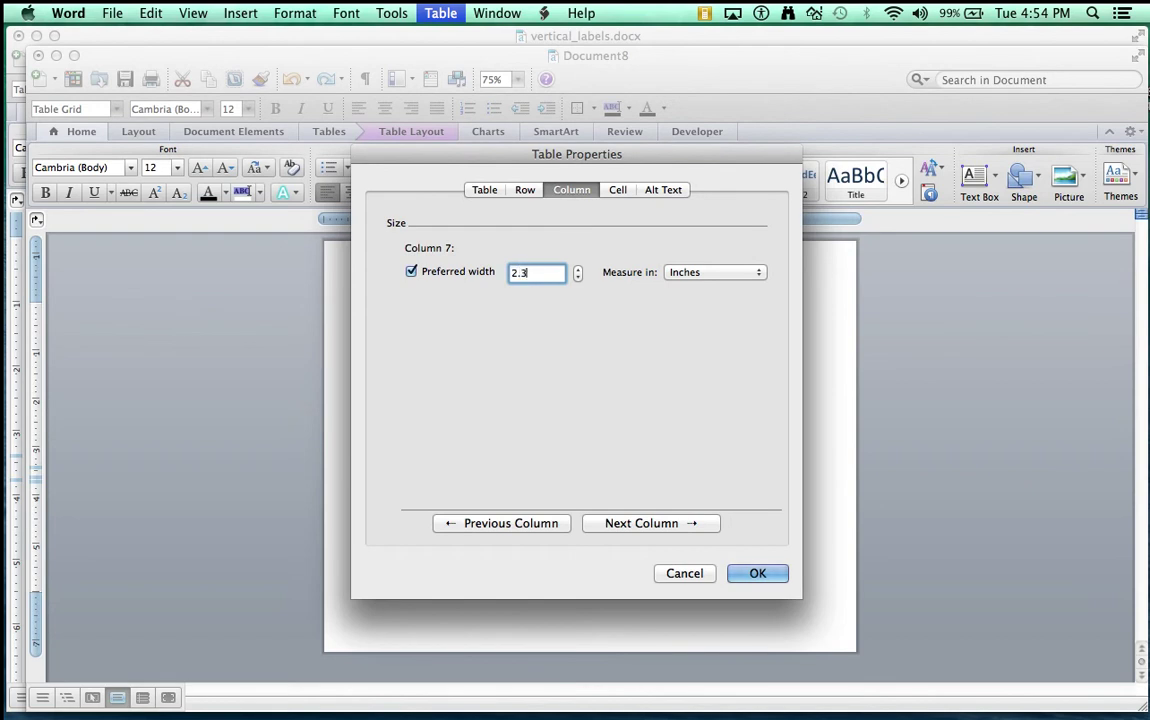
pyautogui.click(757, 574)
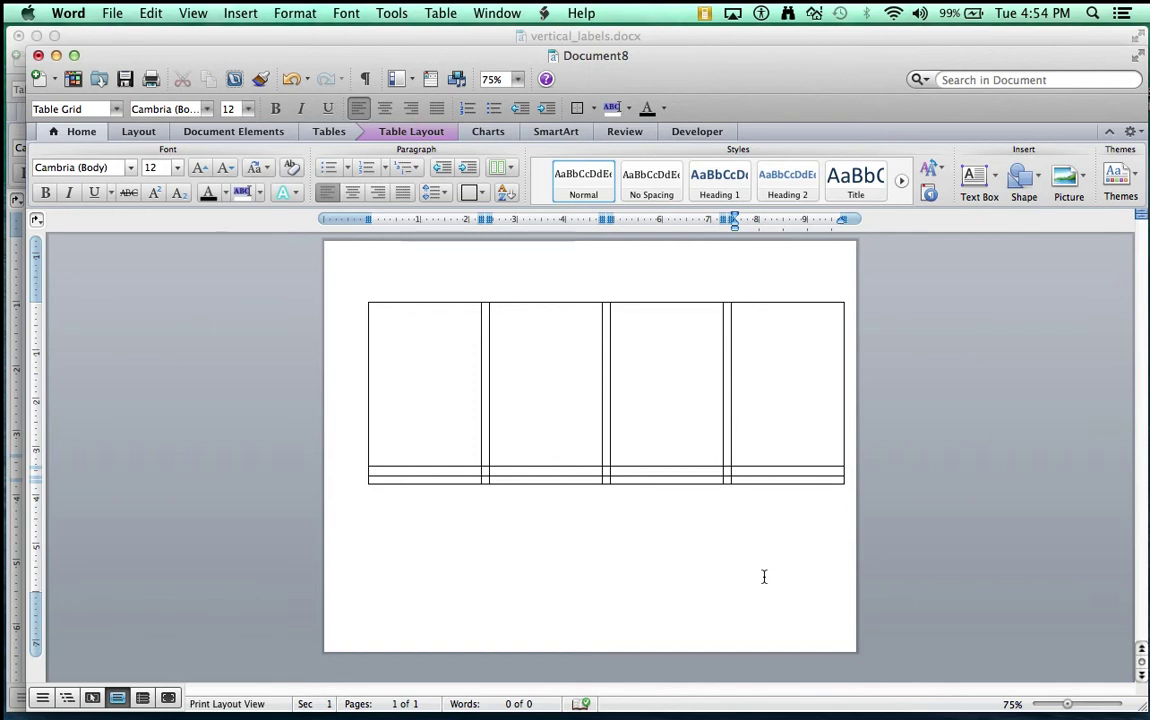
# Place the insertion point in the table's thin second row
pyautogui.click(411, 608)
pyautogui.click(429, 466)
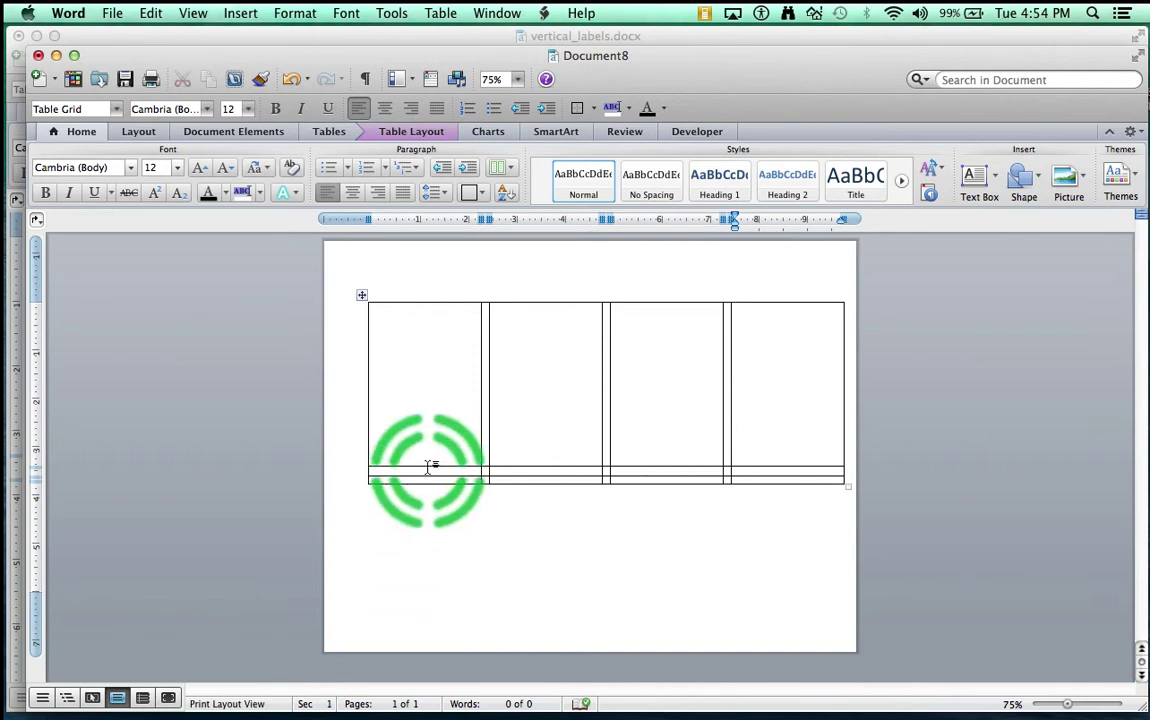
pyautogui.moveTo(429, 466); pyautogui.dragTo(421, 468)
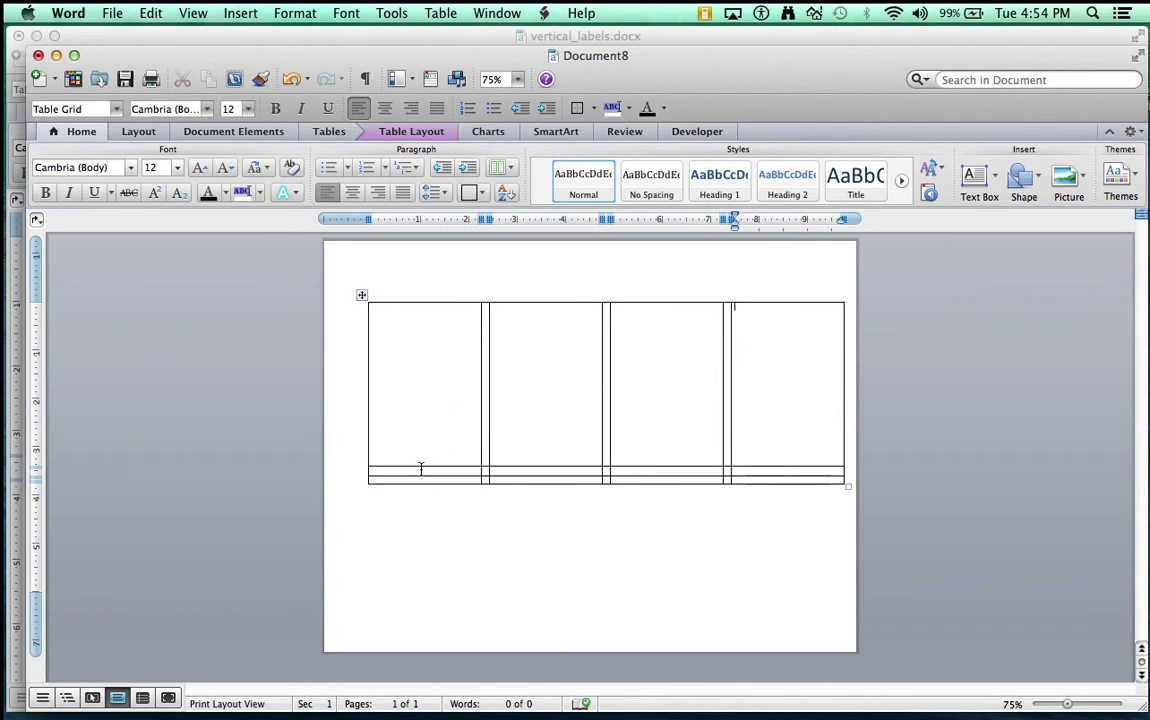
pyautogui.click(421, 471)
pyautogui.click(403, 218)
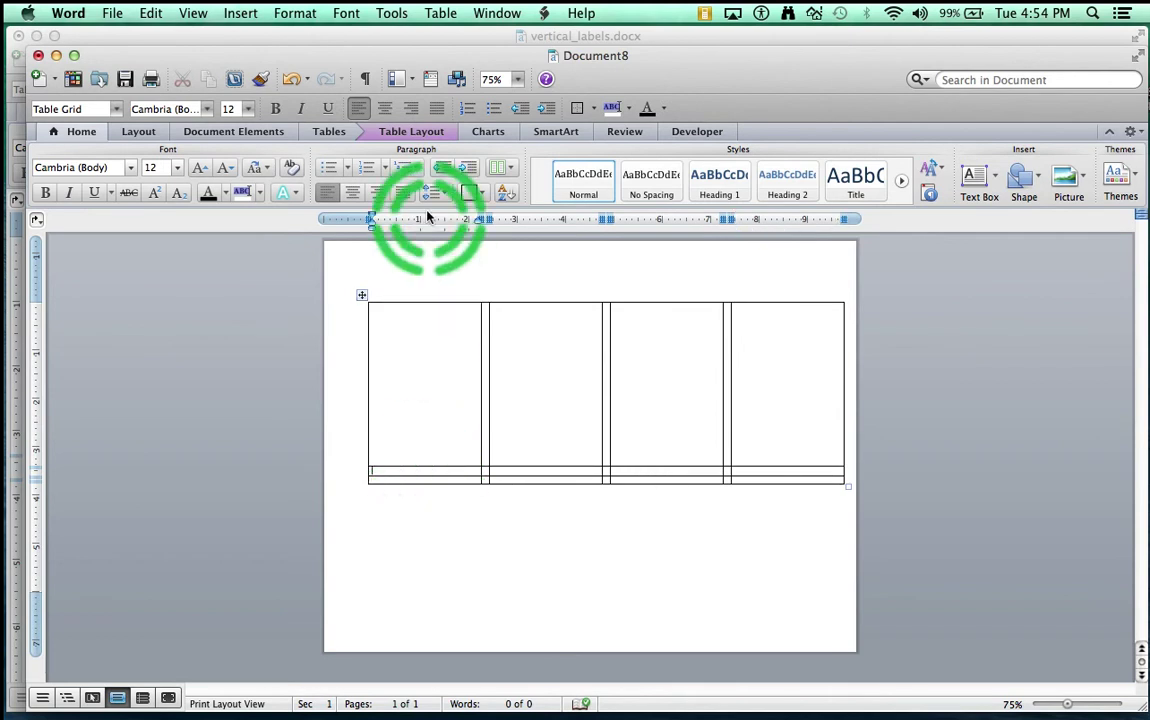
pyautogui.click(411, 398)
pyautogui.click(380, 474)
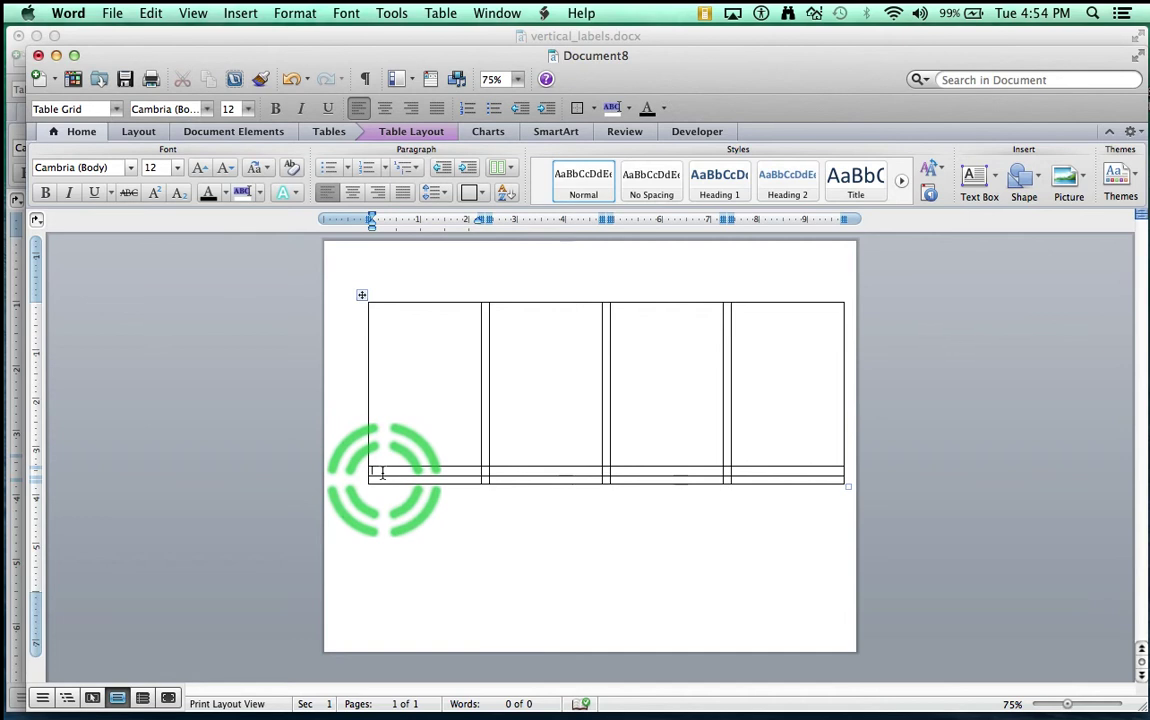
# Give row 2 an exact 0.38-inch height with breaking across pages turned off
pyautogui.click(439, 11)
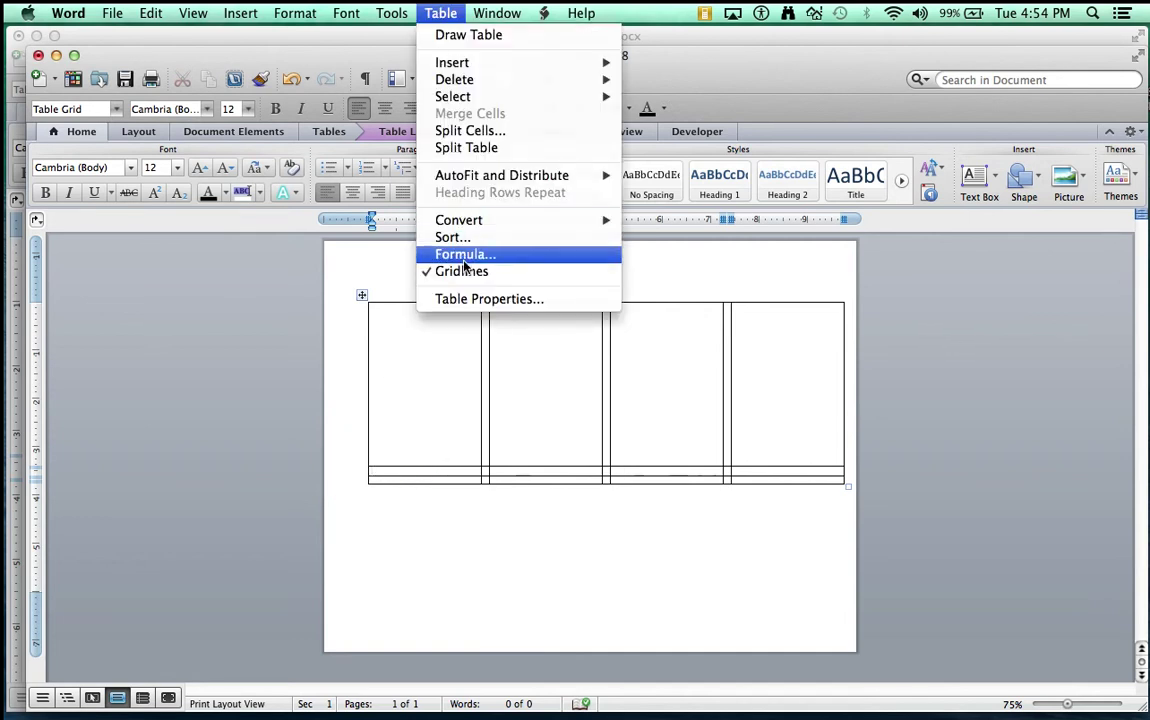
pyautogui.click(465, 308)
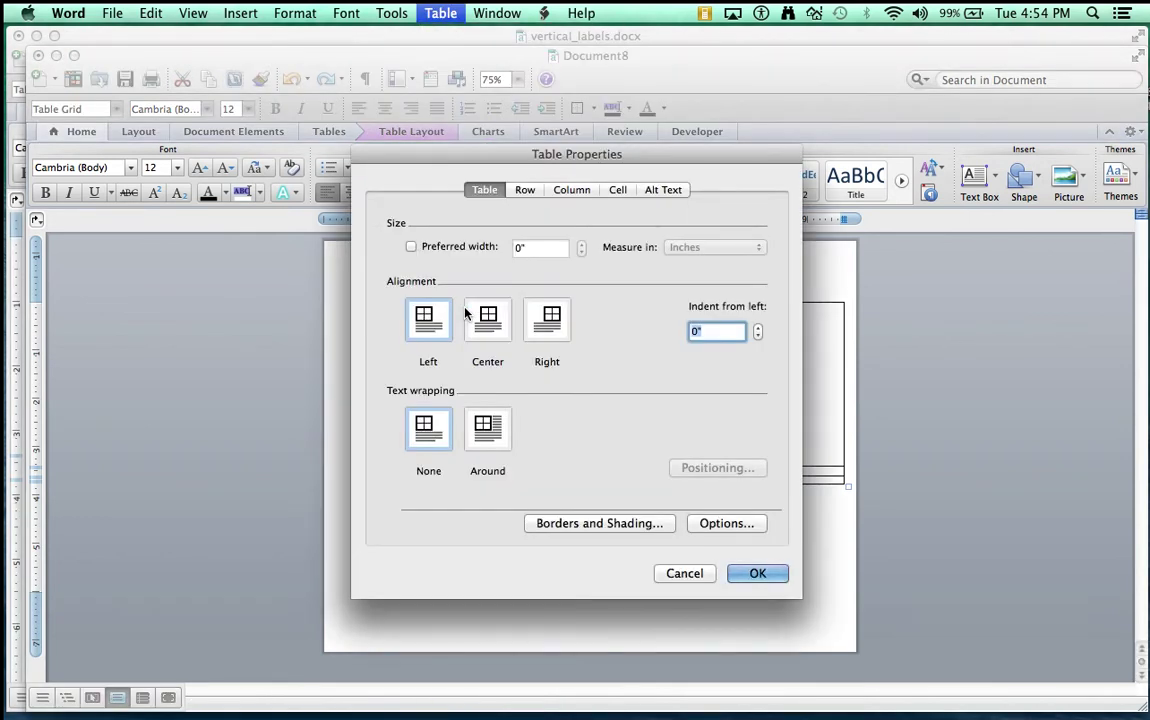
pyautogui.click(530, 194)
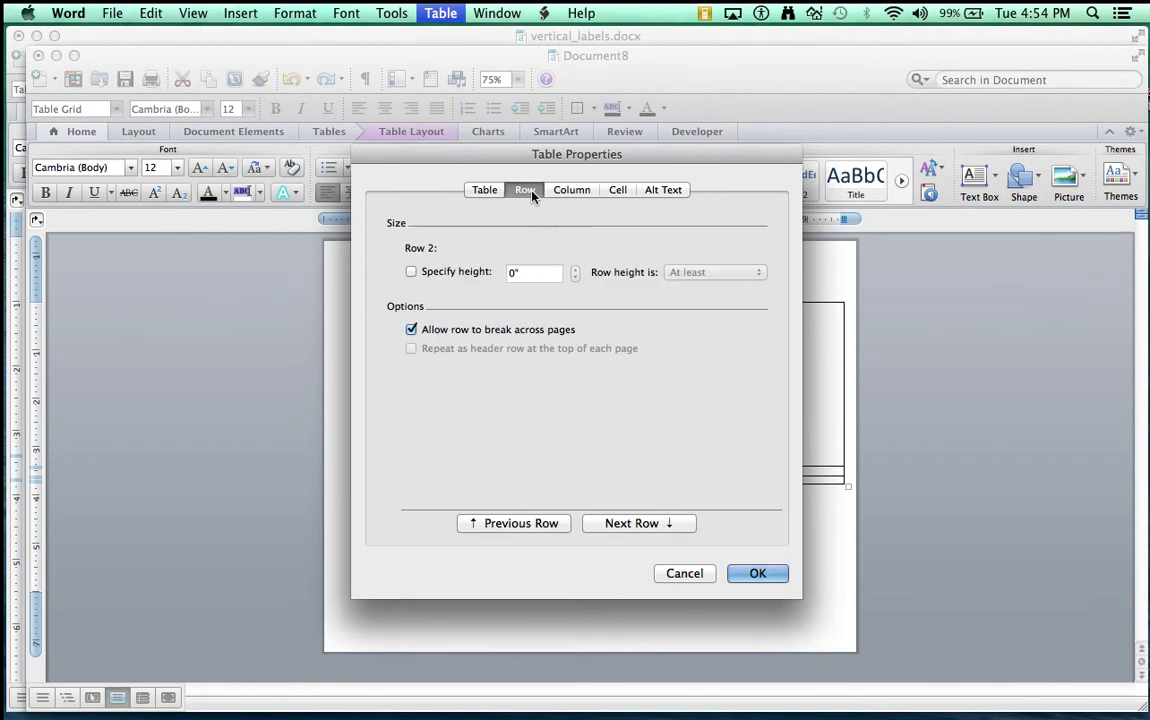
pyautogui.click(412, 273)
pyautogui.click(520, 272)
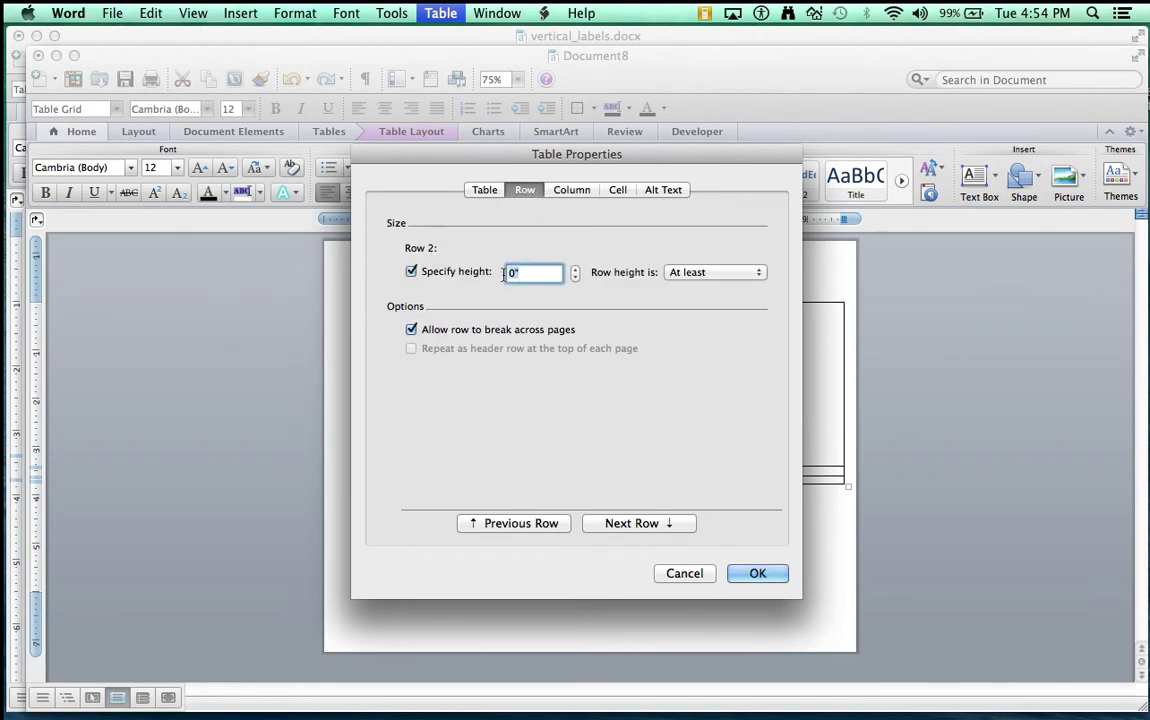
pyautogui.write('1')
pyautogui.write('.38')
pyautogui.click(660, 276)
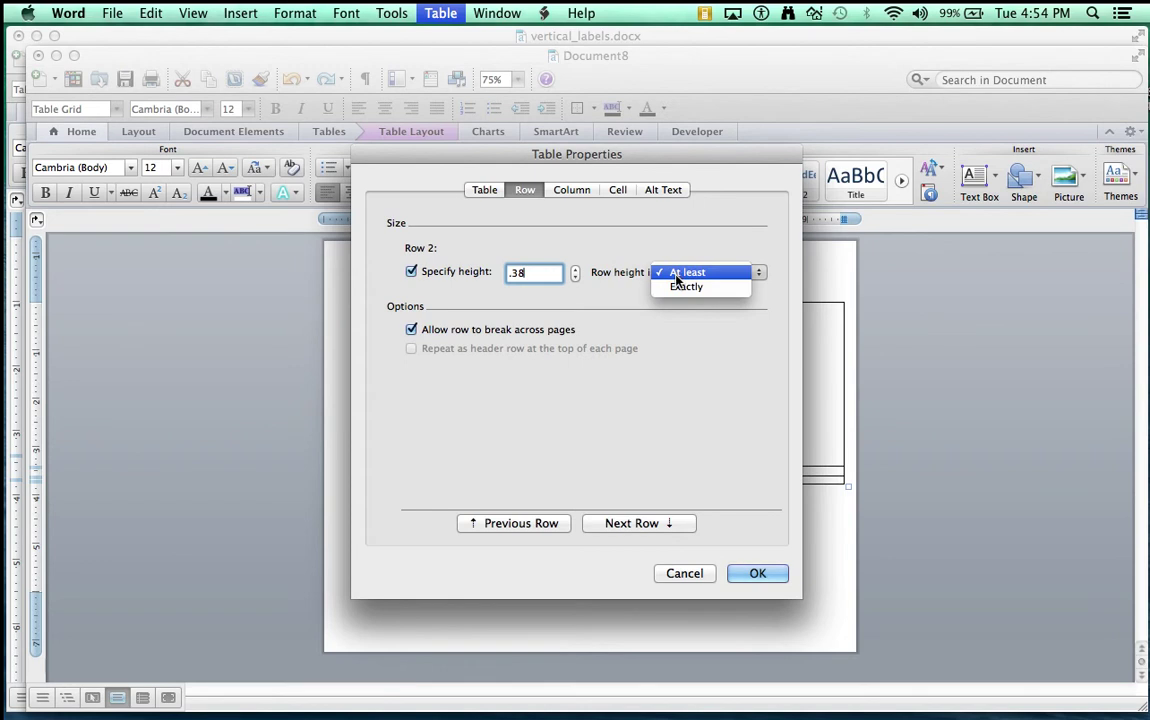
pyautogui.click(679, 287)
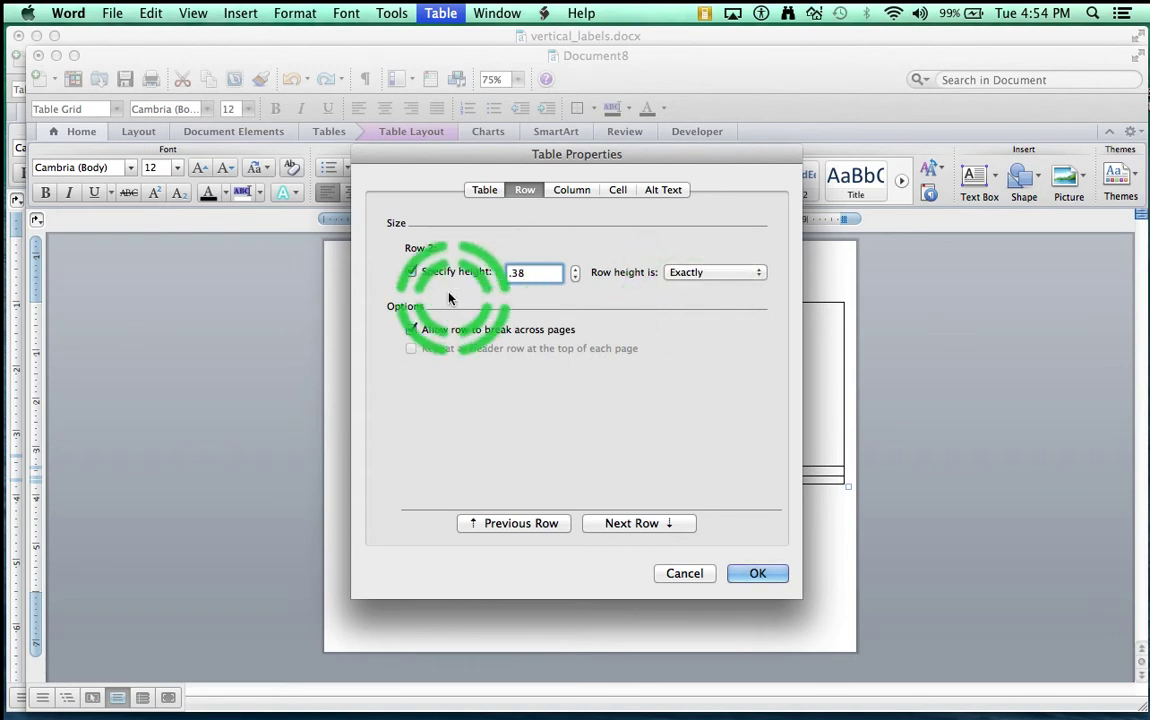
pyautogui.click(410, 330)
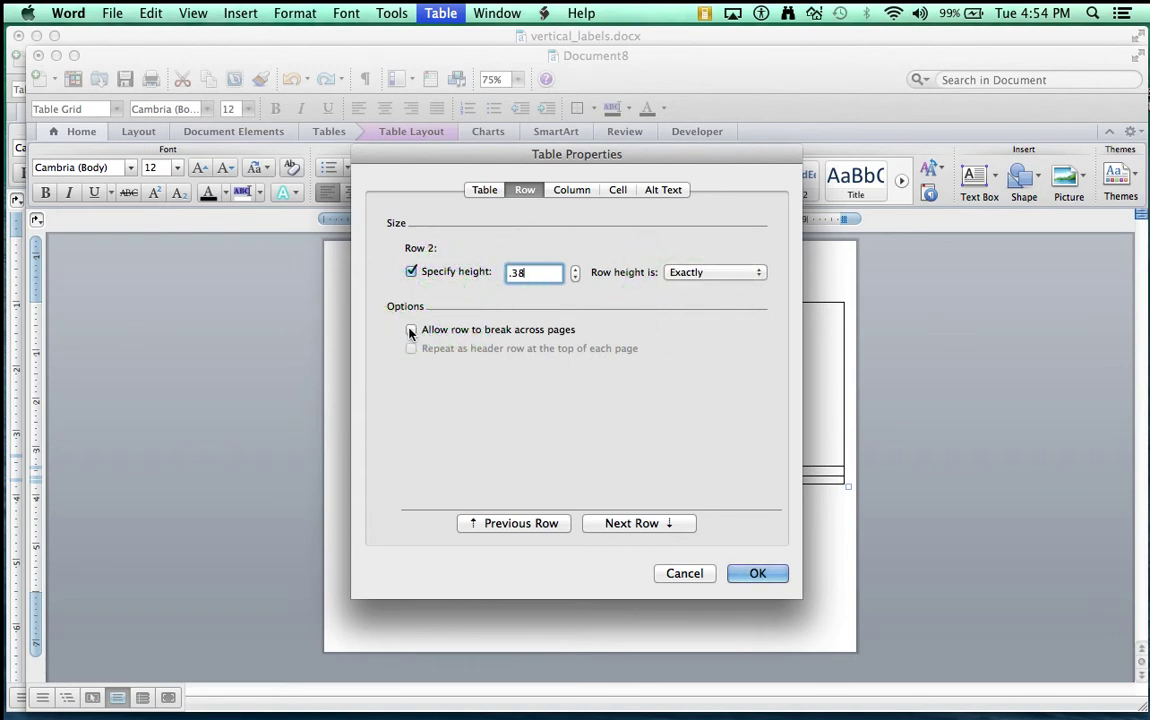
pyautogui.click(741, 573)
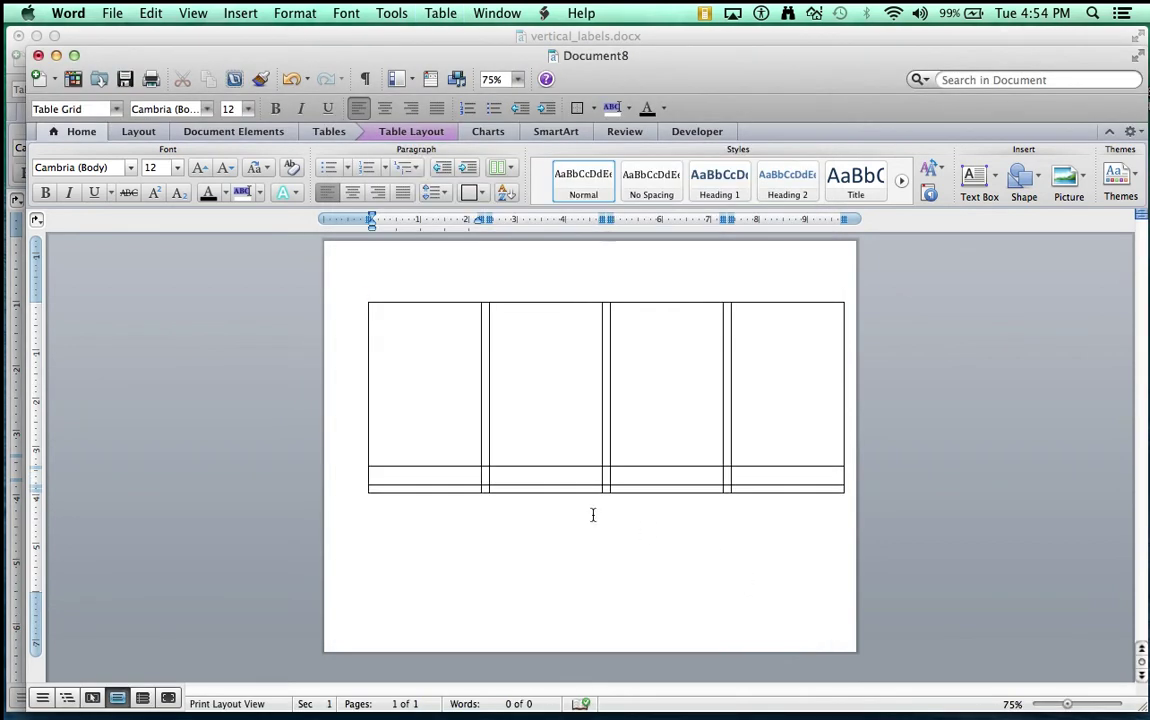
pyautogui.click(441, 13)
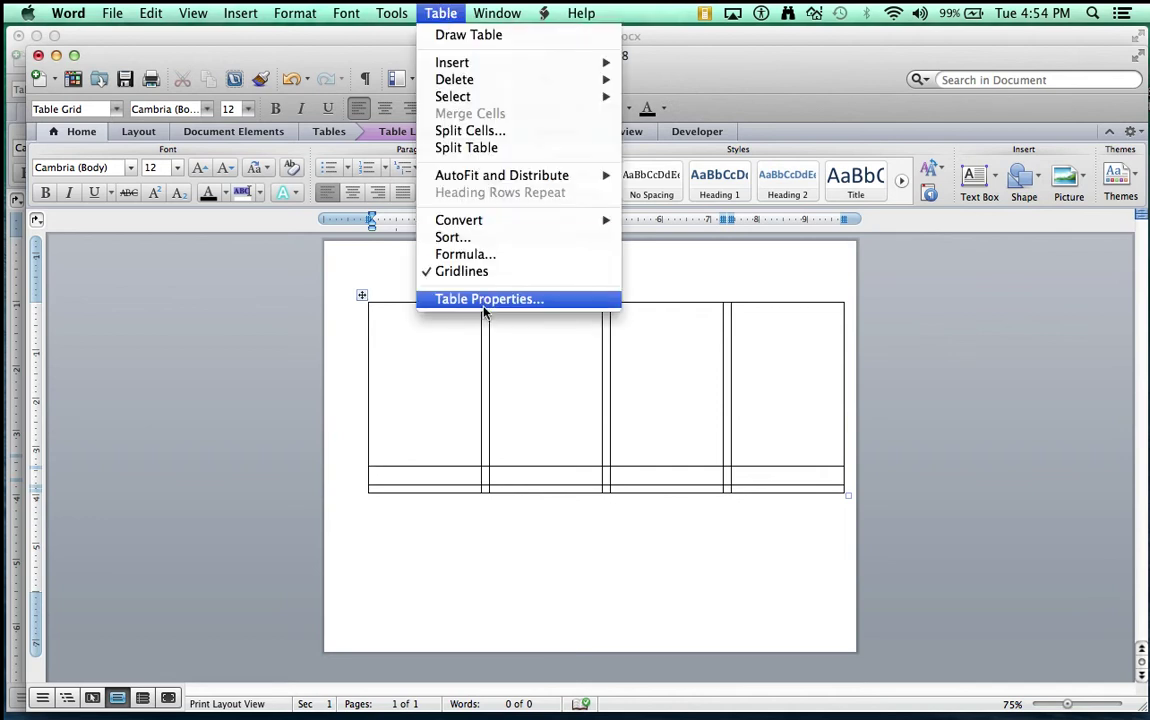
pyautogui.click(486, 299)
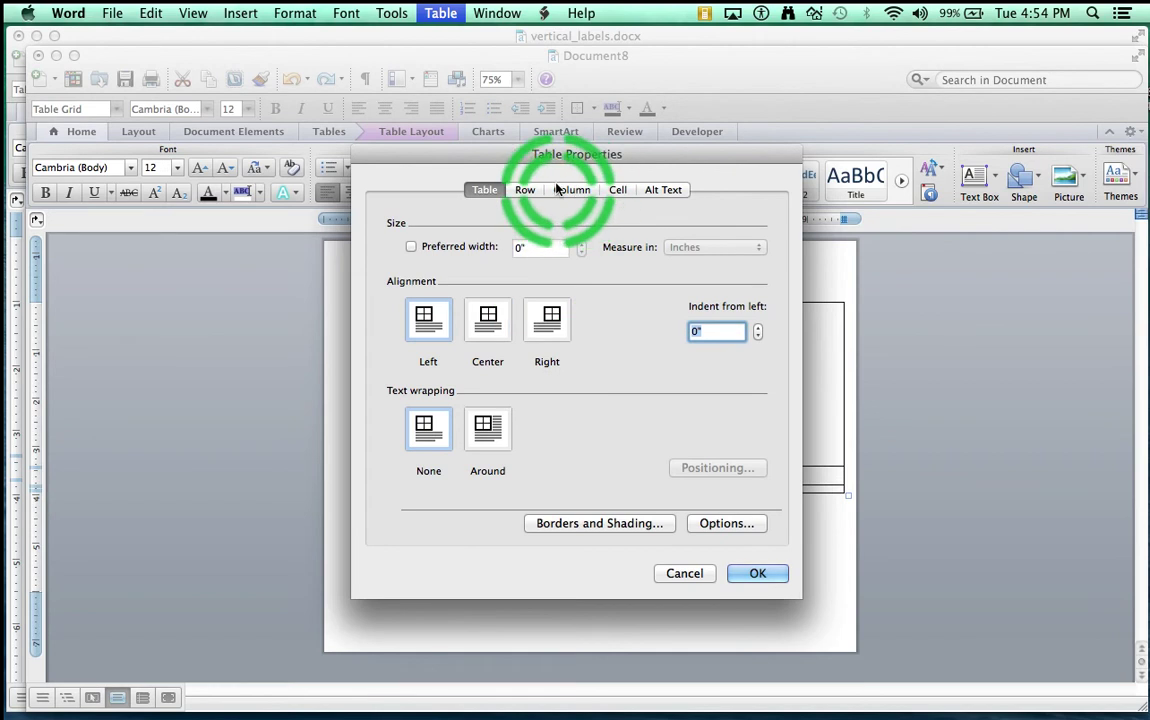
pyautogui.click(527, 189)
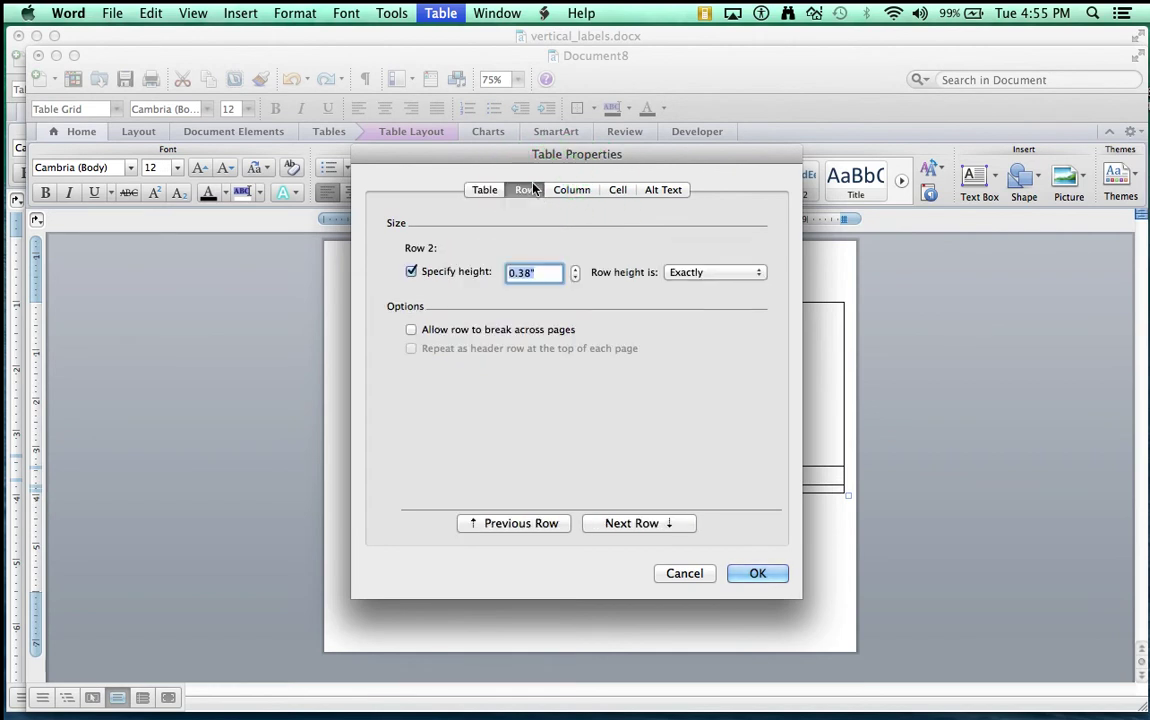
pyautogui.click(578, 190)
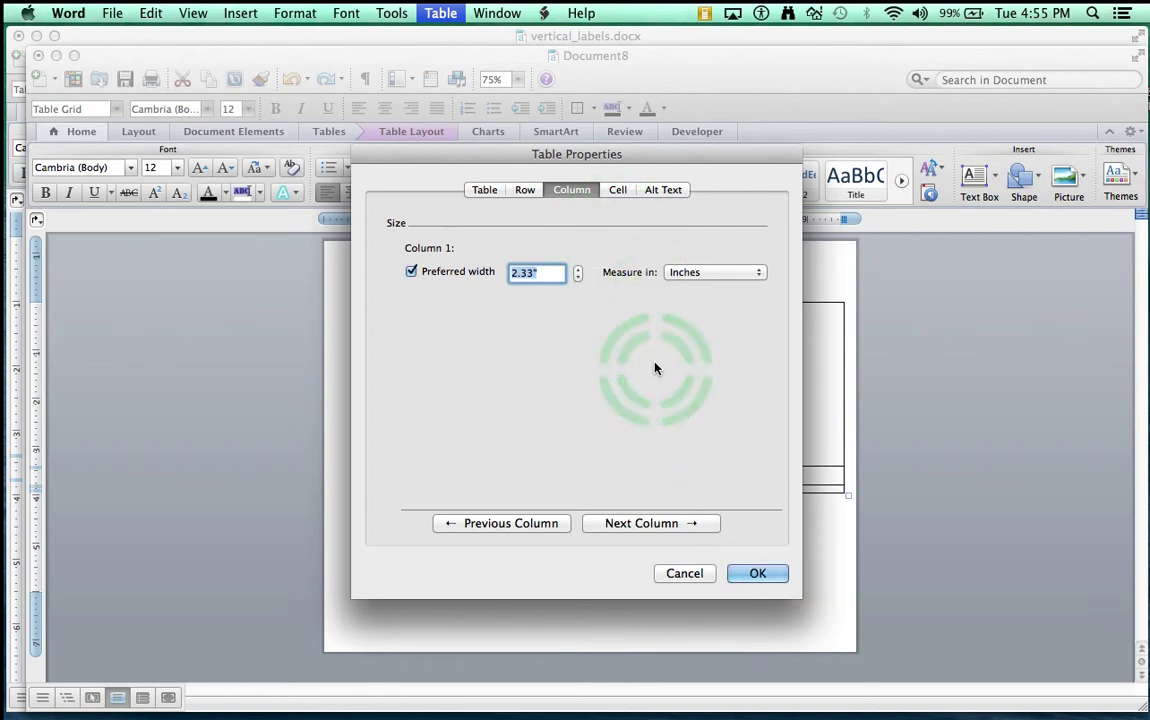
pyautogui.click(758, 574)
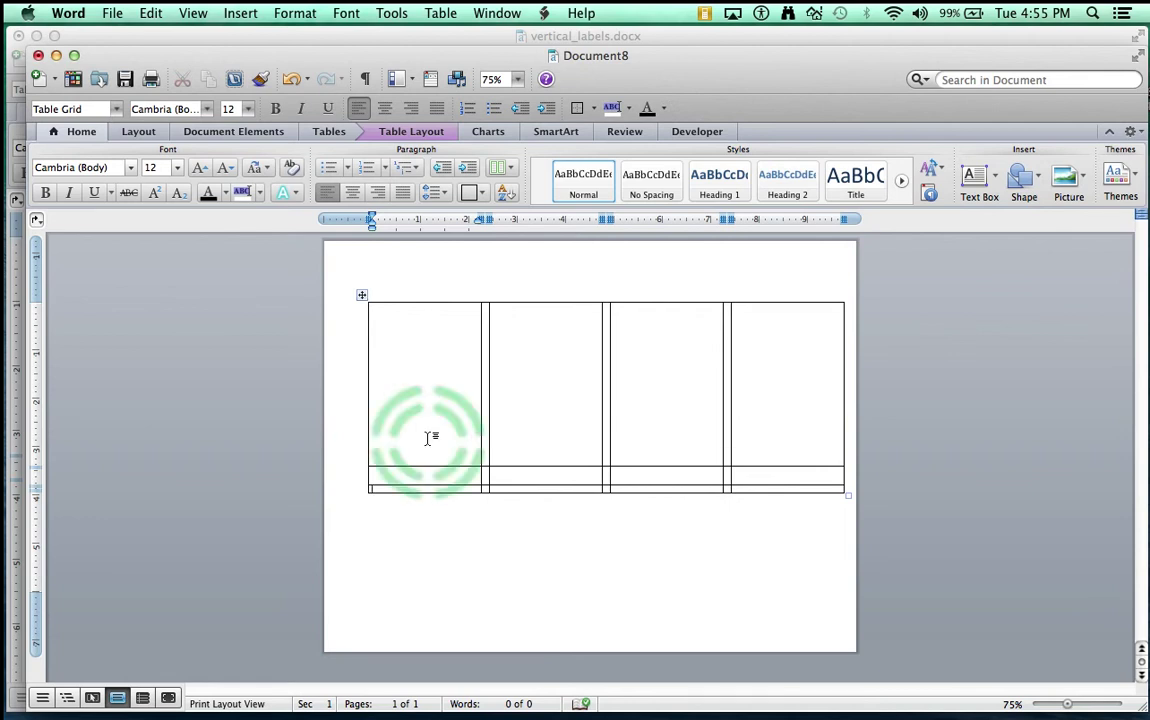
# In the Row tab, give row 3 an exact 3.38-inch height with row breaking turned off
pyautogui.click(449, 12)
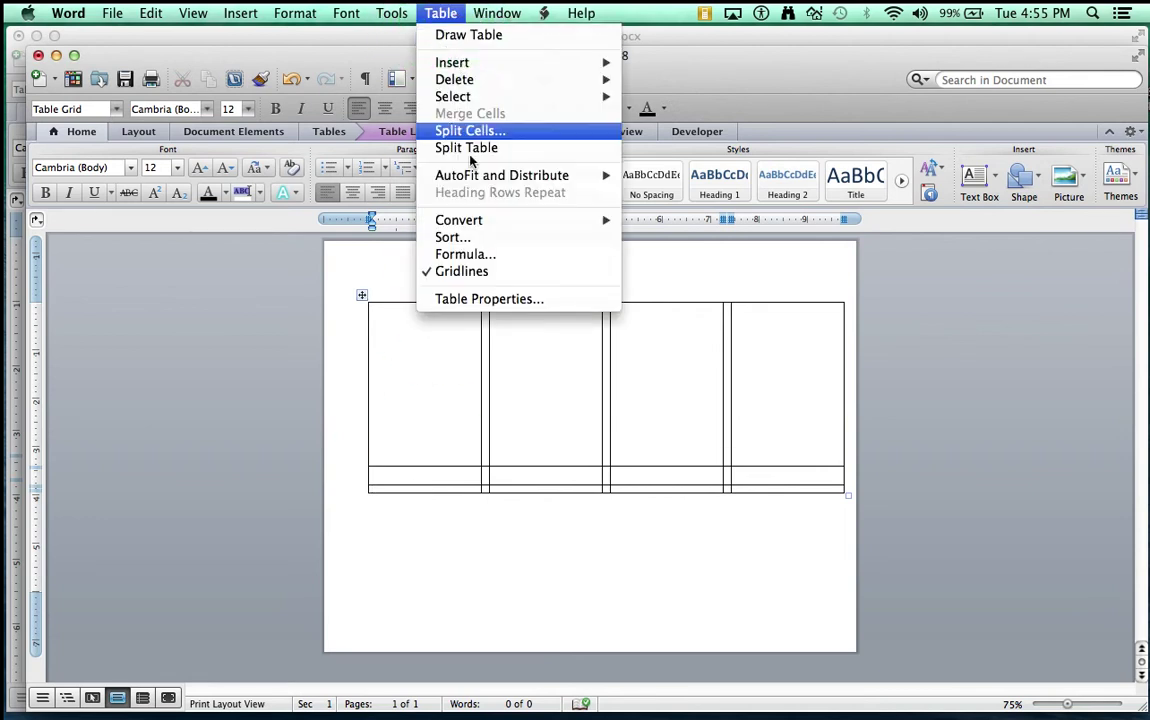
pyautogui.click(481, 299)
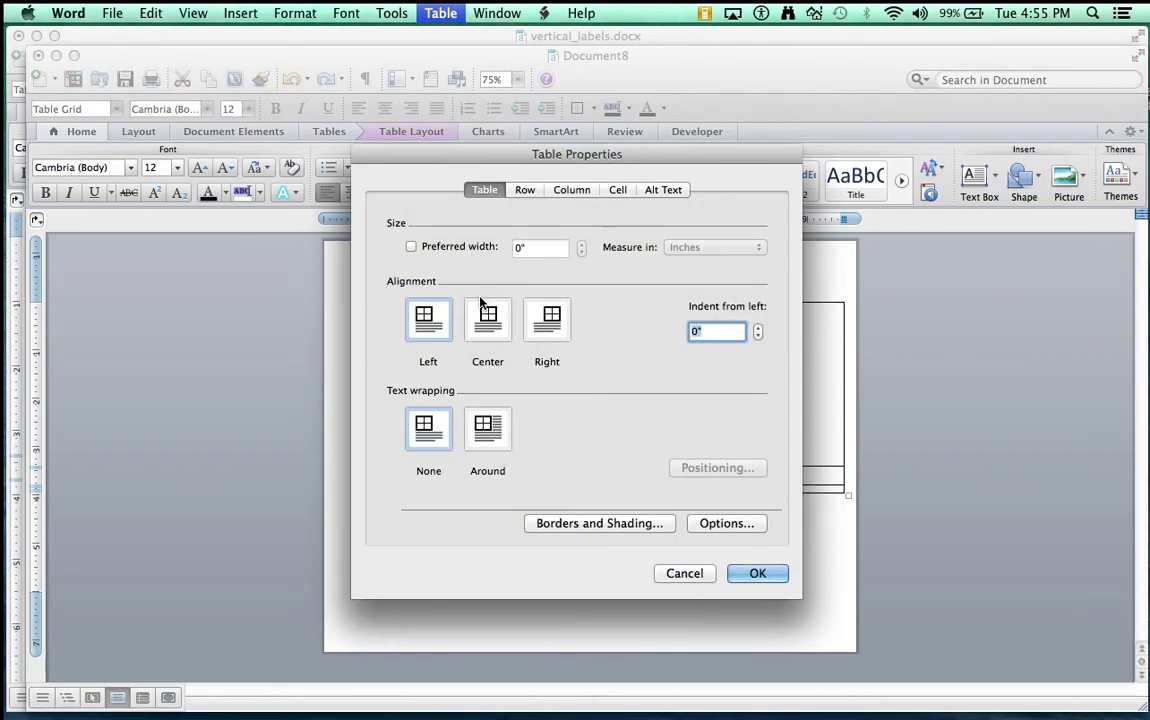
pyautogui.click(480, 299)
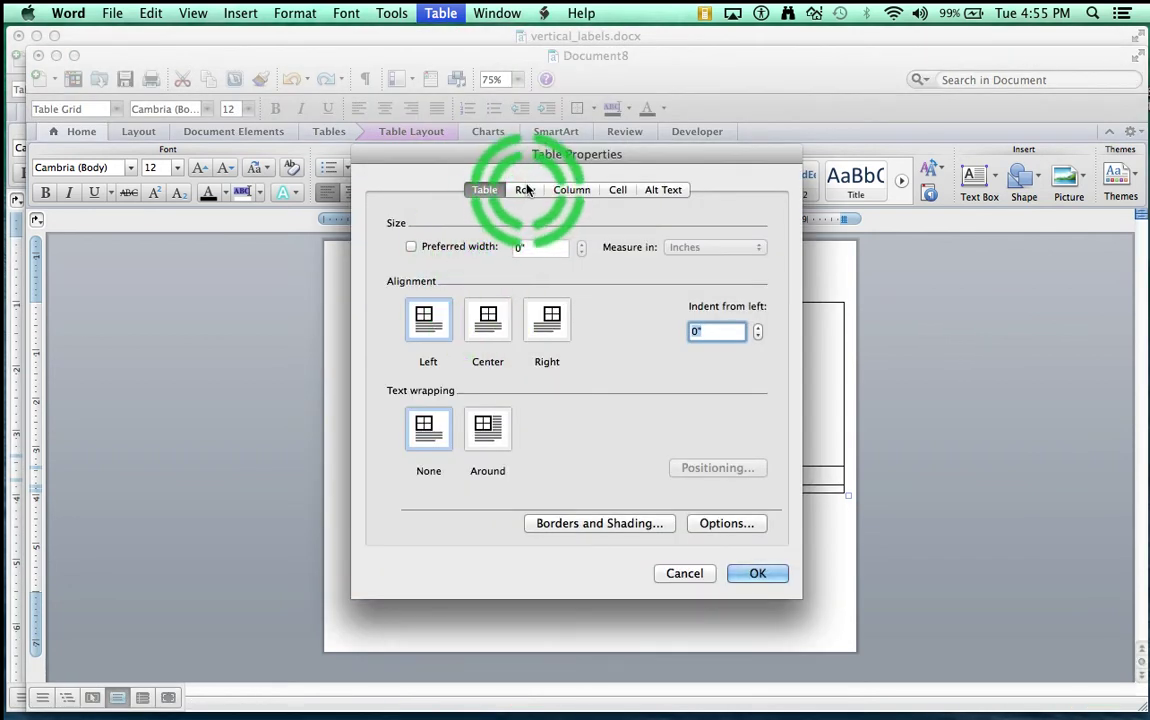
pyautogui.click(525, 190)
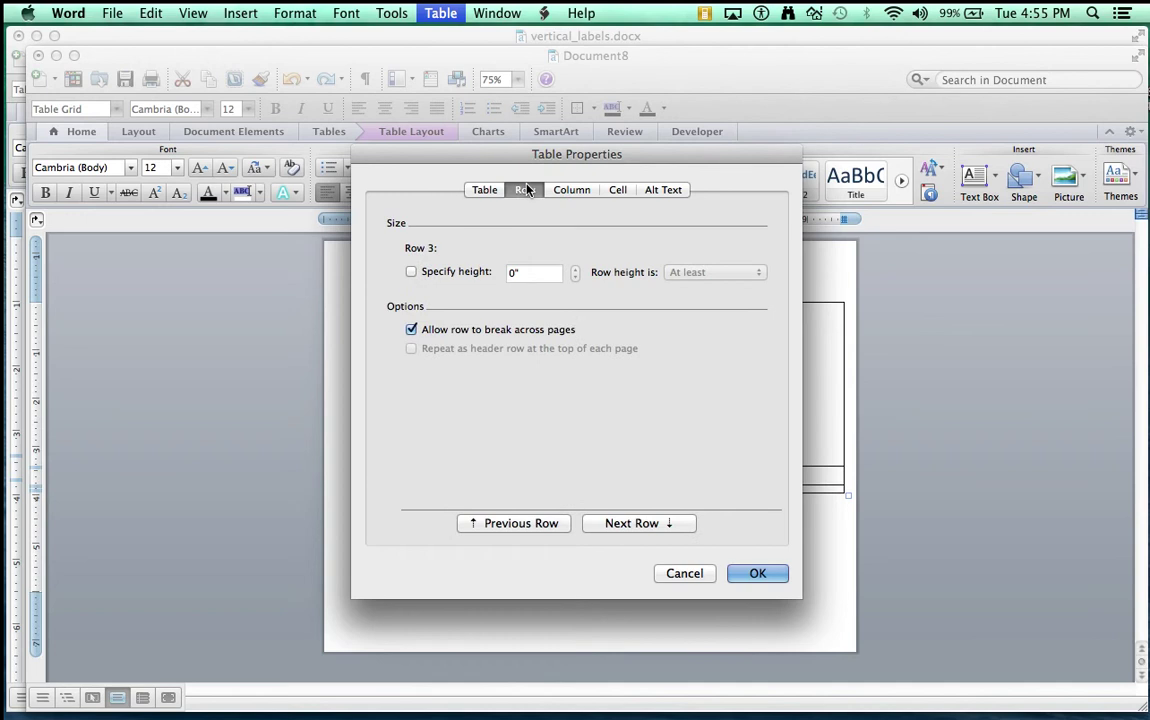
pyautogui.click(411, 272)
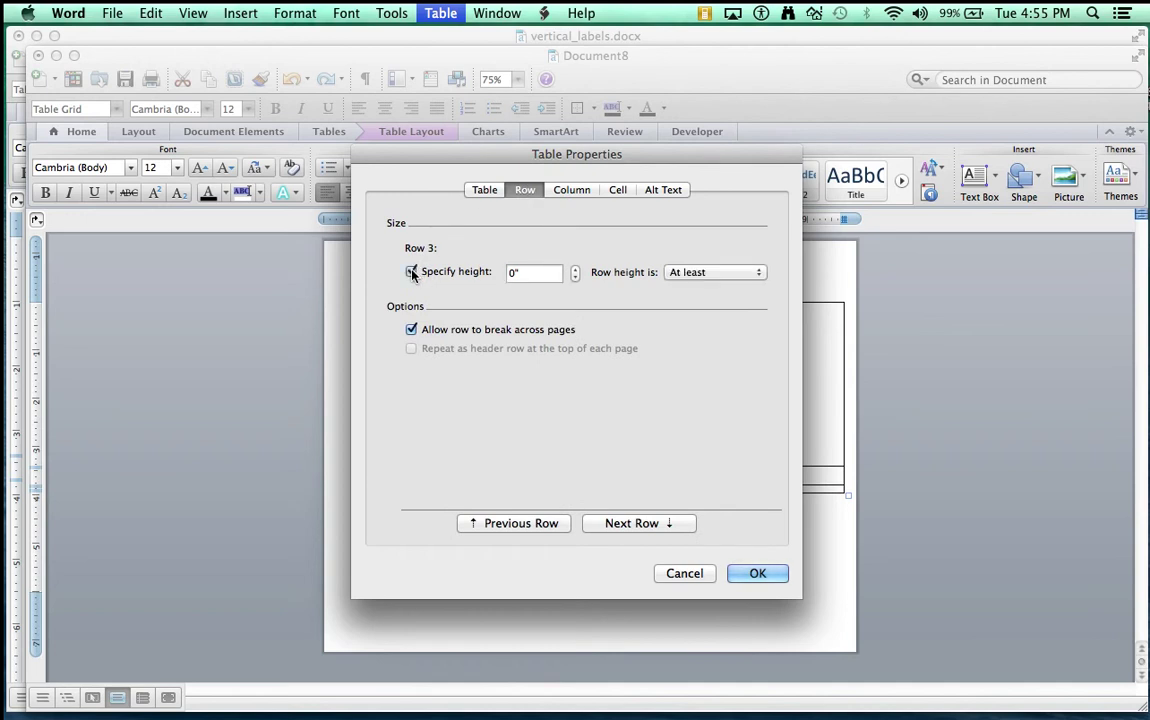
pyautogui.doubleClick(512, 272)
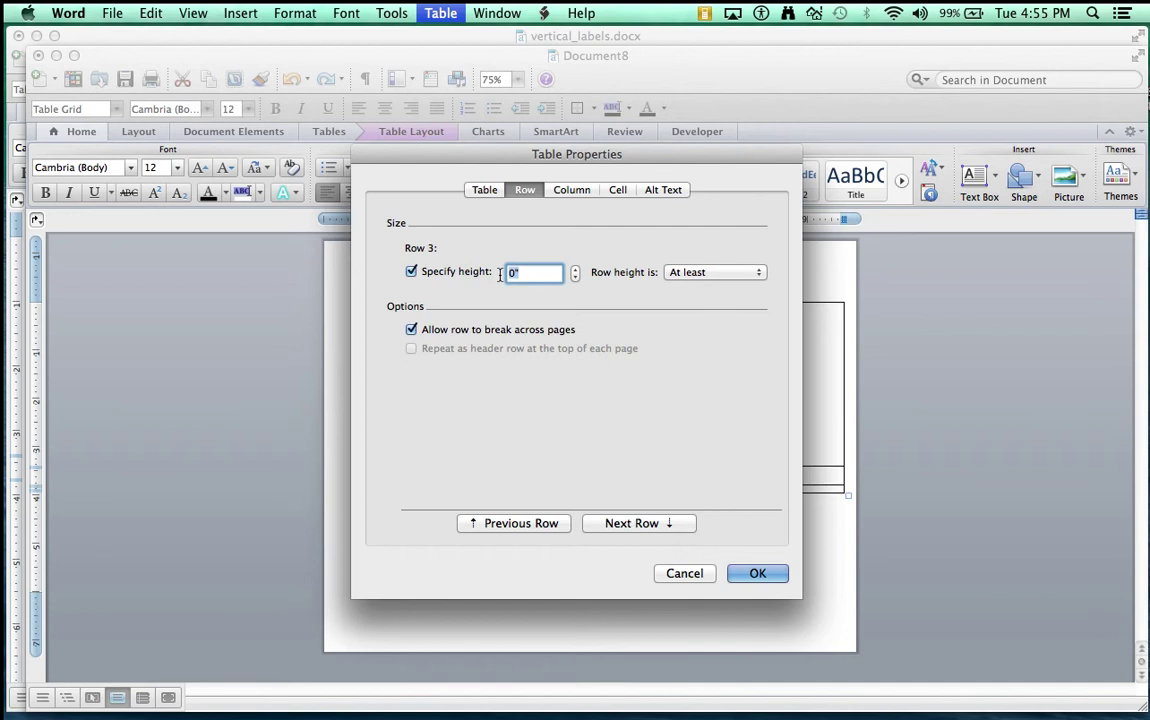
pyautogui.write('3.38')
pyautogui.click(686, 272)
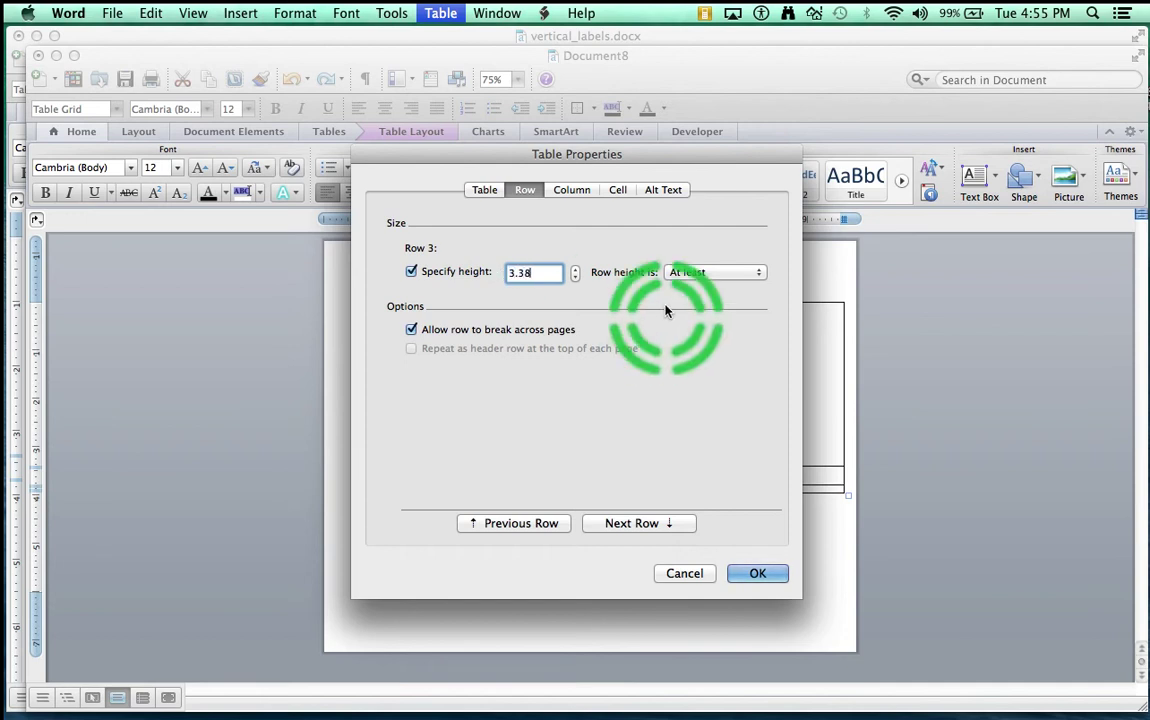
pyautogui.click(686, 285)
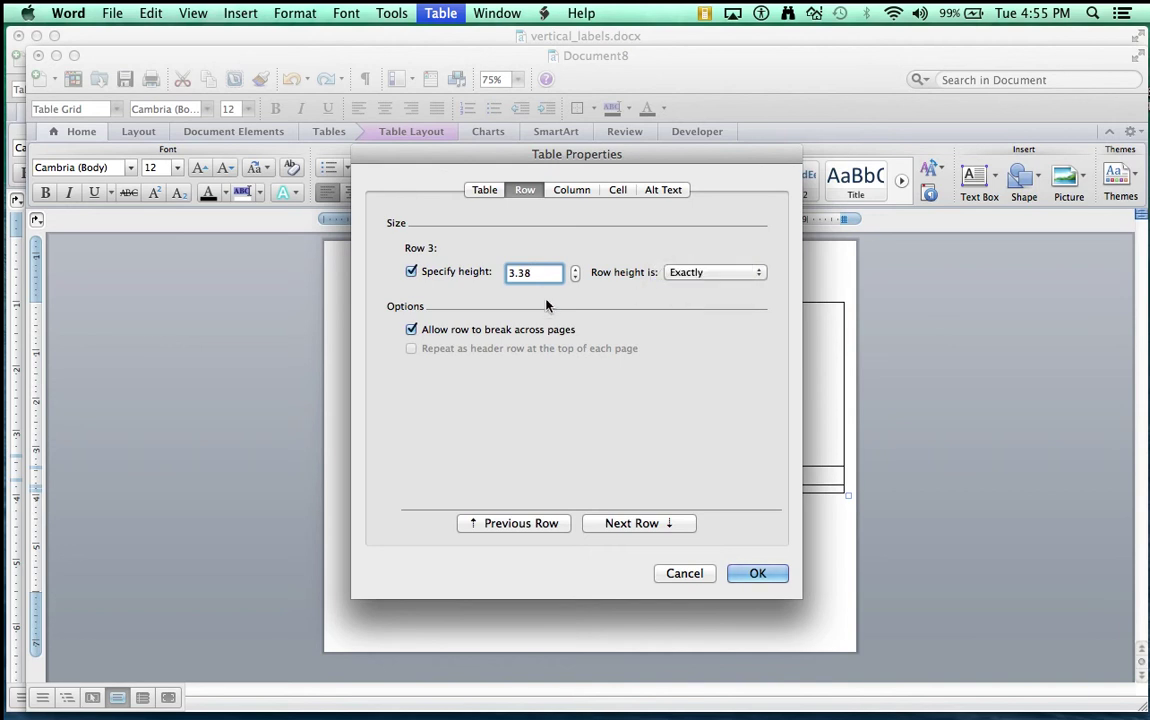
pyautogui.click(411, 329)
pyautogui.click(757, 577)
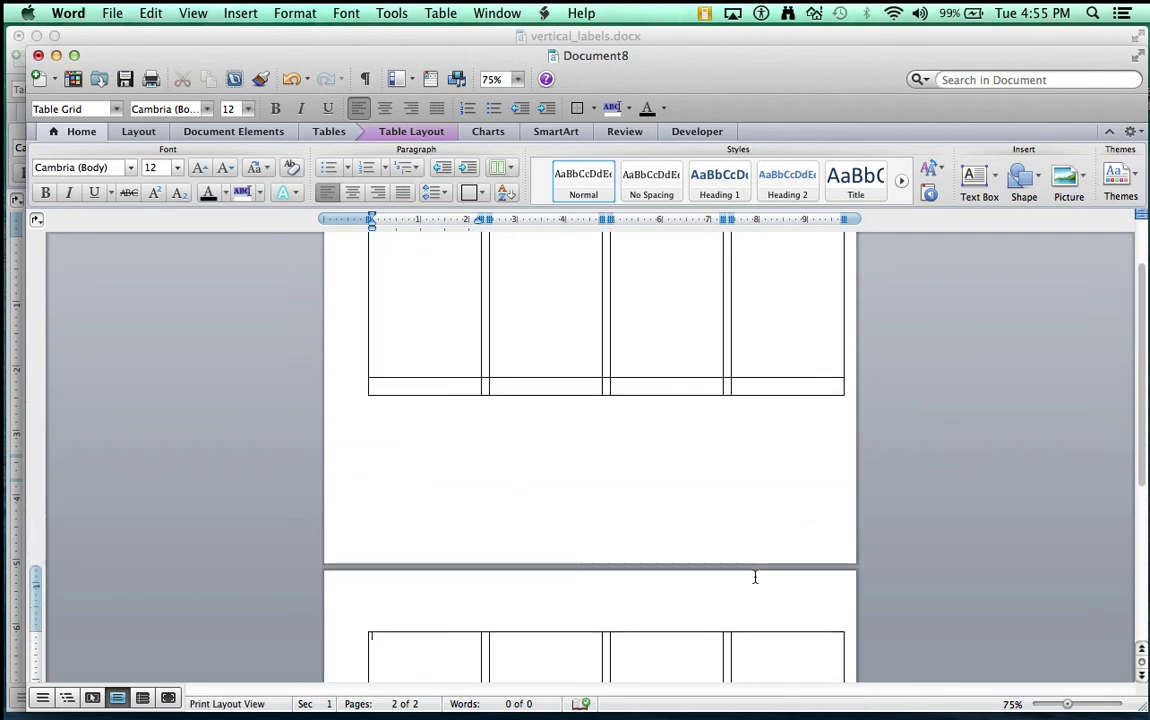
# Scroll back up to the label table on page 1 and bring up the Format menu
pyautogui.scroll(2, 755, 577)
pyautogui.scroll(1, 762, 584)
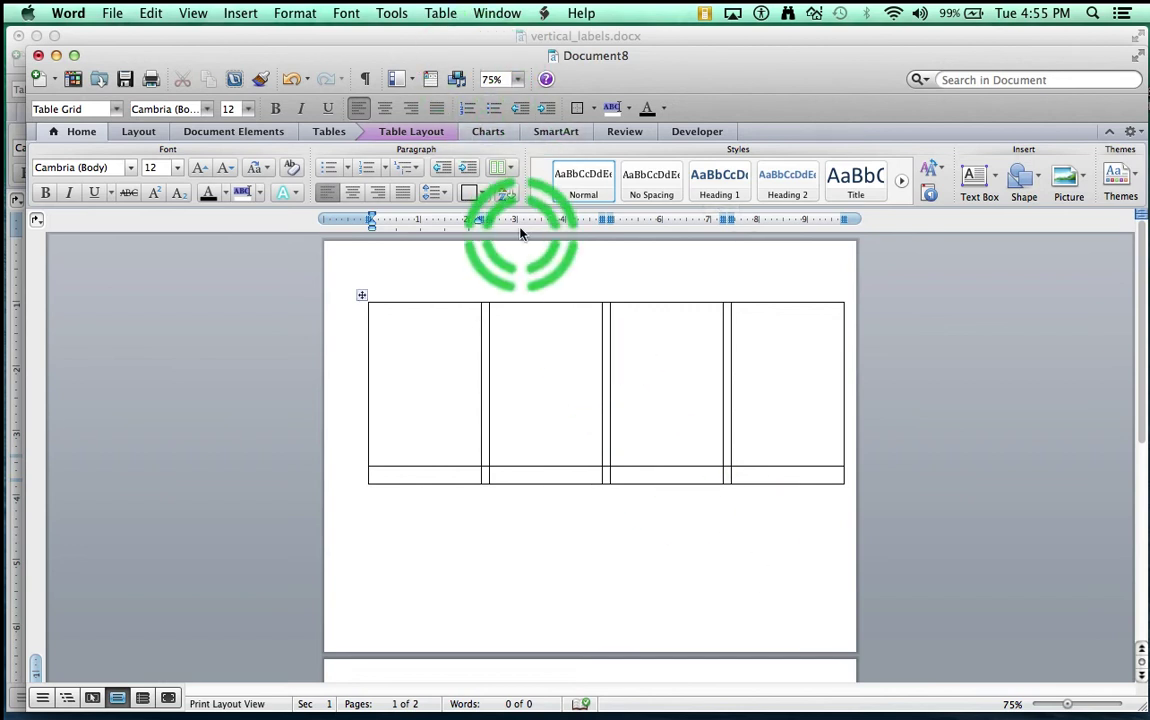
pyautogui.click(312, 12)
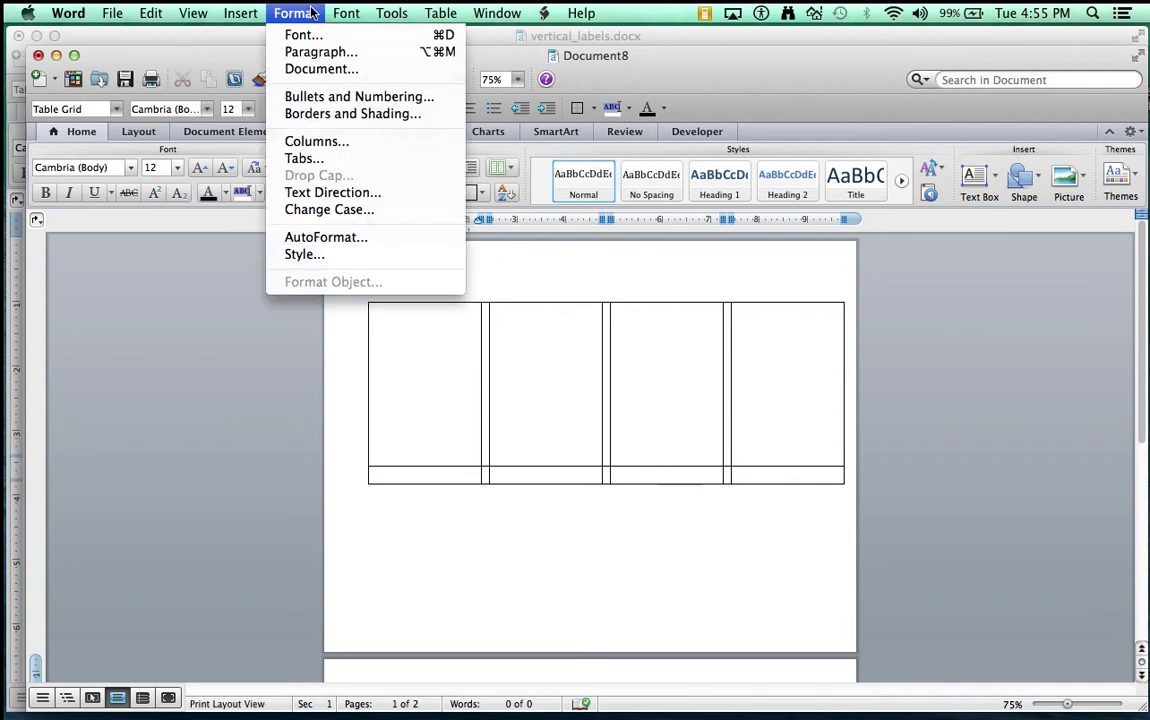
# Enter margins Top .69, Bottom 0, Left .66, Right .58, ignoring the printable-area warning
pyautogui.click(322, 75)
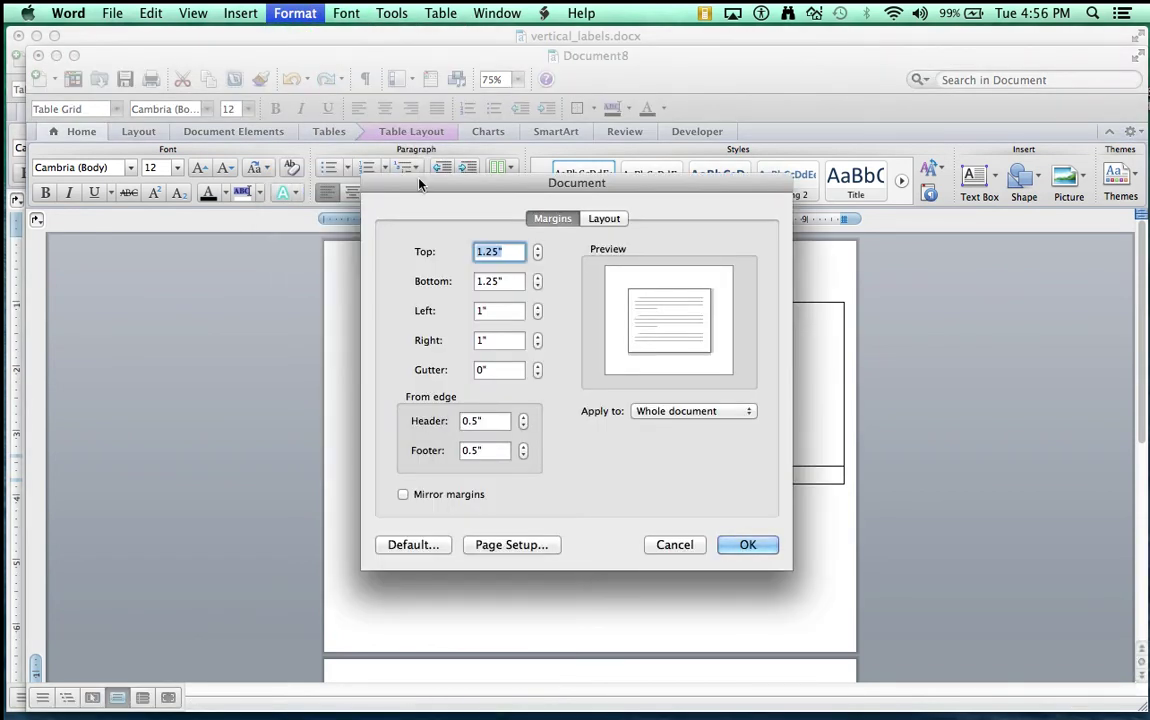
pyautogui.write('.6')
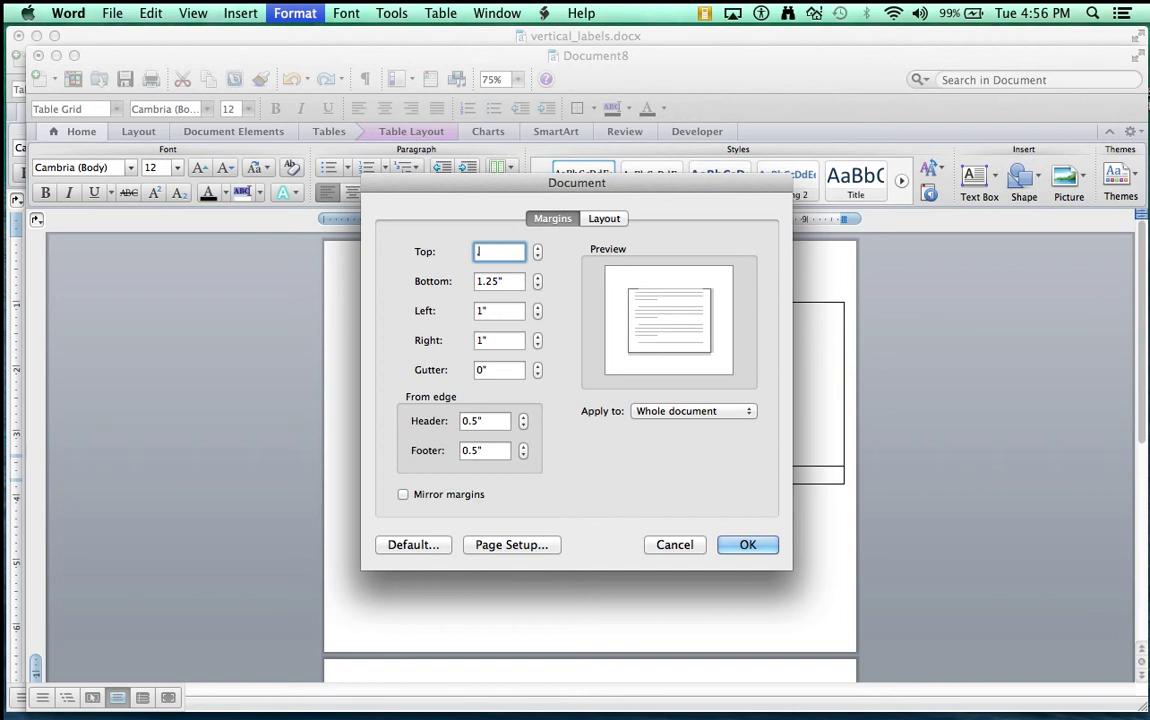
pyautogui.write('9')
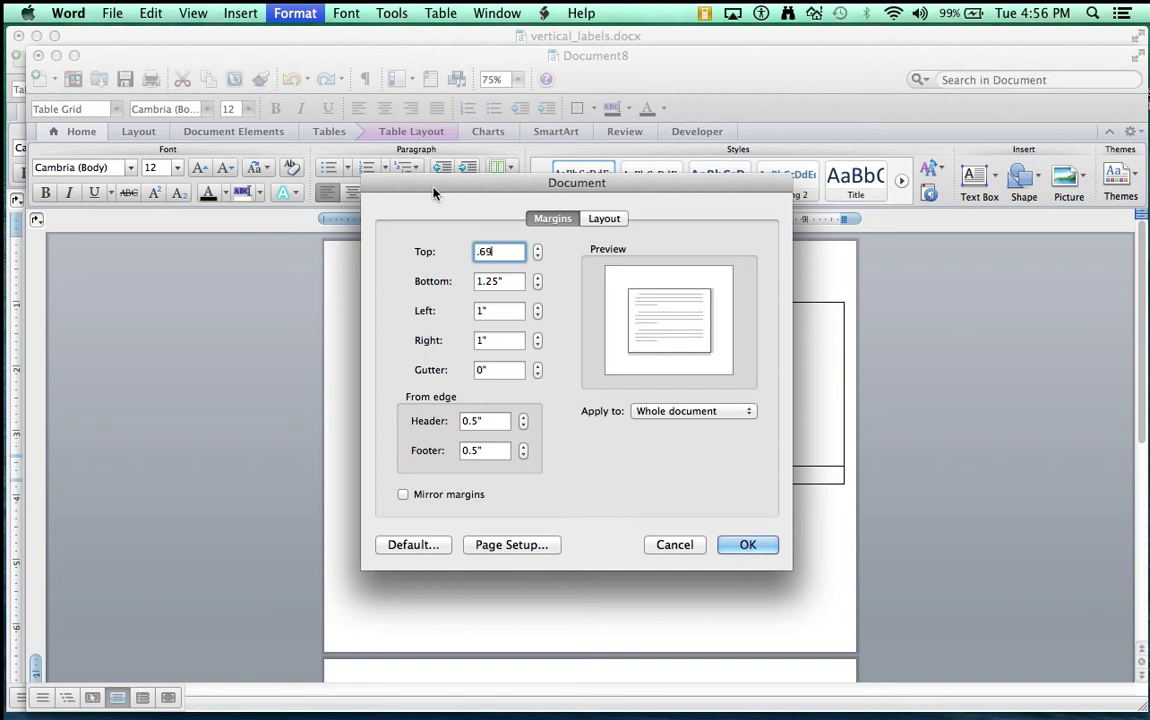
pyautogui.click(508, 282)
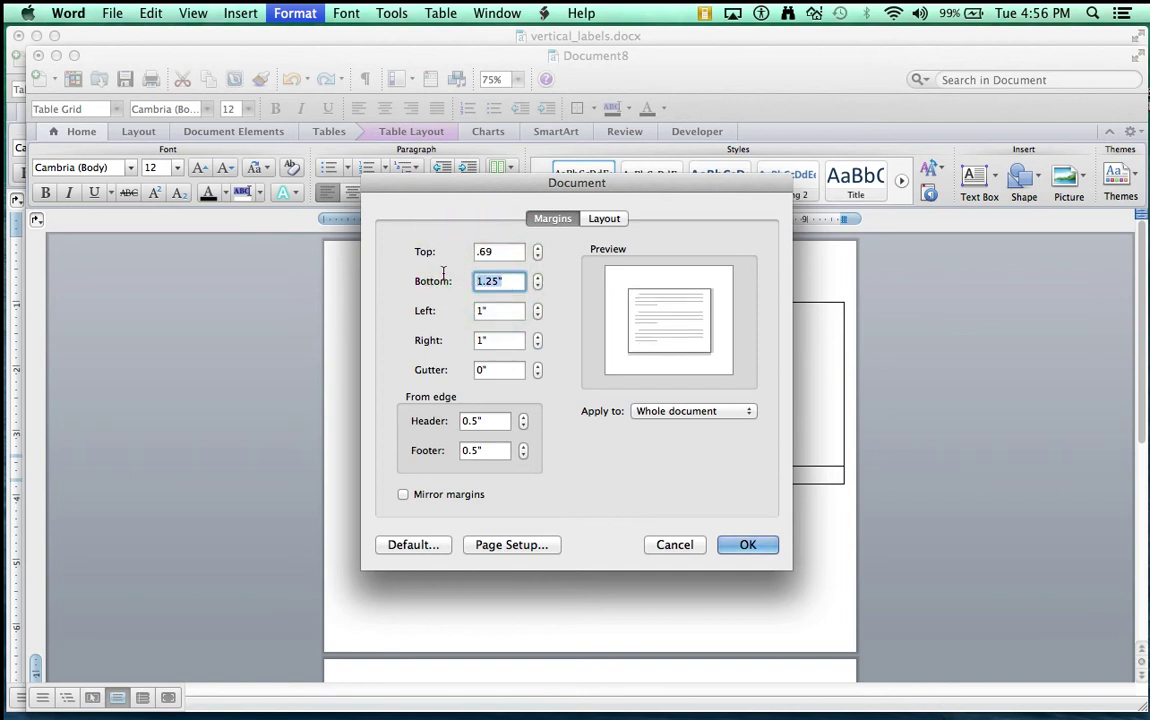
pyautogui.write('0')
pyautogui.press('Tab')
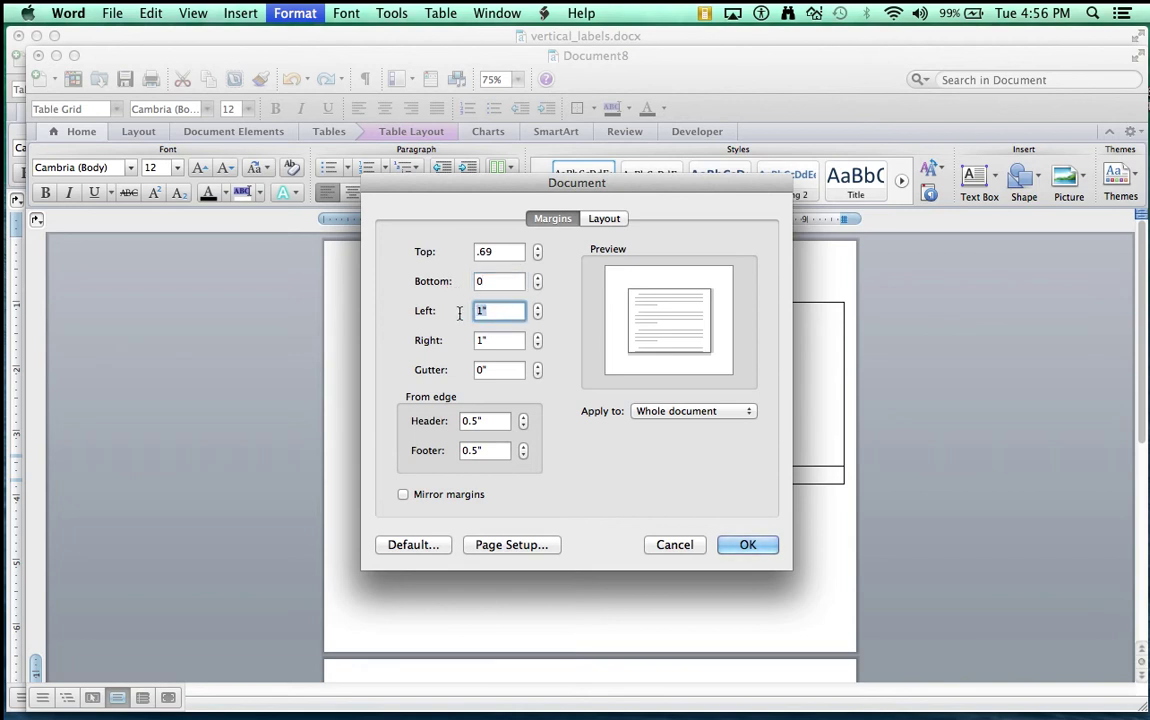
pyautogui.press('BackSpace')
pyautogui.click(490, 340)
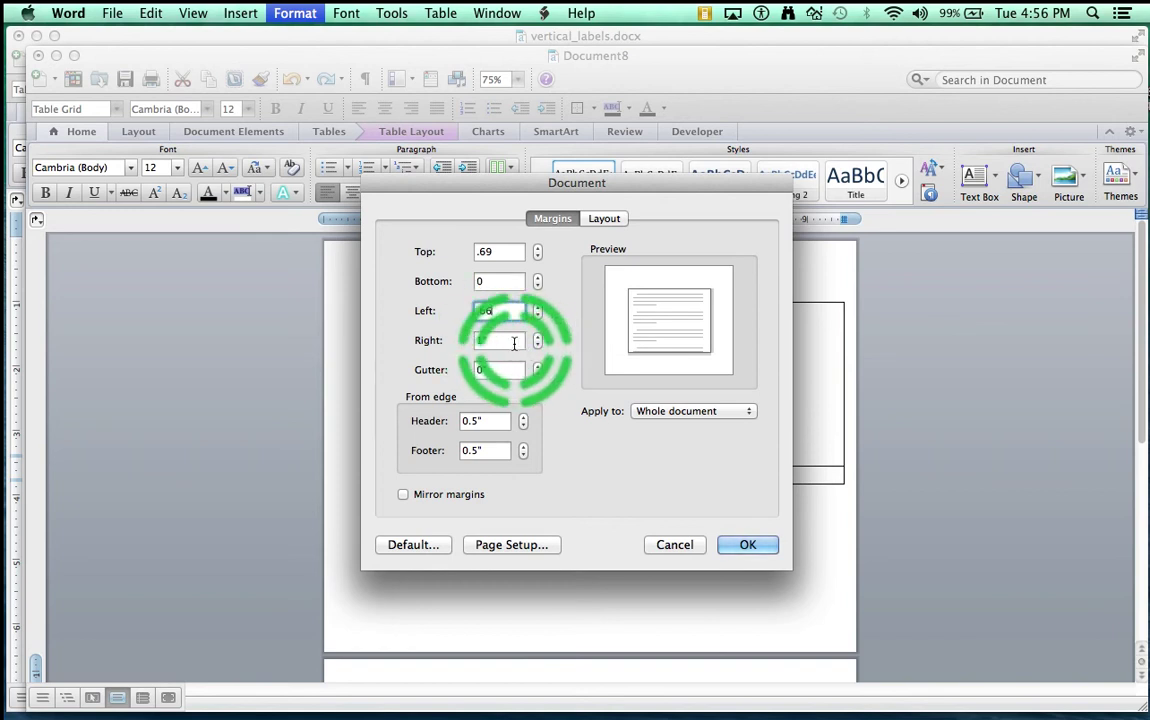
pyautogui.press('BackSpace')
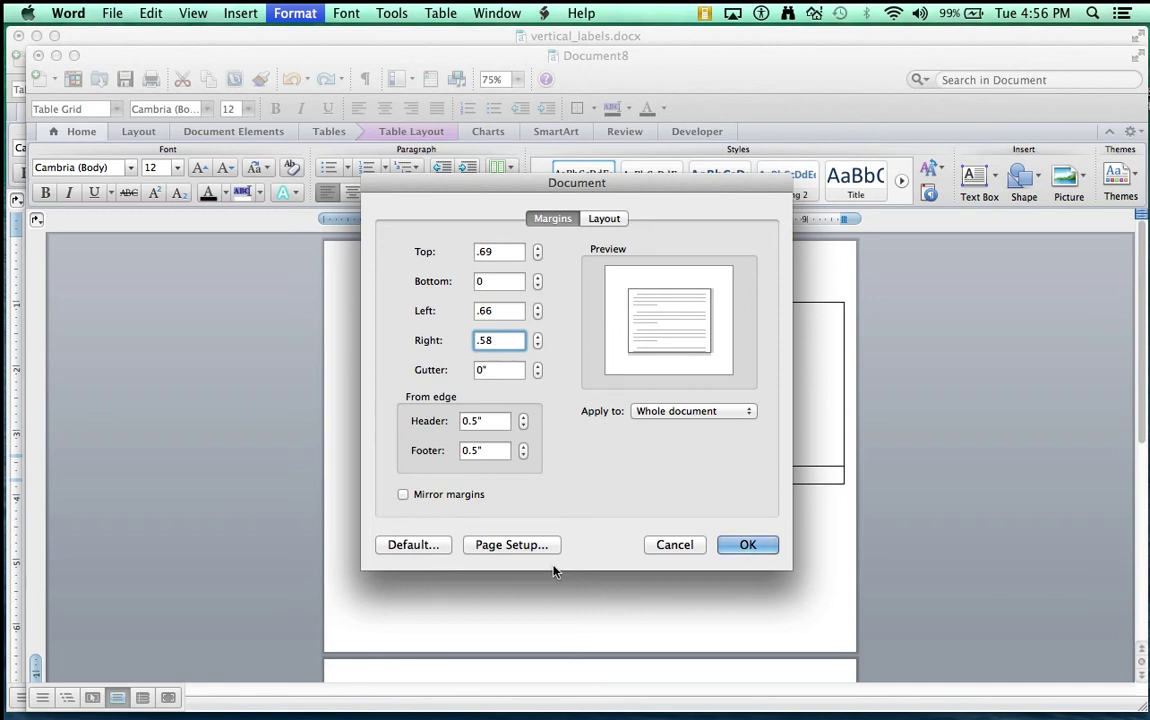
pyautogui.click(752, 546)
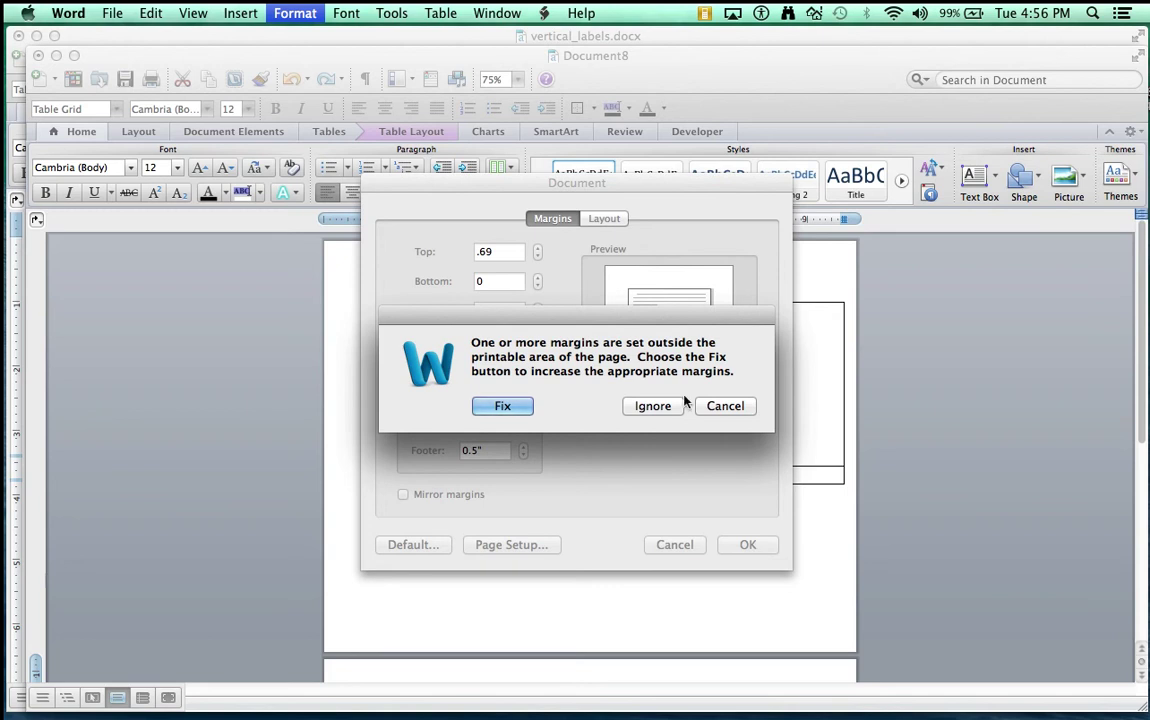
pyautogui.click(647, 406)
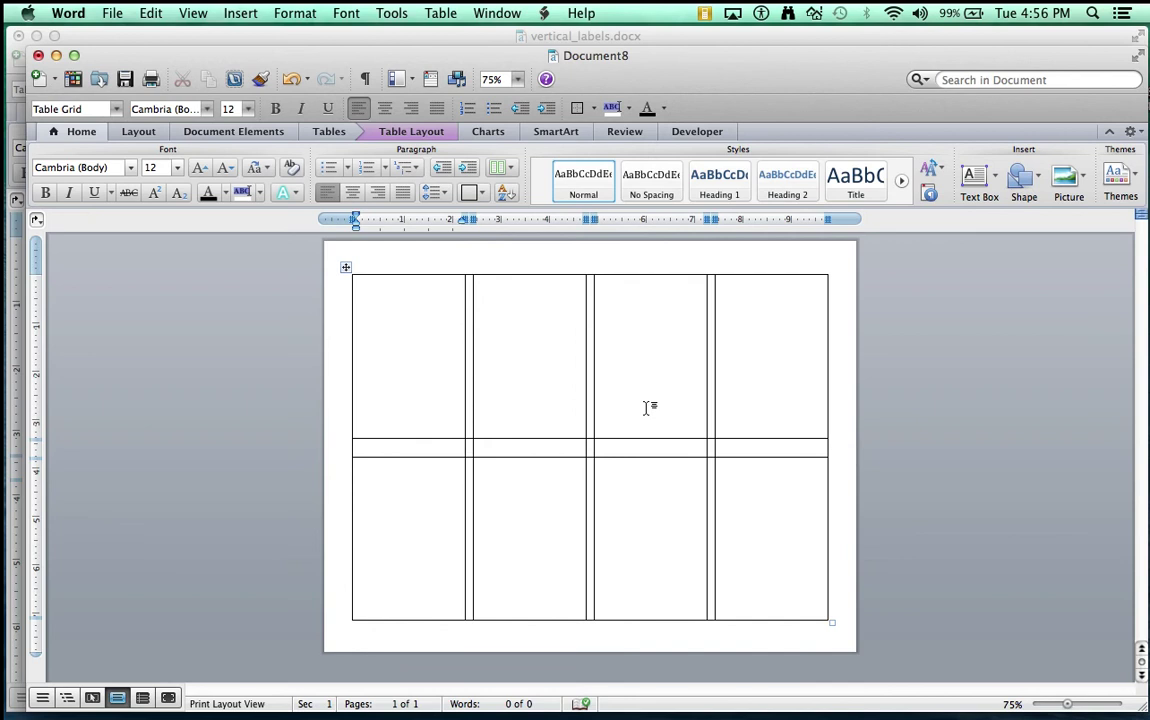
# Select the whole table and set its Borders and Shading to None via Table Properties
pyautogui.moveTo(302, 279)
pyautogui.mouseDown()
pyautogui.moveTo(347, 257)
pyautogui.moveTo(345, 270)
pyautogui.mouseUp()
pyautogui.click(347, 267)
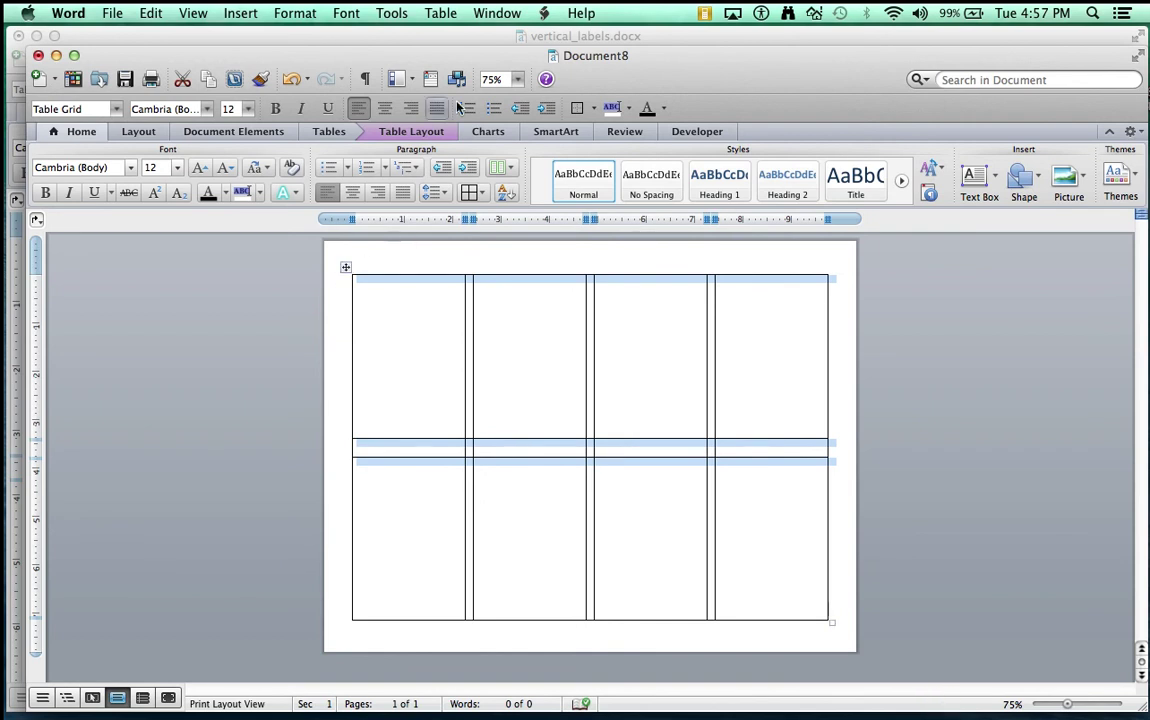
pyautogui.click(440, 13)
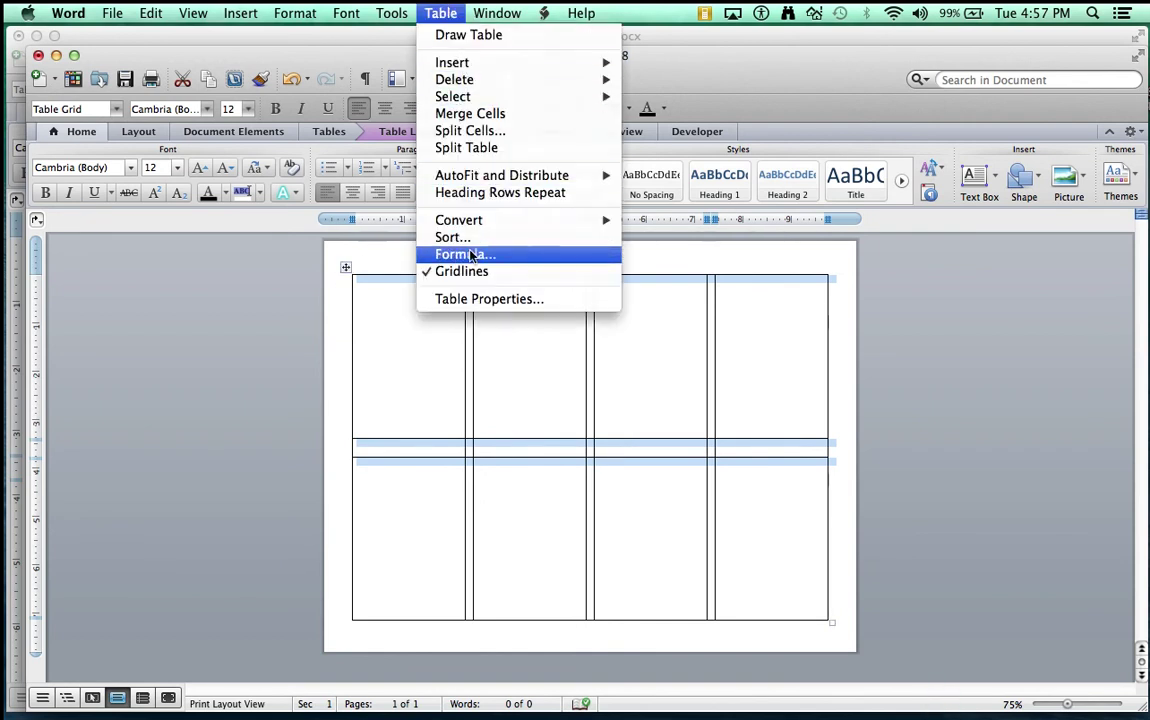
pyautogui.click(481, 298)
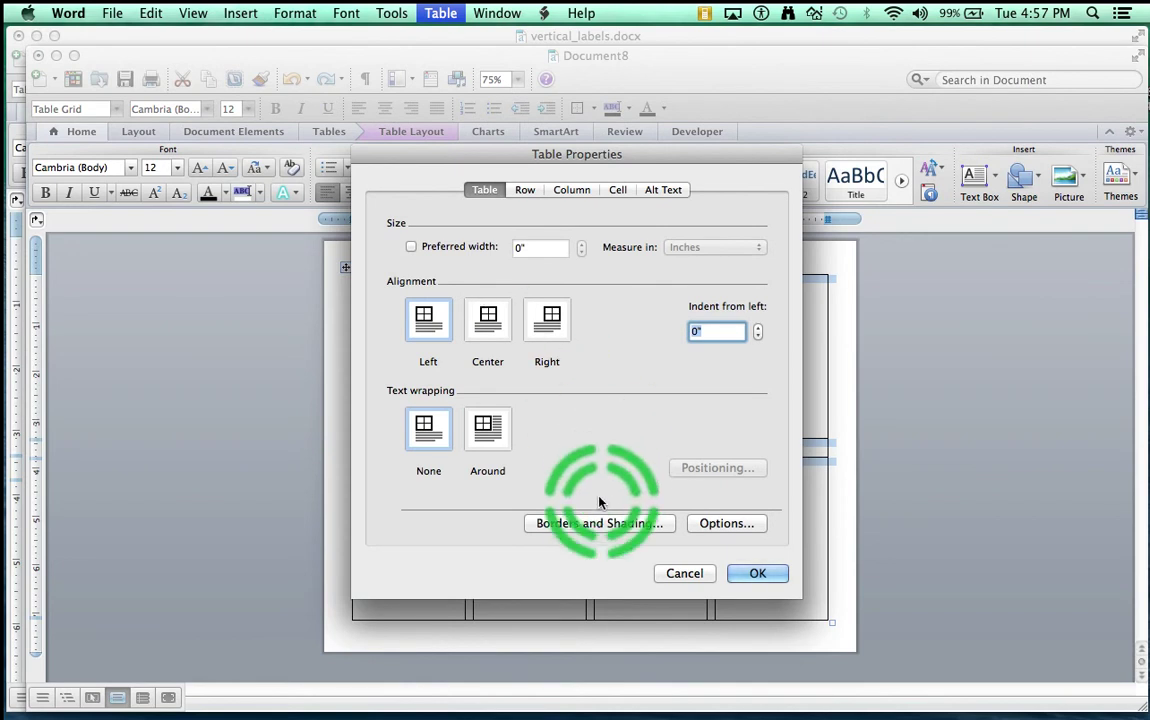
pyautogui.click(585, 523)
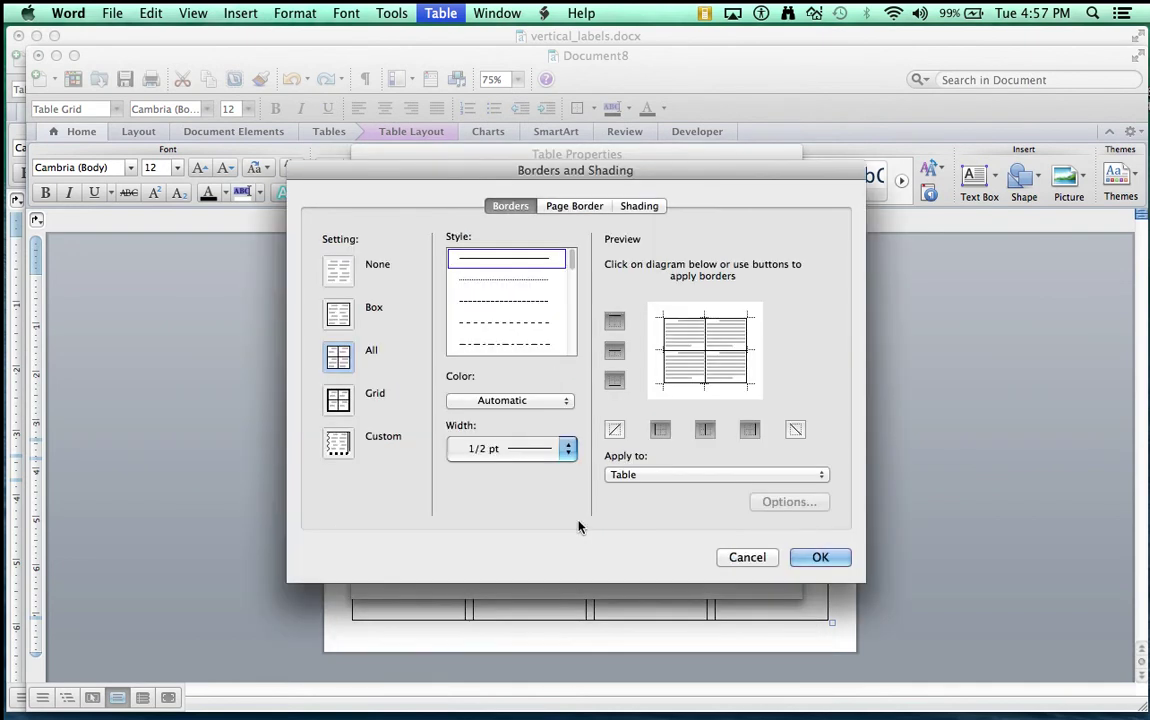
pyautogui.click(345, 271)
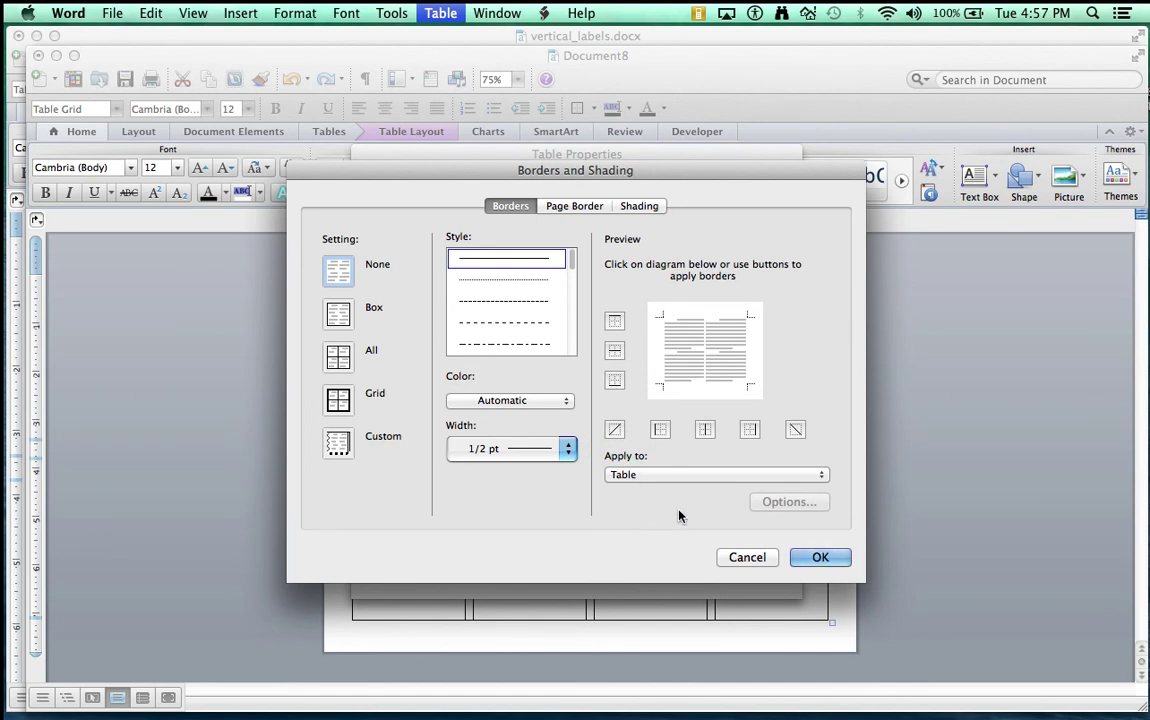
pyautogui.click(815, 557)
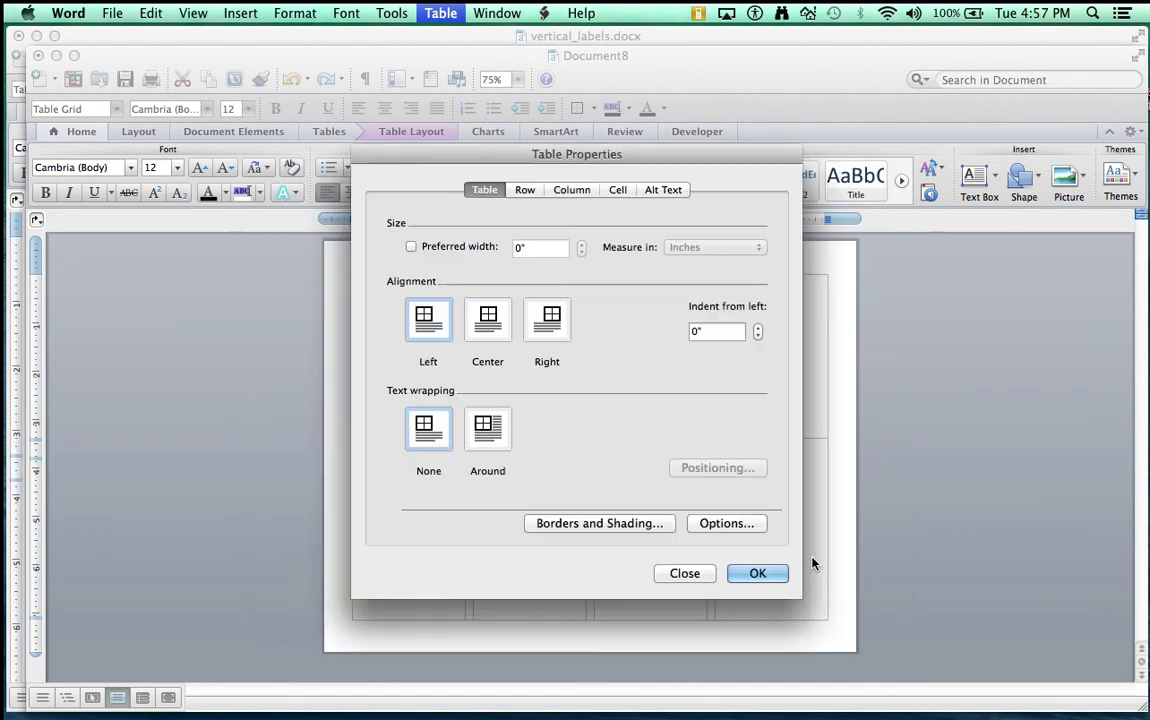
pyautogui.click(765, 574)
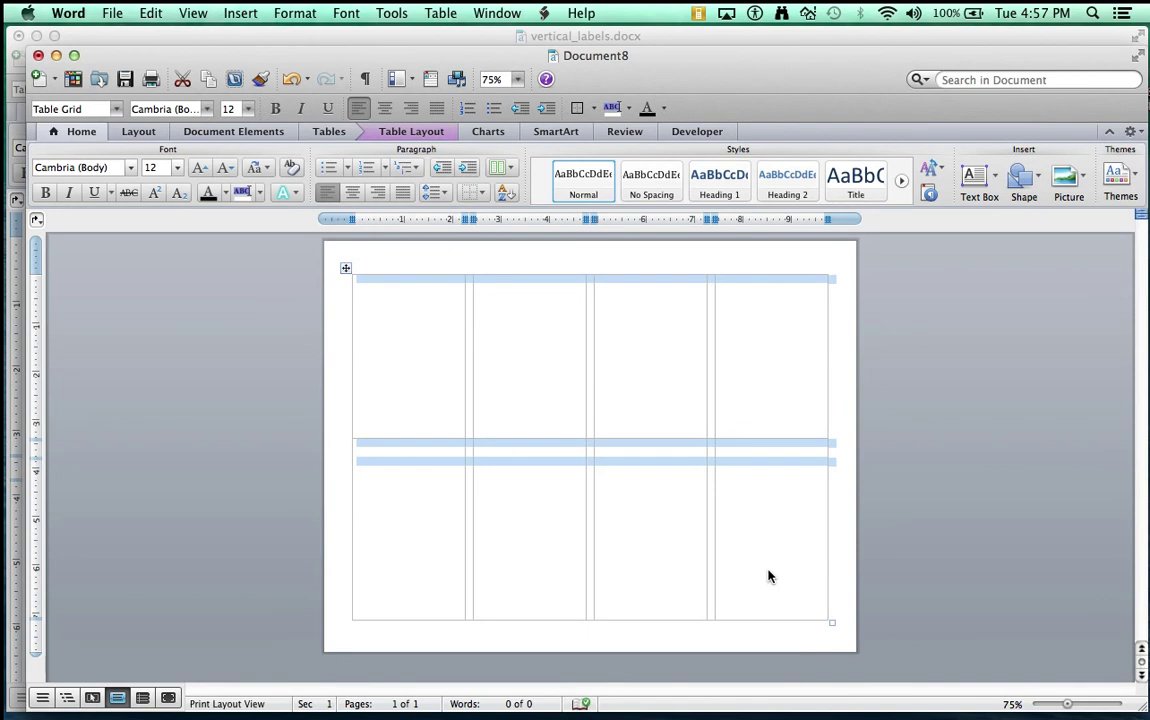
pyautogui.click(629, 393)
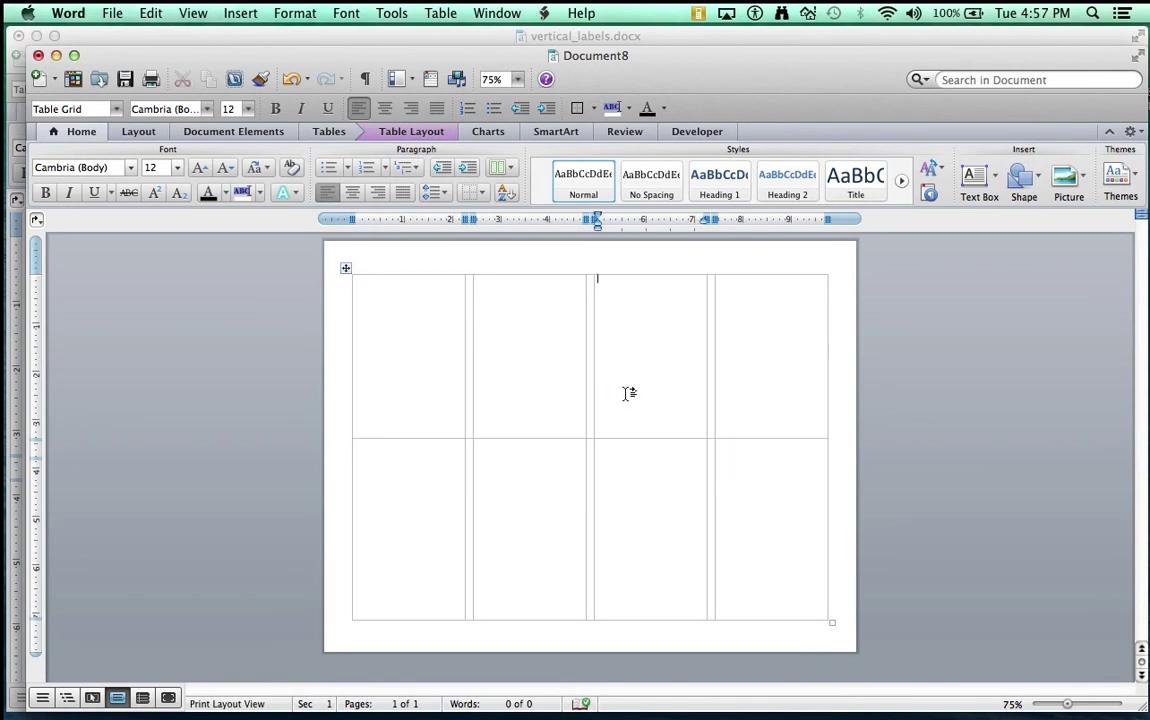
# Type 'Bell Schedule' into the first cell of row 1
pyautogui.click(372, 292)
pyautogui.click(374, 290)
pyautogui.write('Bet')
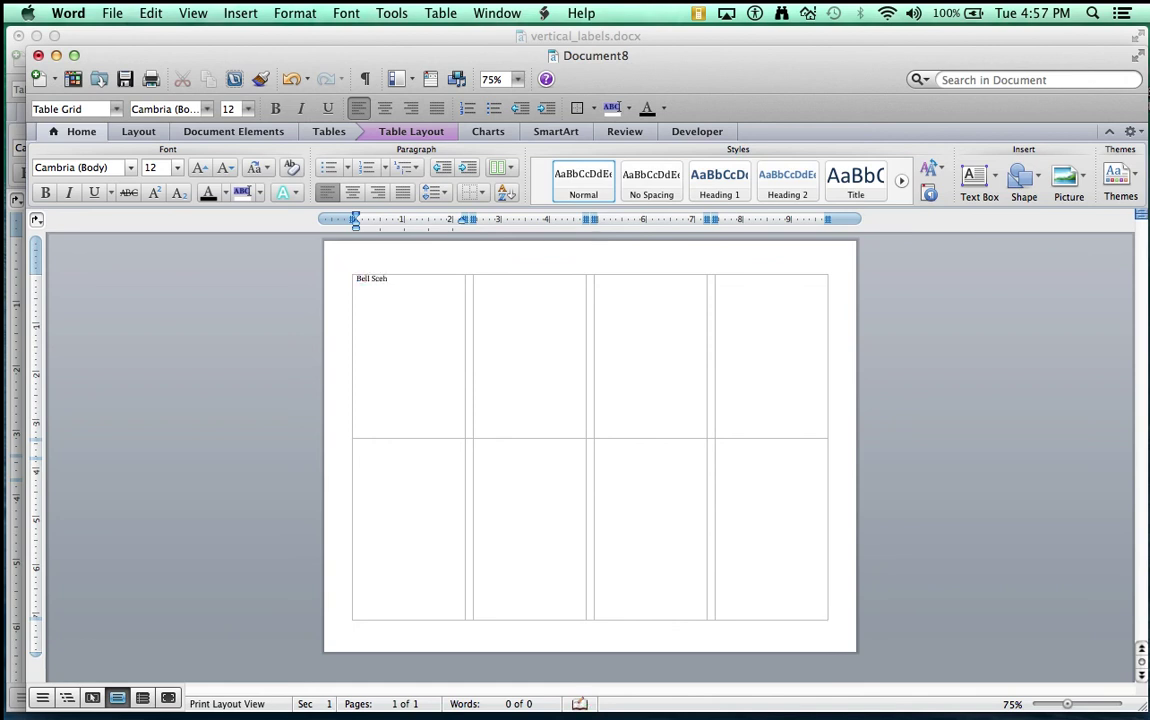
pyautogui.press('BackSpace')
pyautogui.write('edule')
# Enlarge the table text to 22 point, centre the heading, and select it
pyautogui.press('super+a')
pyautogui.press('super+shift+period')
pyautogui.press('super+shift+period')
pyautogui.press('super+shift+period')
pyautogui.press('super+shift+period')
pyautogui.press('super+shift+period')
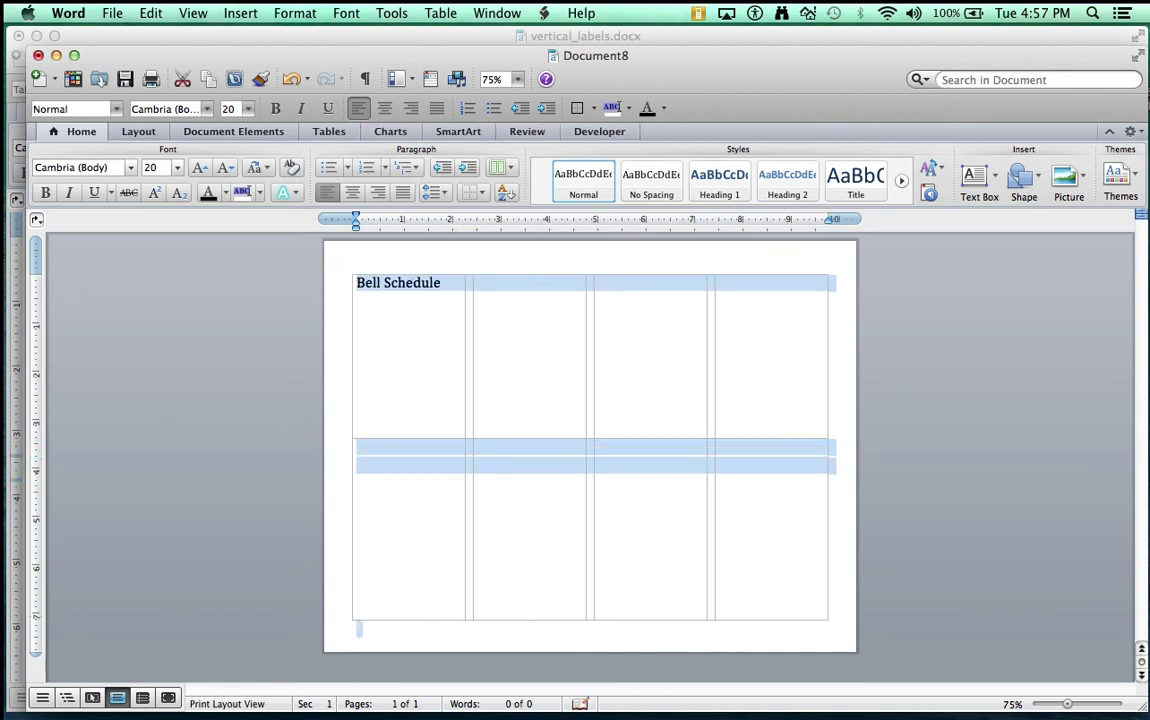
pyautogui.click(424, 307)
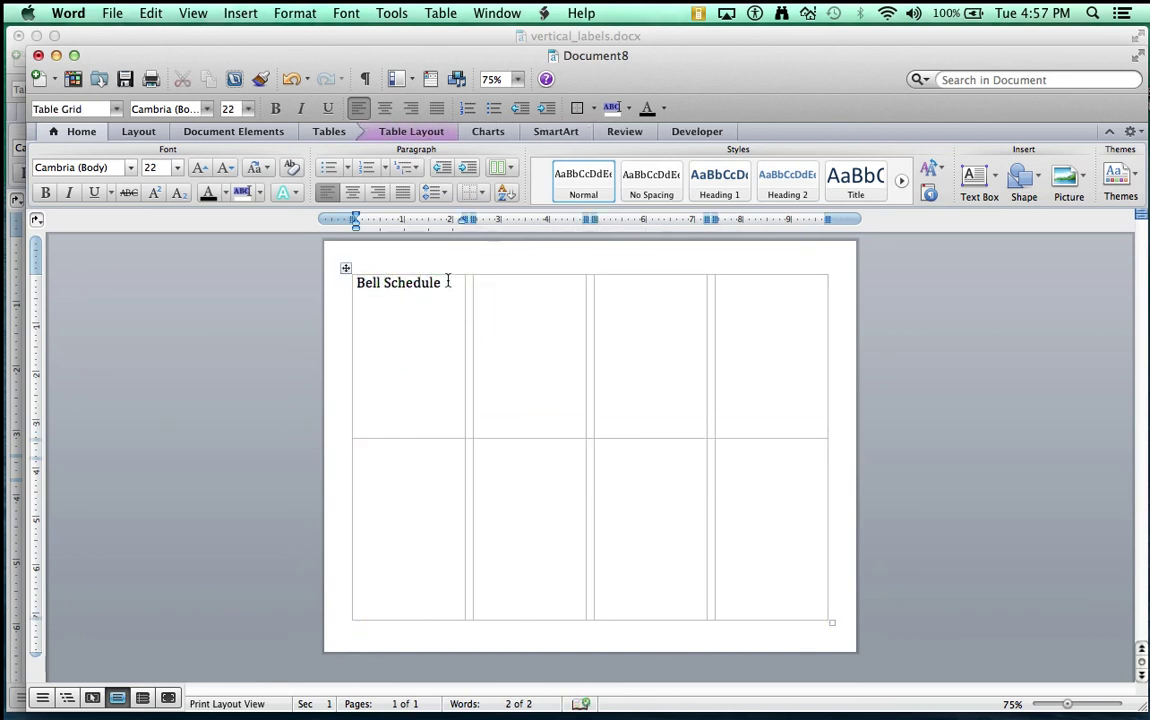
pyautogui.click(352, 192)
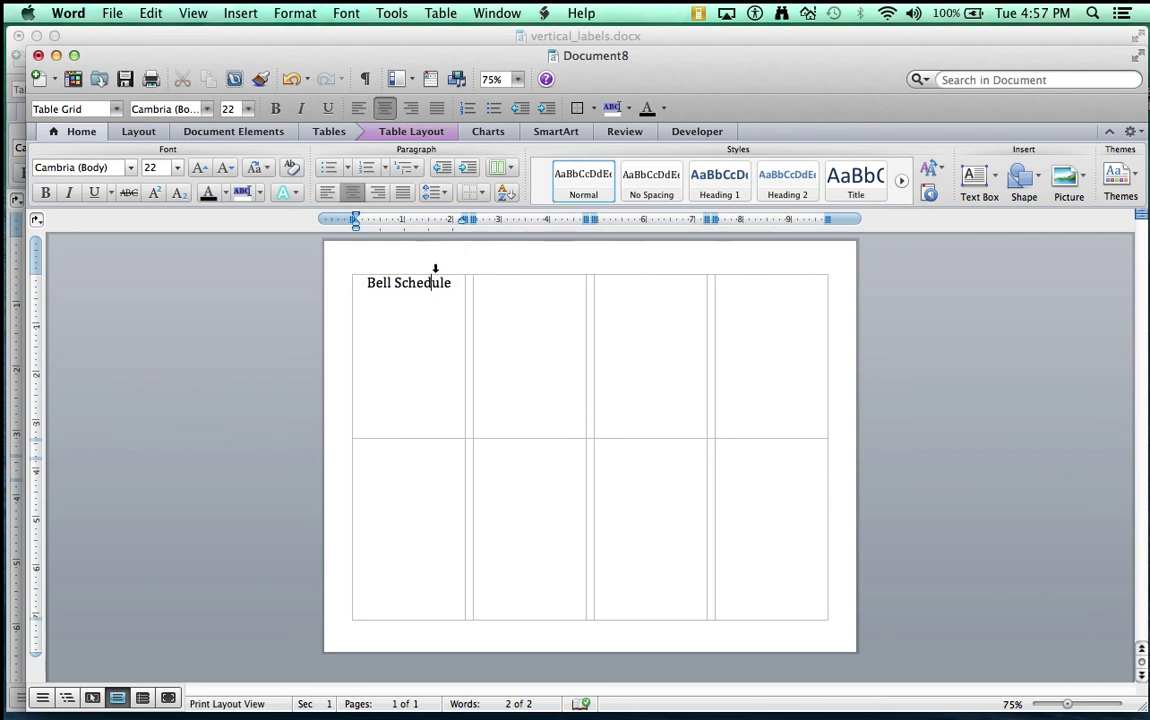
pyautogui.moveTo(453, 287); pyautogui.dragTo(366, 284)
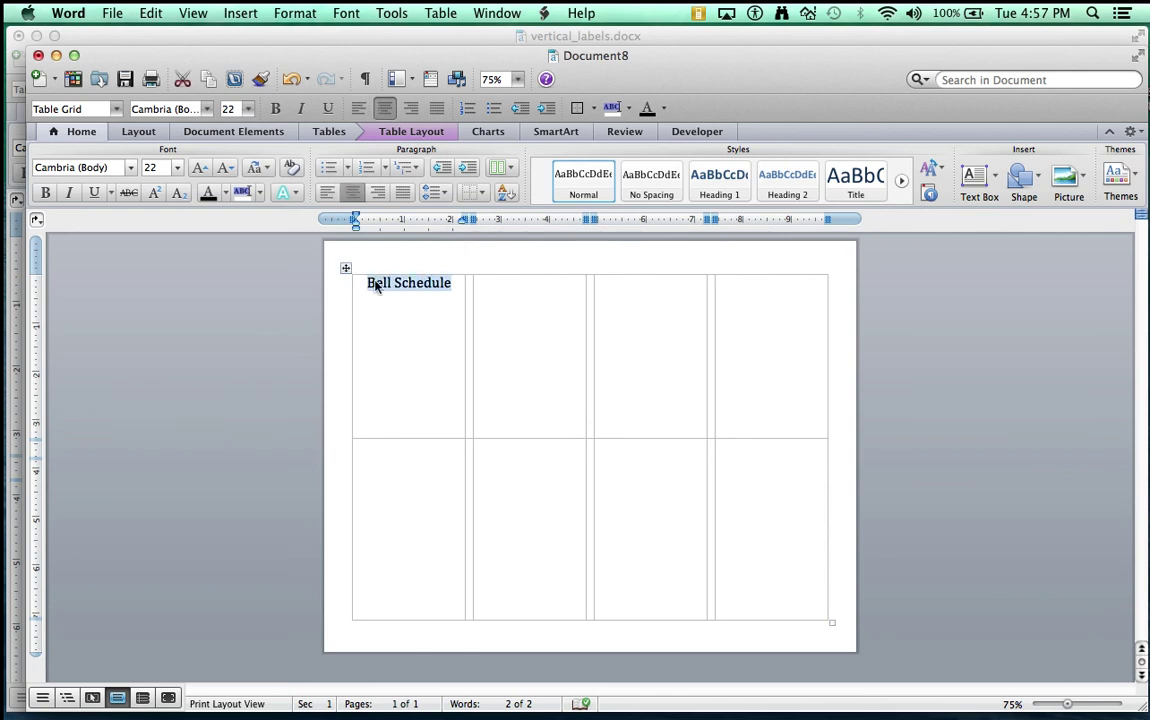
# Copy 'Bell Schedule' and paste it into the other label cells of both rows
pyautogui.press('super+c')
pyautogui.click(501, 284)
pyautogui.press('super+v')
pyautogui.click(604, 285)
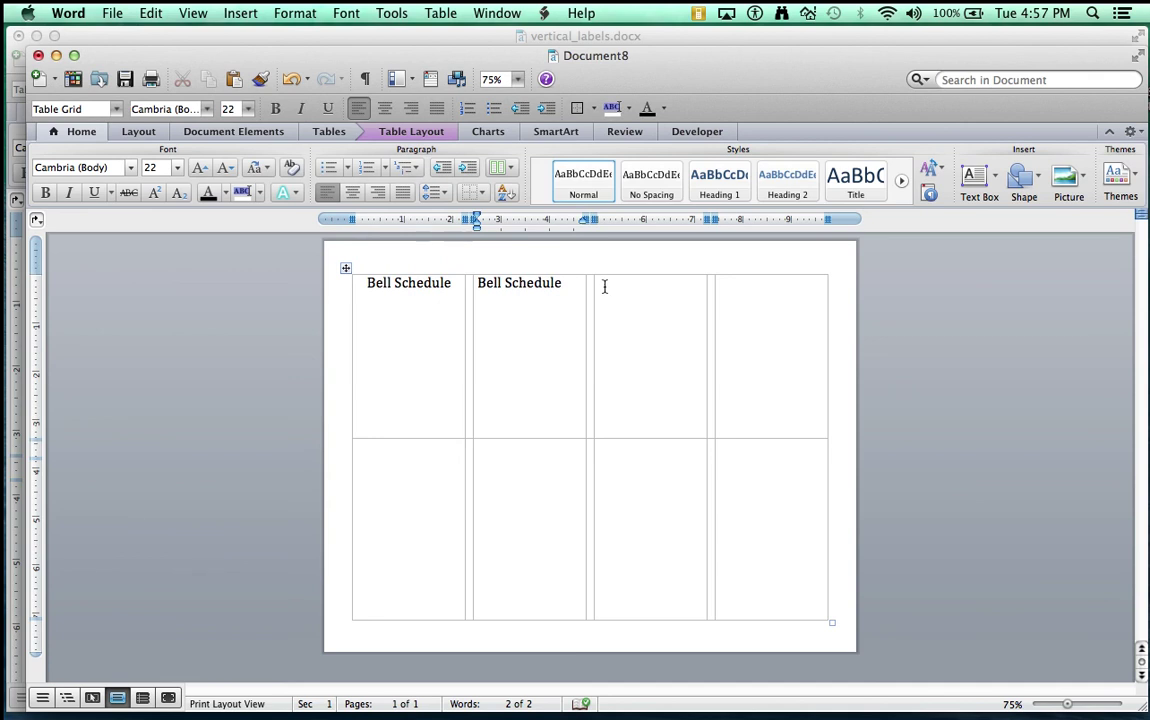
pyautogui.press('super+v')
pyautogui.click(758, 292)
pyautogui.press('super+v')
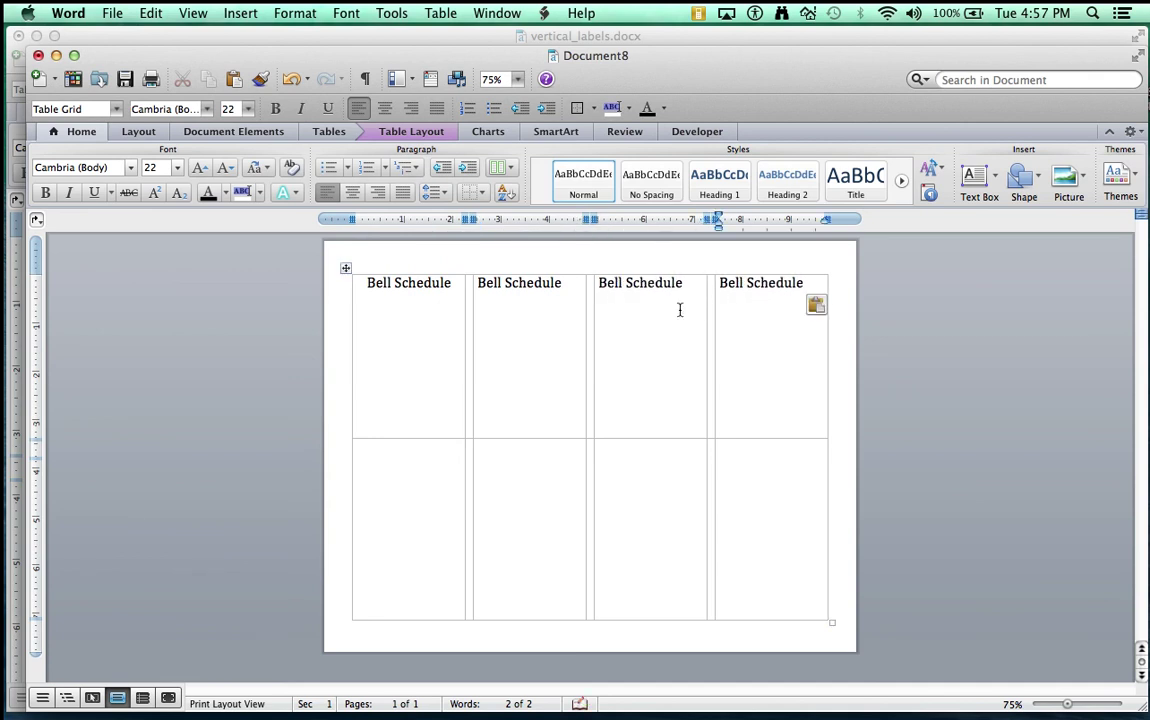
pyautogui.click(398, 450)
pyautogui.press('super+v')
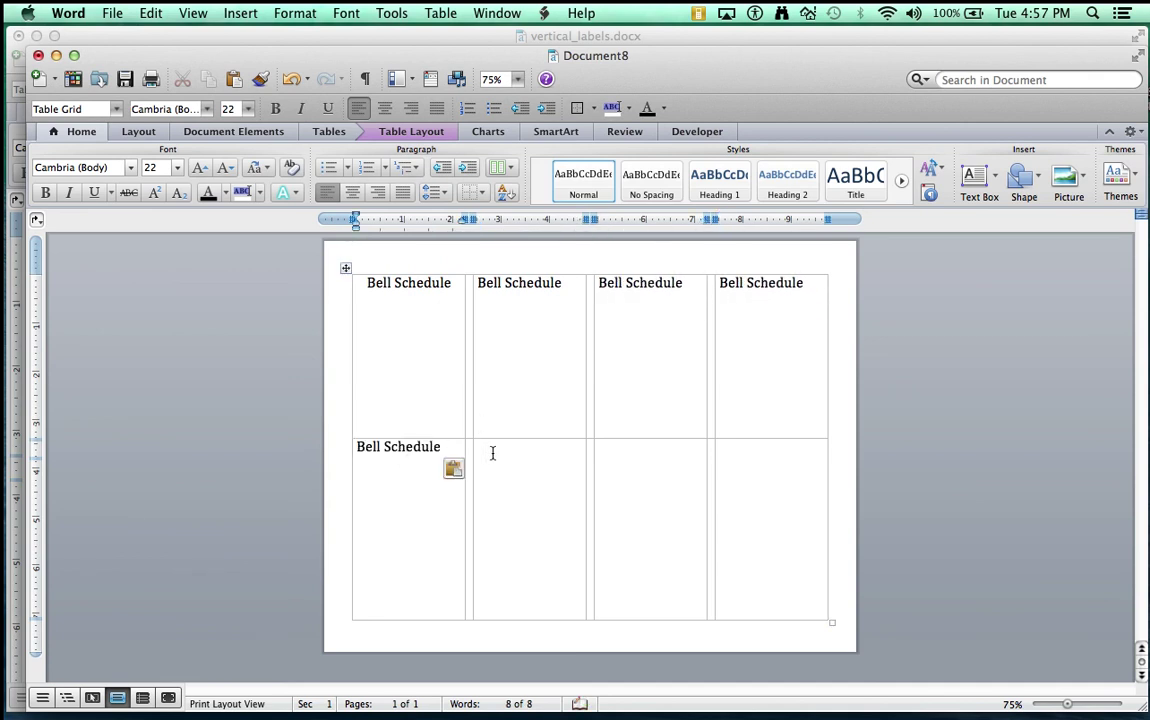
pyautogui.click(490, 451)
pyautogui.press('super+v')
pyautogui.press('super+v')
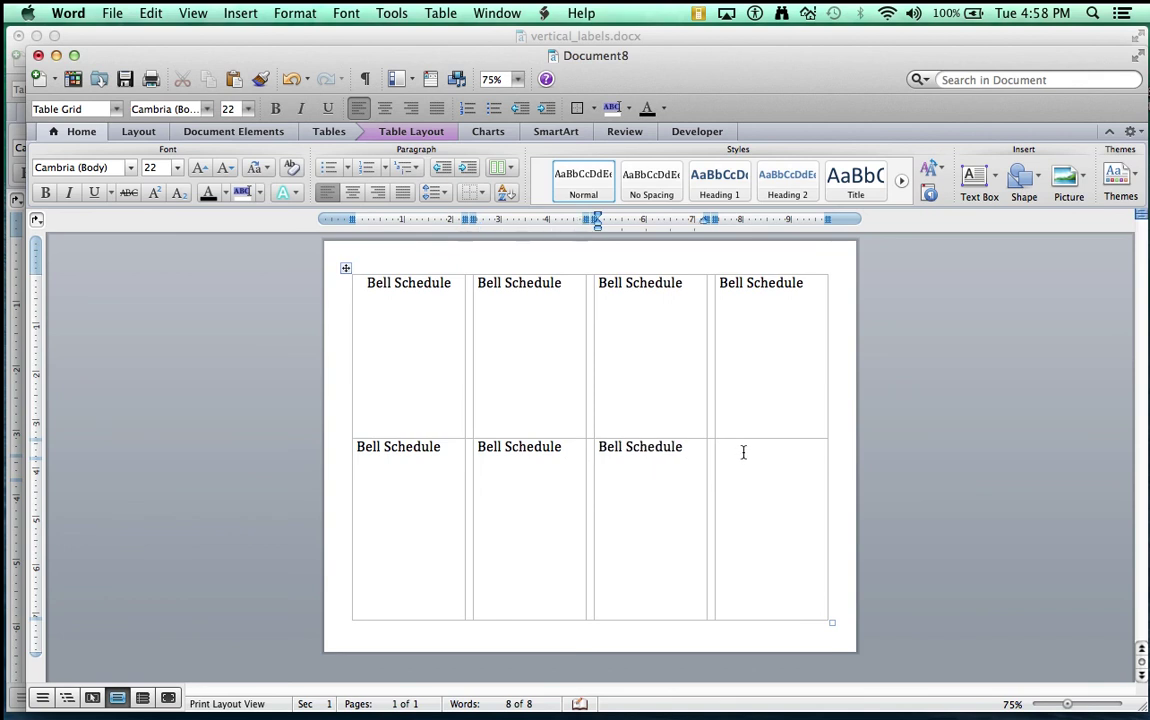
pyautogui.click(742, 454)
pyautogui.press('super+v')
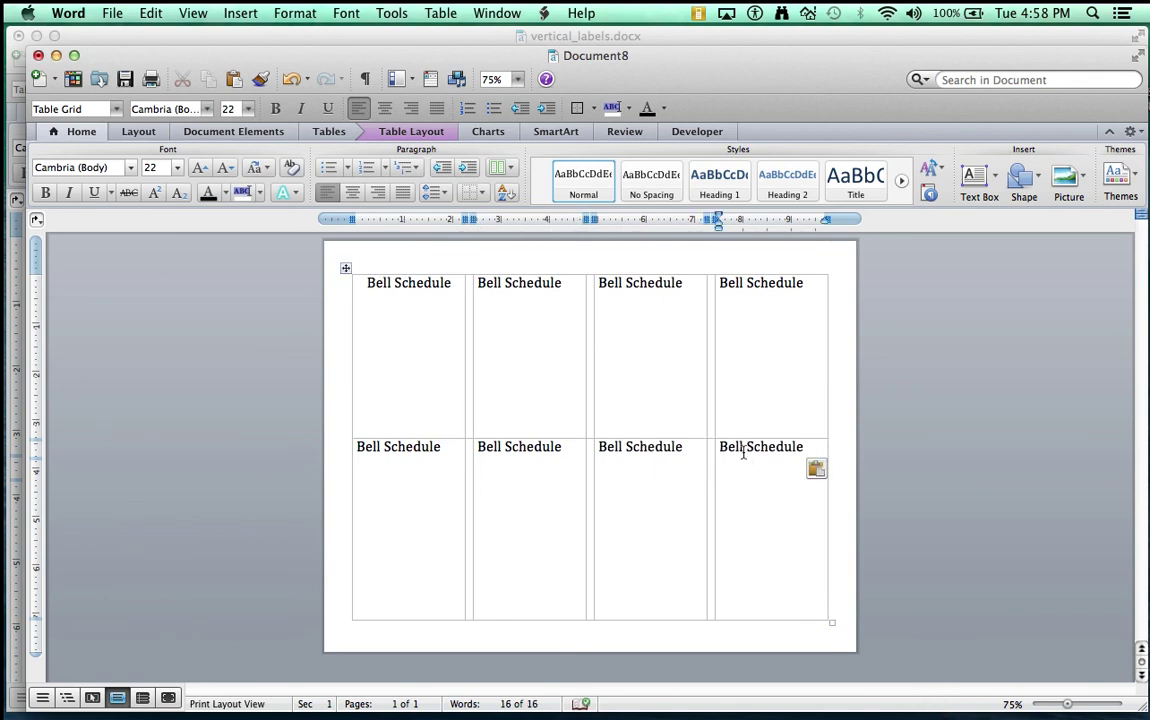
# Add a paragraph return after the label in row 2's first cell
pyautogui.click(407, 313)
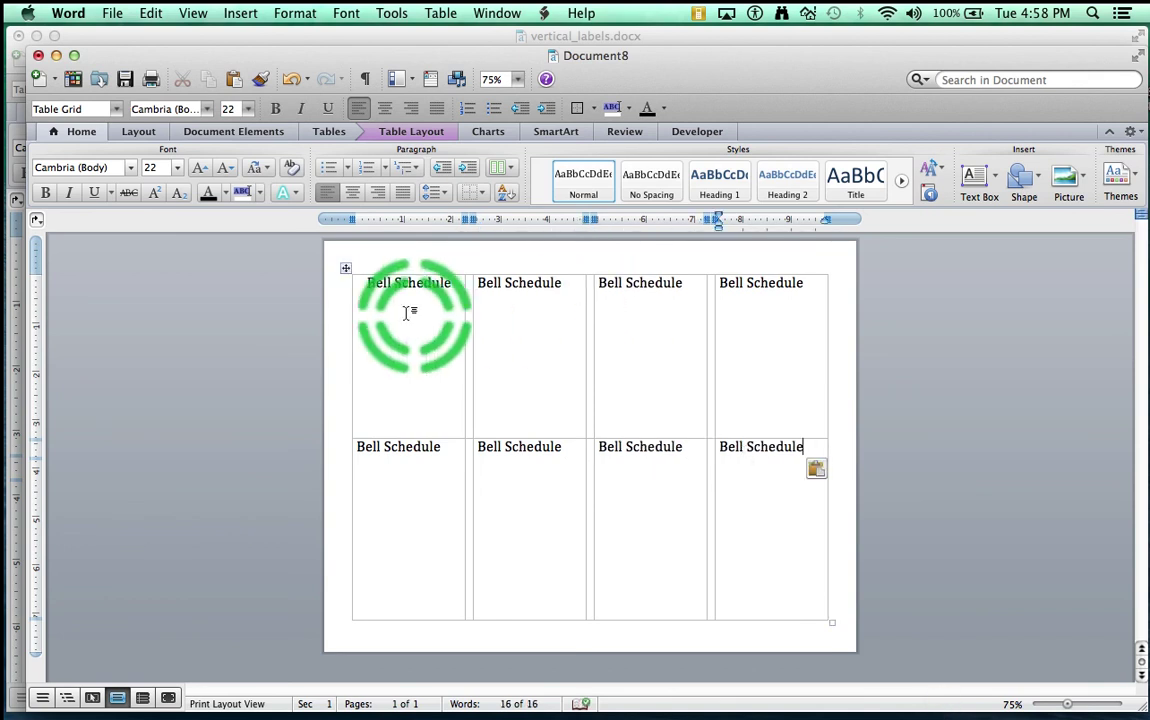
pyautogui.click(443, 435)
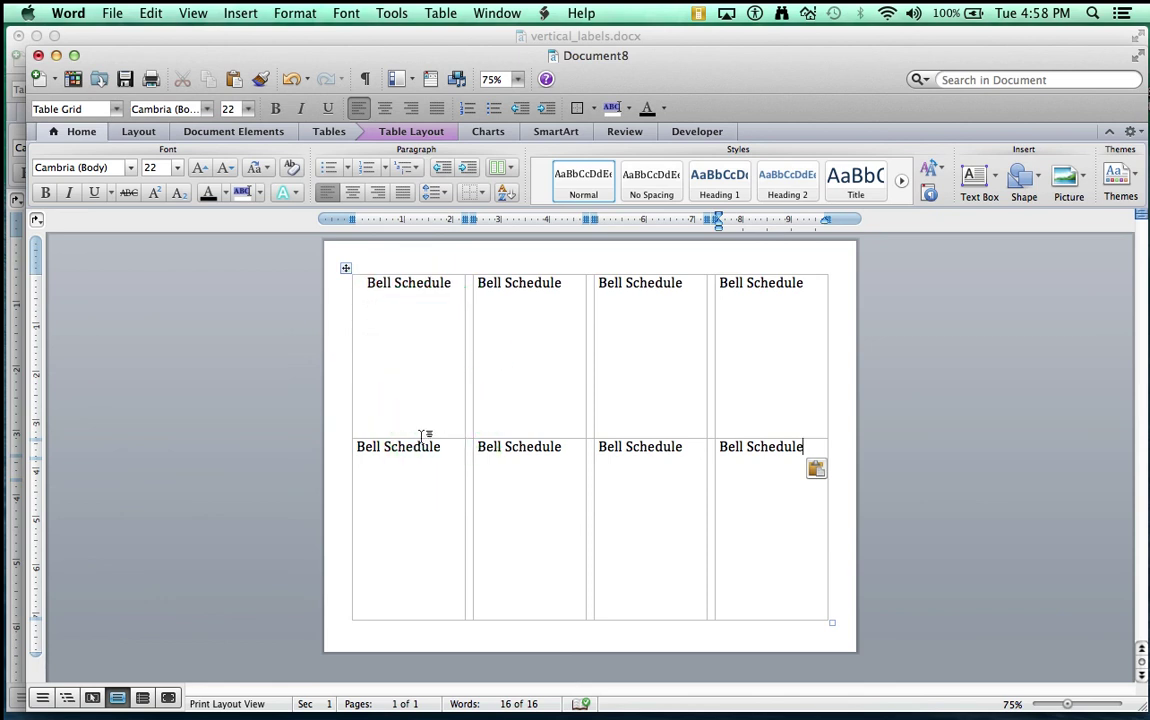
pyautogui.press('Return')
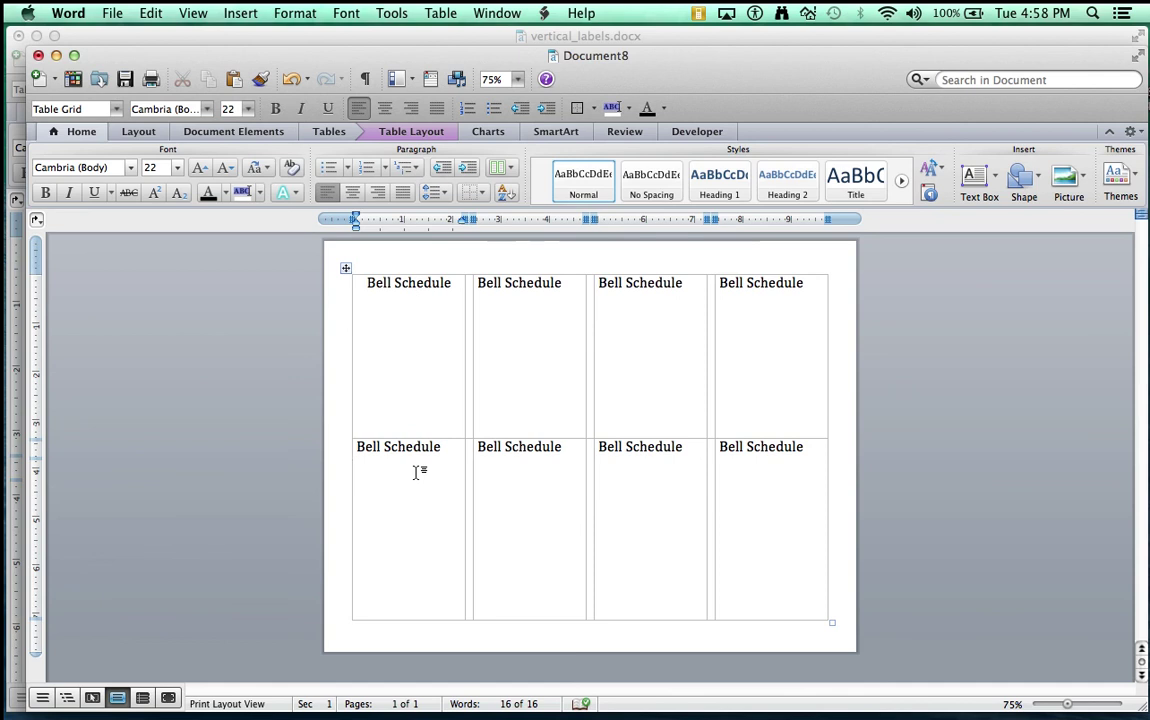
pyautogui.moveTo(693, 705)
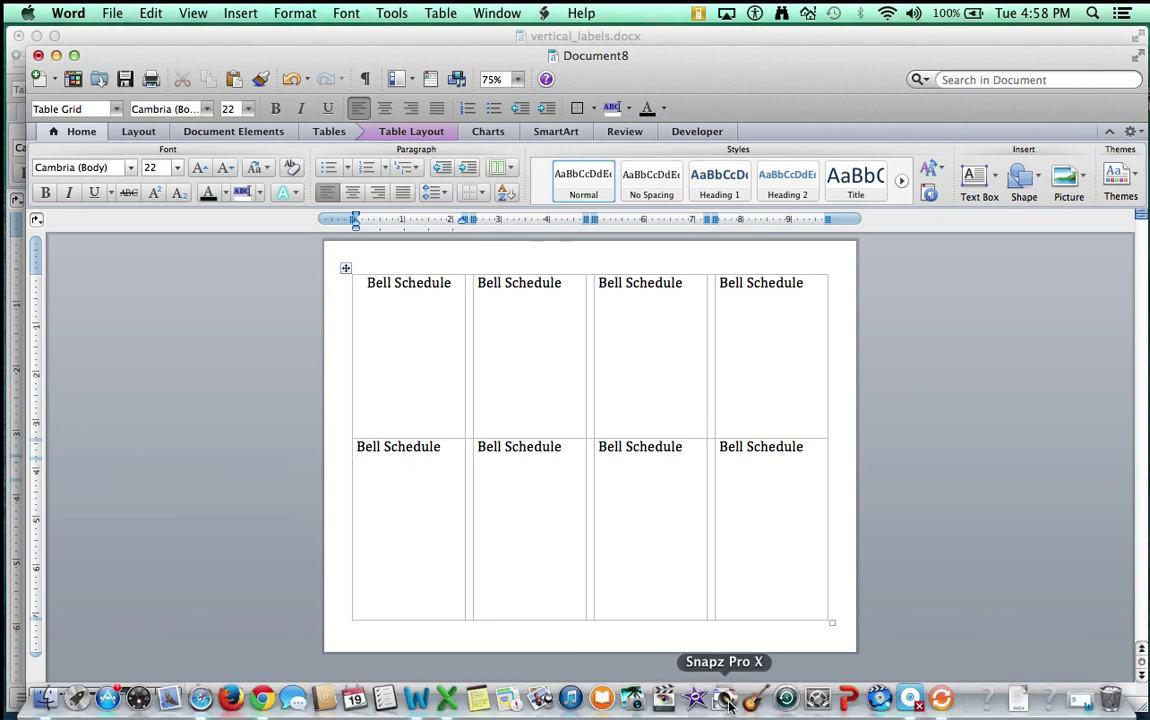